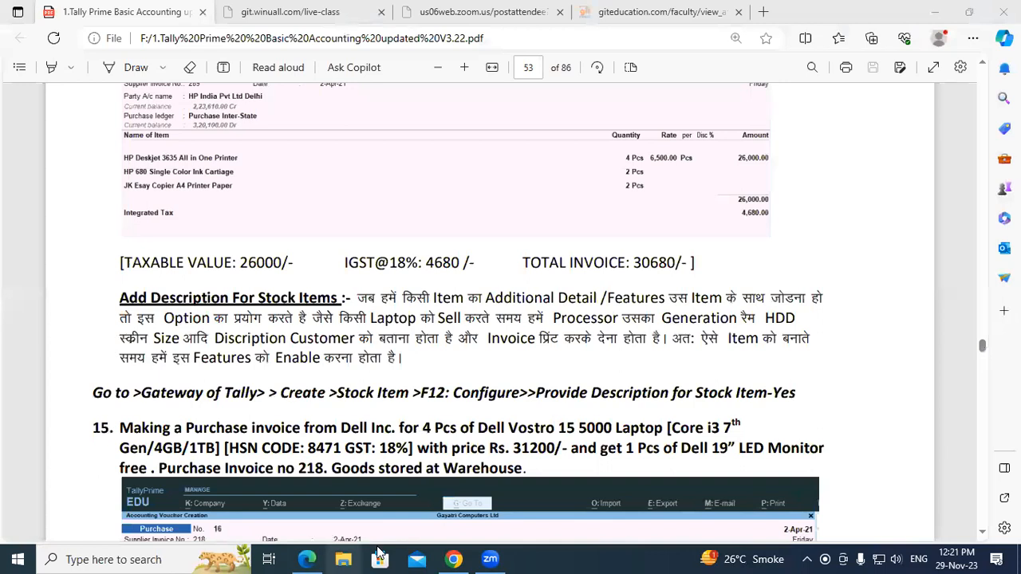
- Examine exercise 15 in the PDF for the Dell purchase's laptop specifications, HSN code, price and free item
left_click(562, 323)
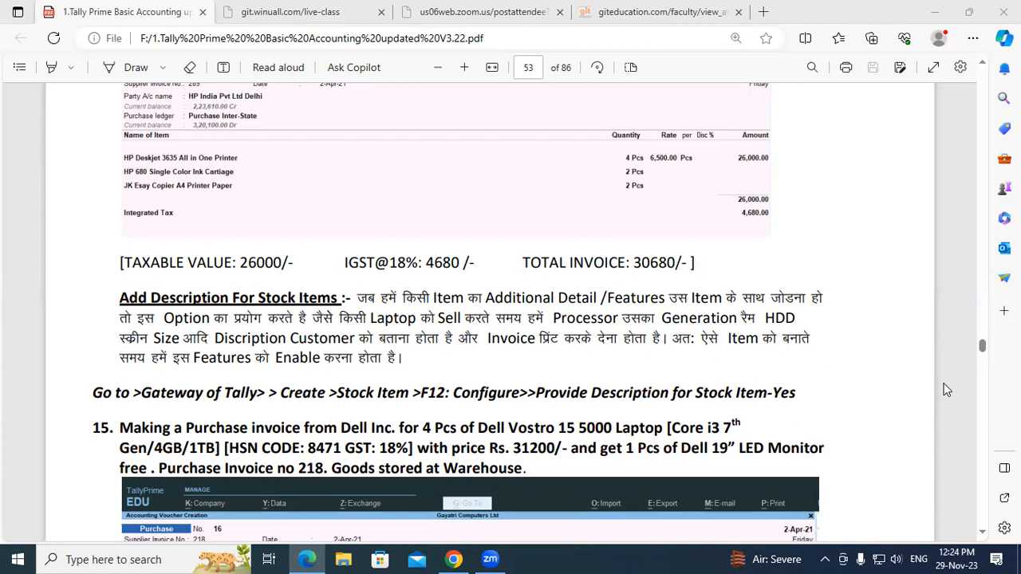
left_click(982, 532)
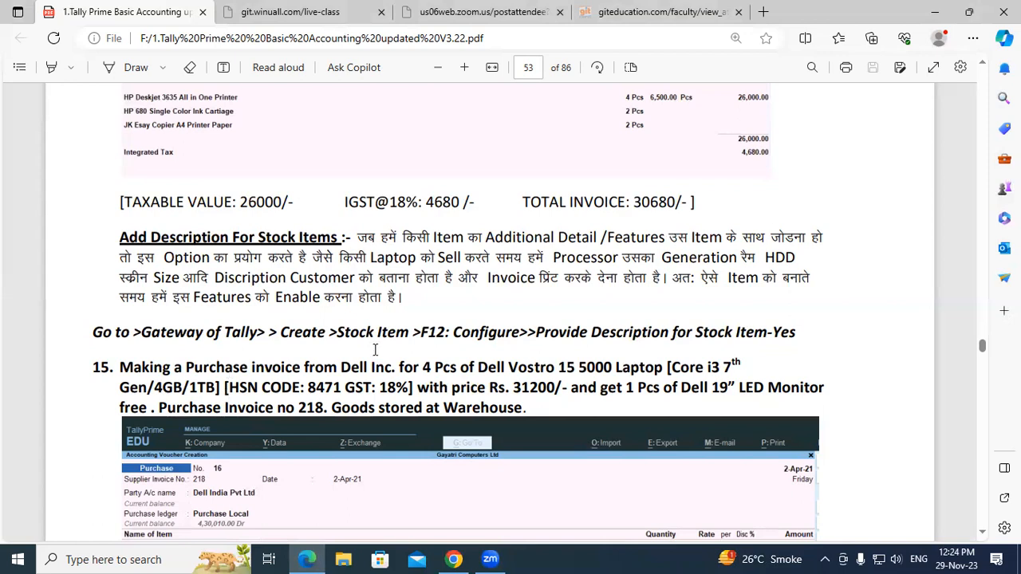
double_click(688, 367)
left_click(711, 367)
left_click_drag(154, 387, 216, 388)
left_click(185, 386)
left_click(217, 389)
left_click_drag(382, 390, 416, 390)
left_click(416, 389)
left_click_drag(516, 390, 549, 389)
left_click(549, 389)
- Switch to TallyPrime and open the creation form for a new stock item
left_click(453, 558)
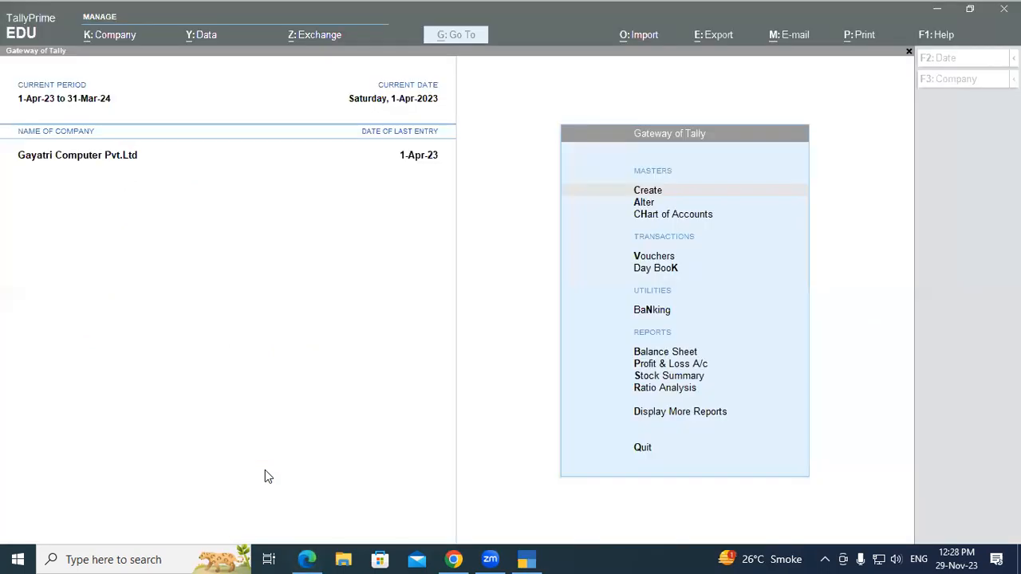
left_click(498, 215)
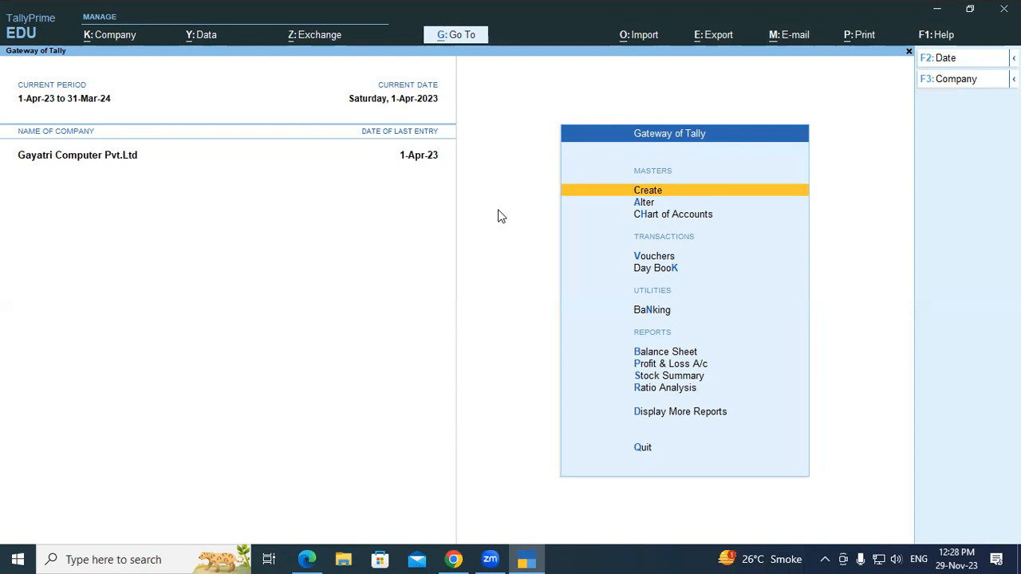
key("Return")
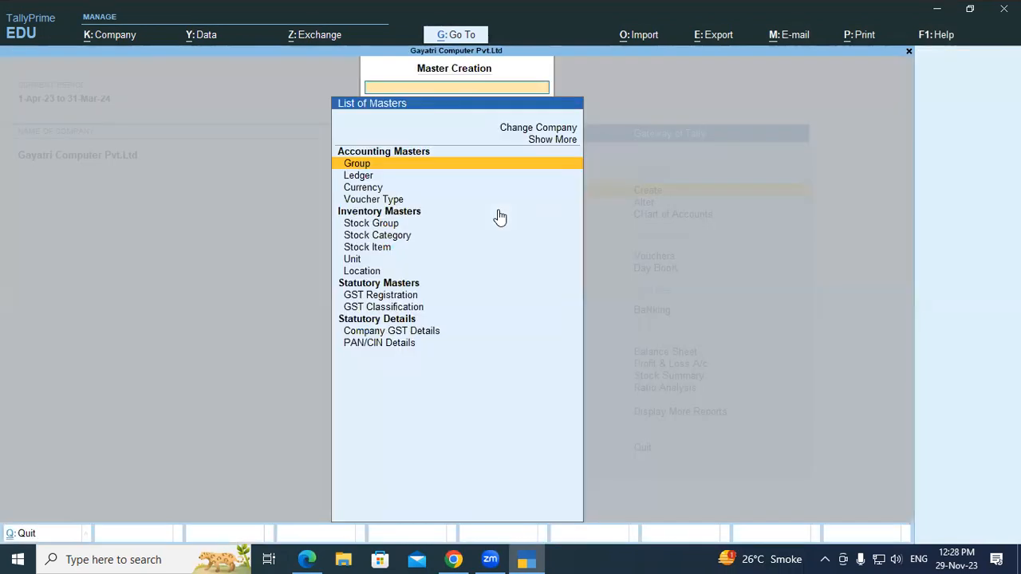
key("Down")
key("Down")
key("Down")
key("Down")
key("Down")
key("Down")
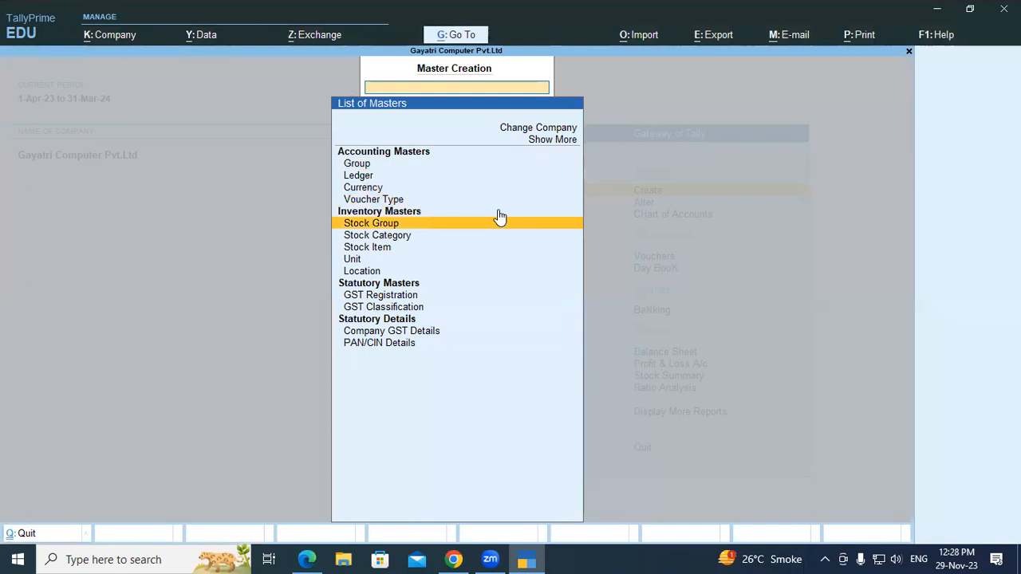
key("Return")
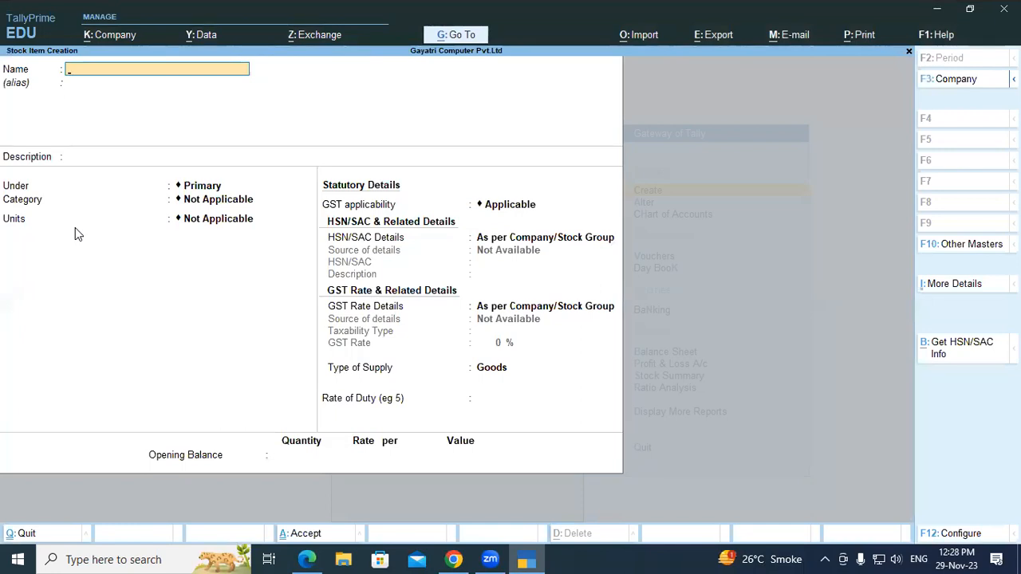
- Set Provide Descriptions for Stock Items to No in the stock item configuration and save it
left_click(961, 534)
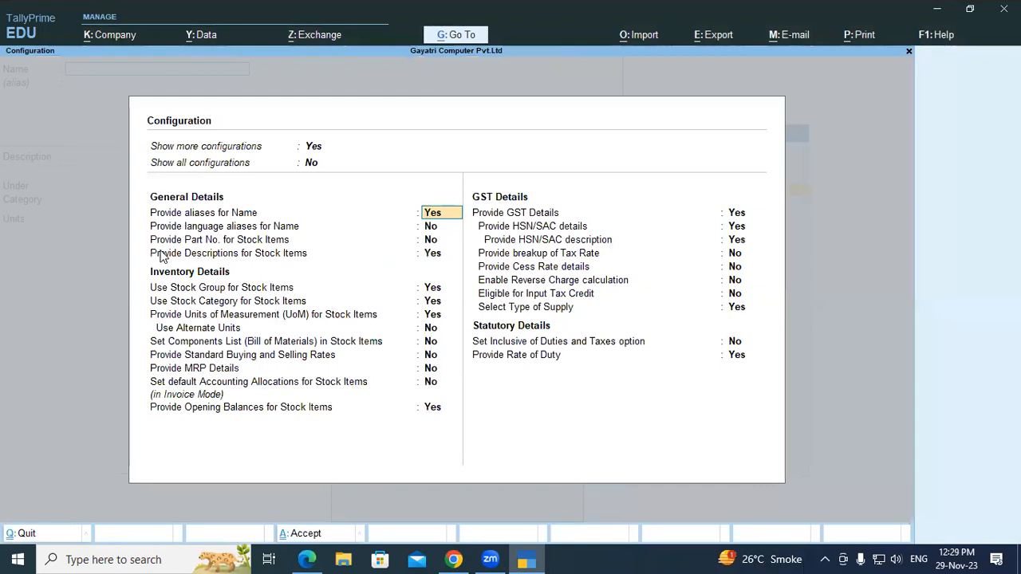
left_click(430, 257)
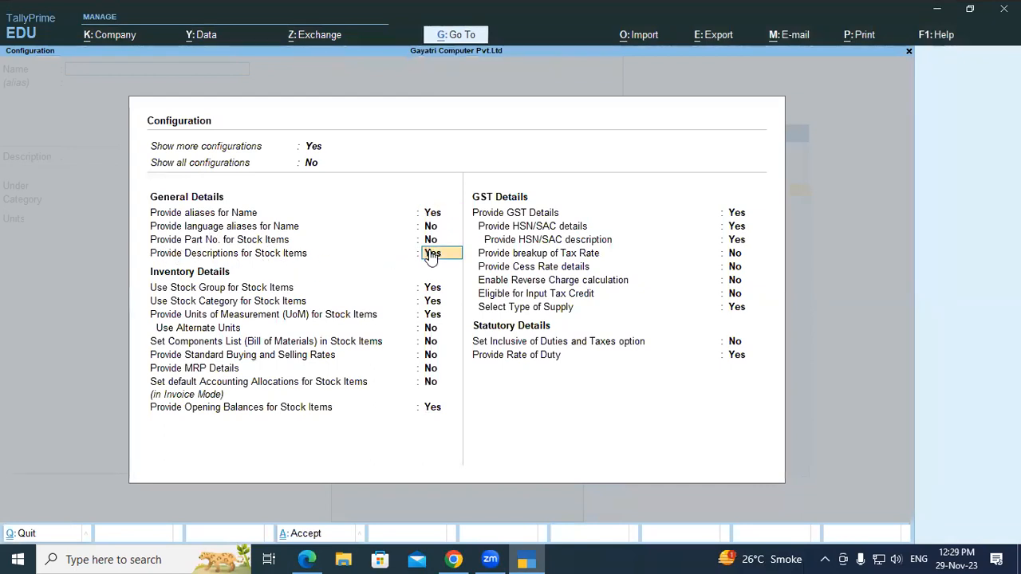
key("n")
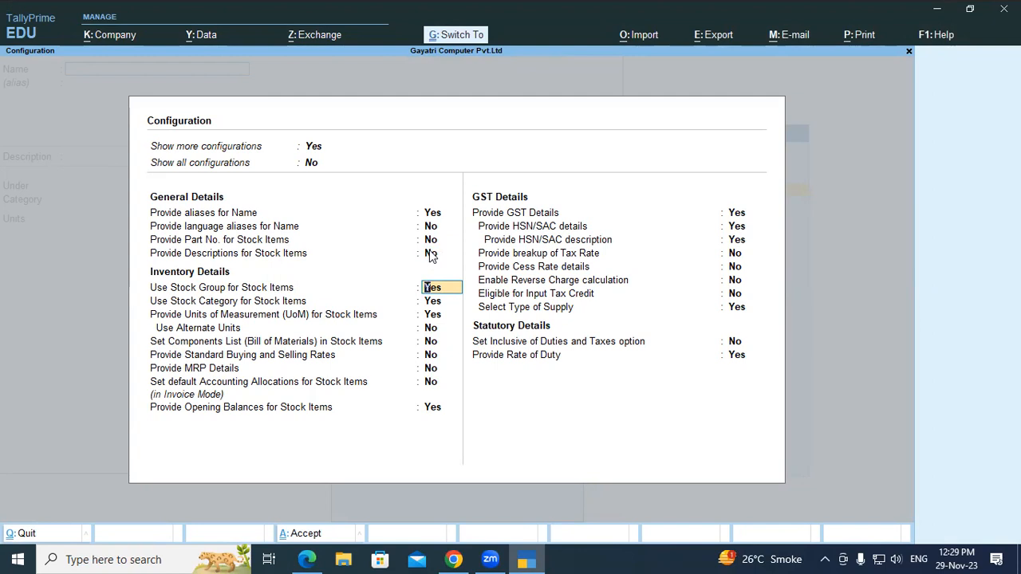
key("ctrl+a")
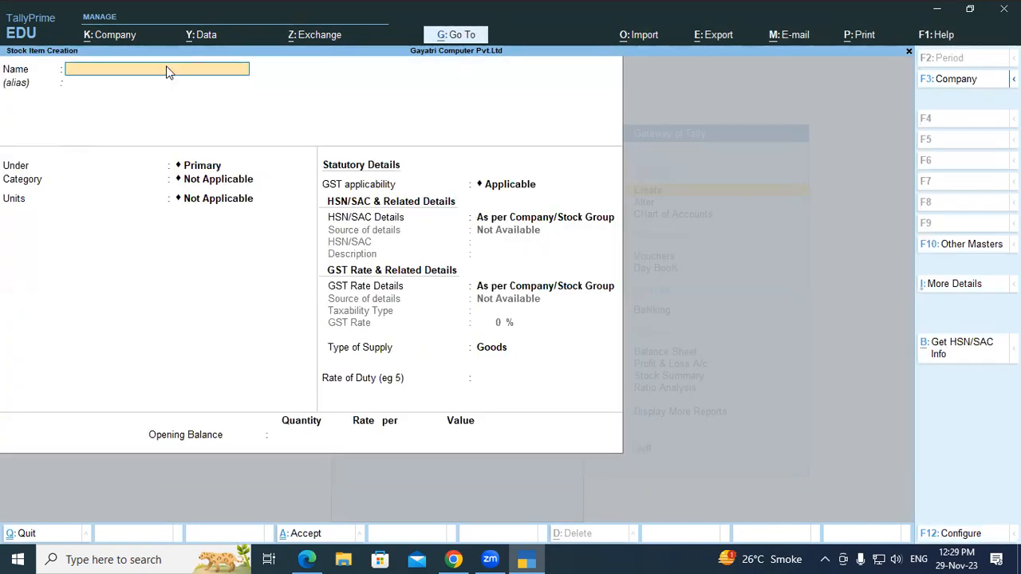
- Set Provide Descriptions for Stock Items to Yes in the stock item configuration and save it
left_click(955, 537)
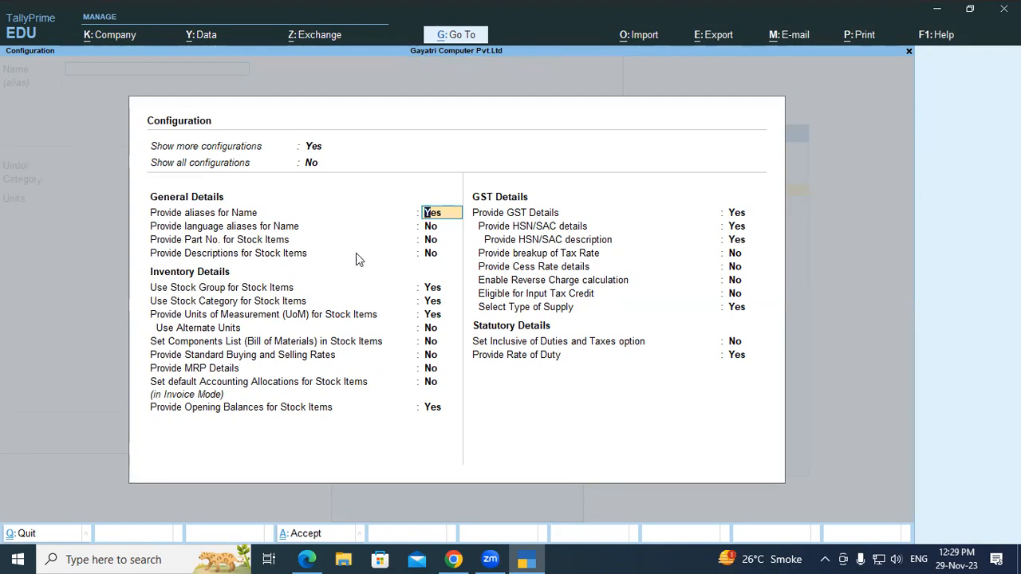
left_click(430, 257)
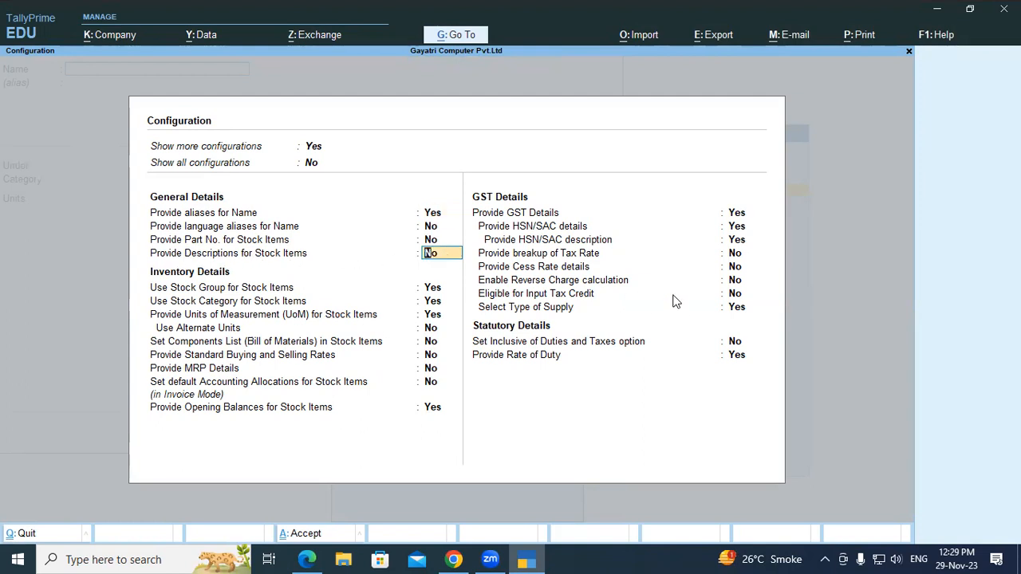
type("y")
key("Return")
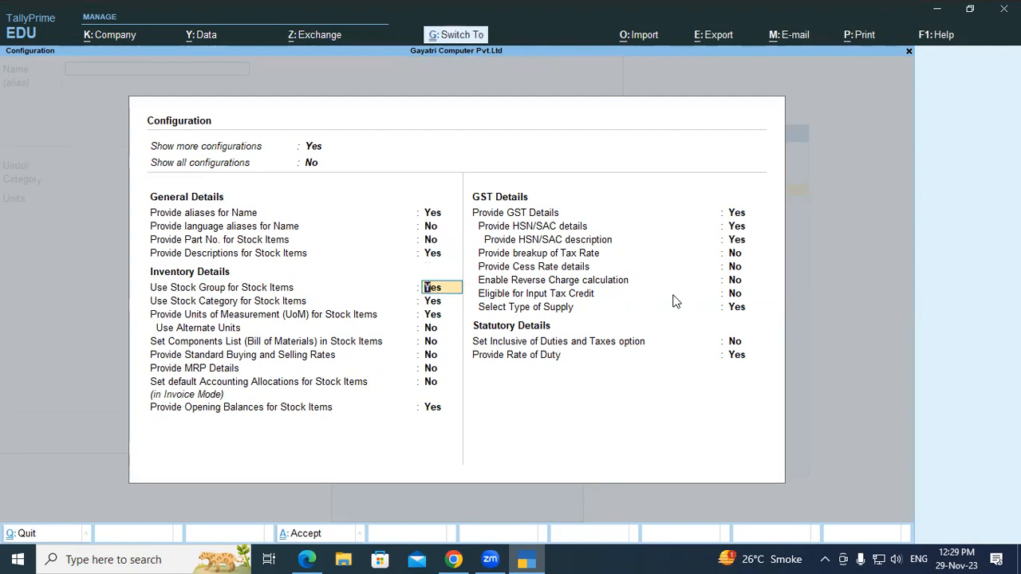
key("ctrl+a")
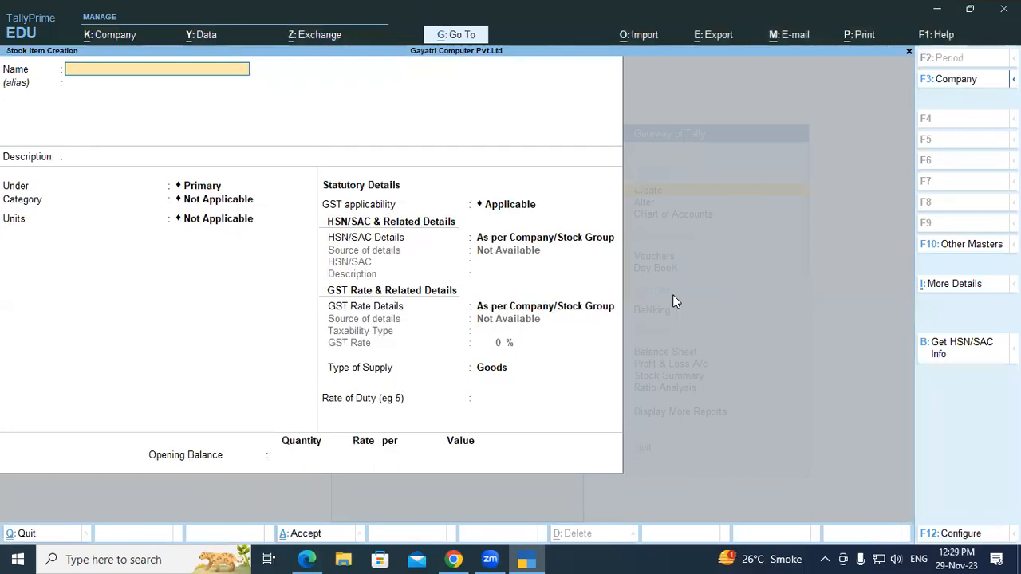
- Copy the item name "Dell Vostro 15 5000 Laptop" from exercise 15 in the PDF into the stock item's name, without an alias
key("alt+Tab")
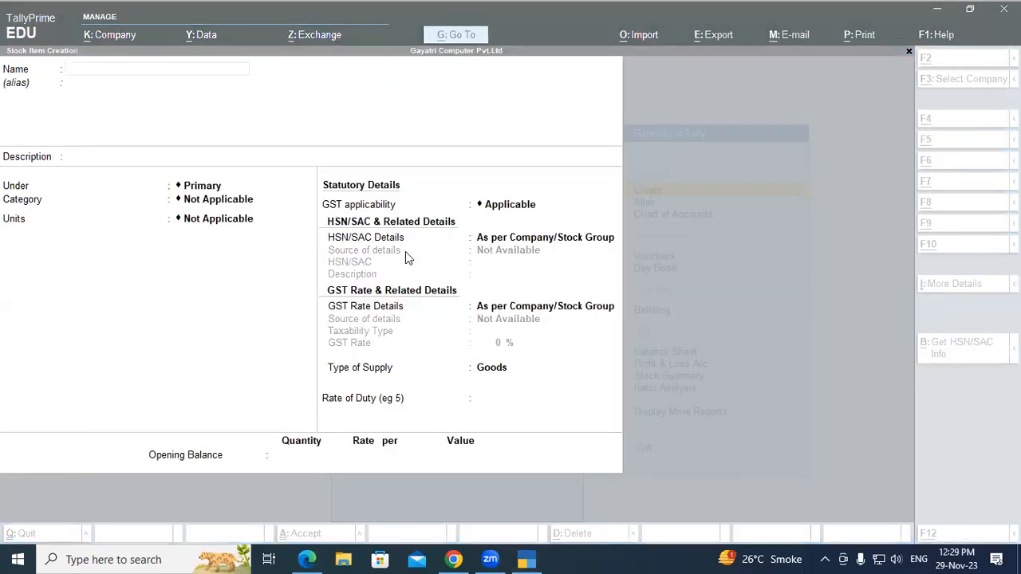
key("alt+Tab")
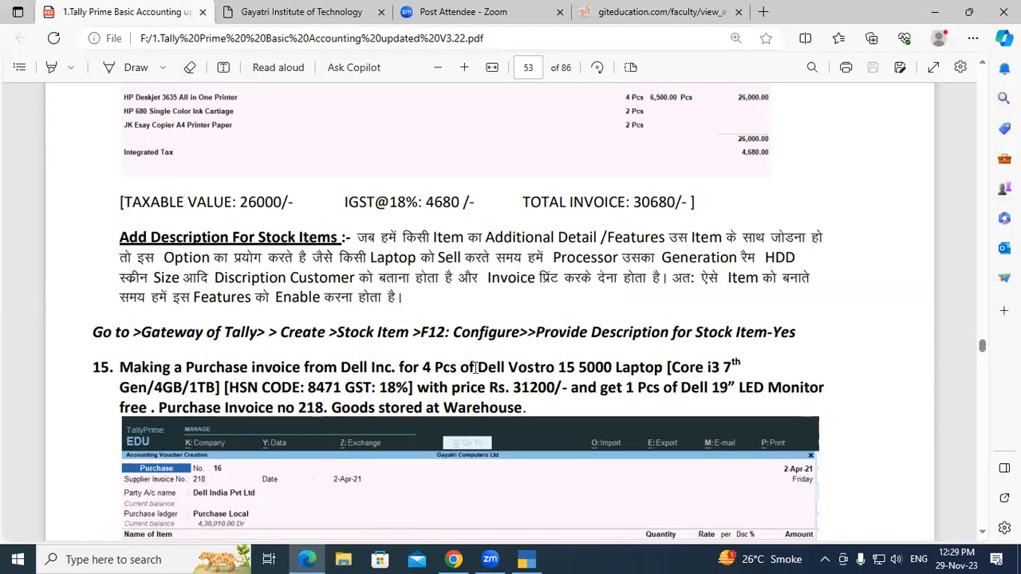
left_click_drag(478, 367, 664, 368)
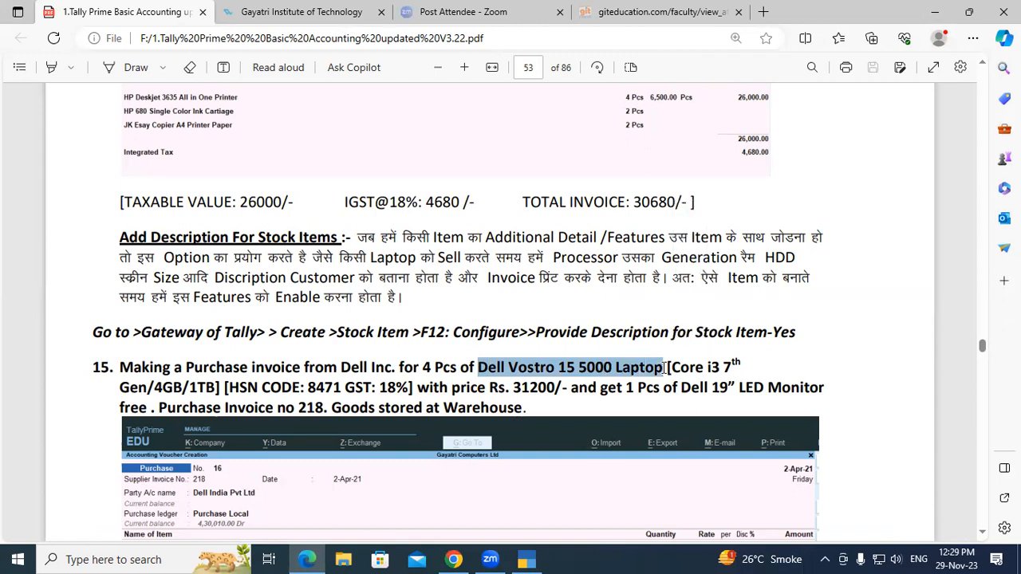
key("alt+Tab")
key("alt+Tab")
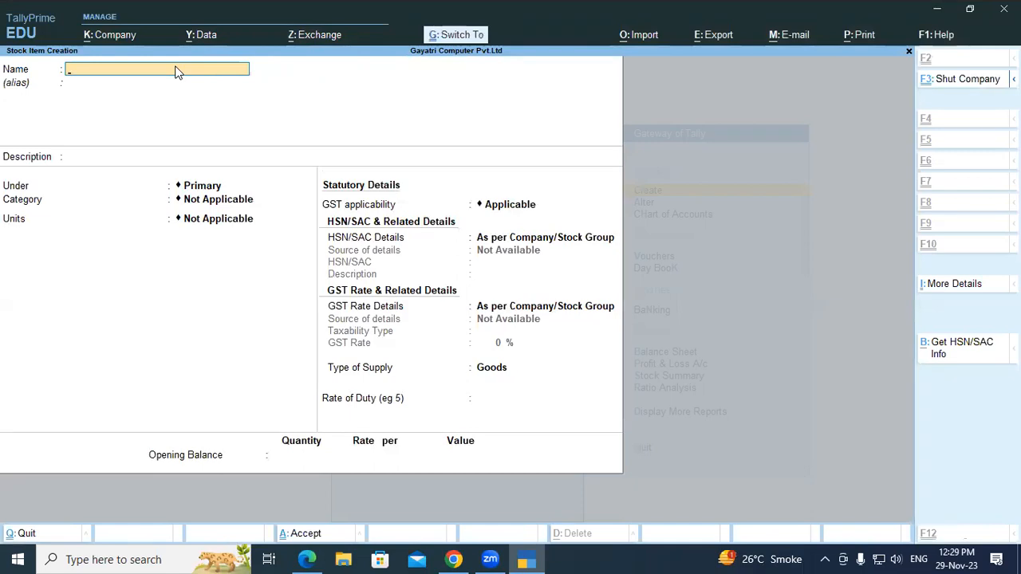
key("ctrl+alt+v")
key("Return")
key("Return")
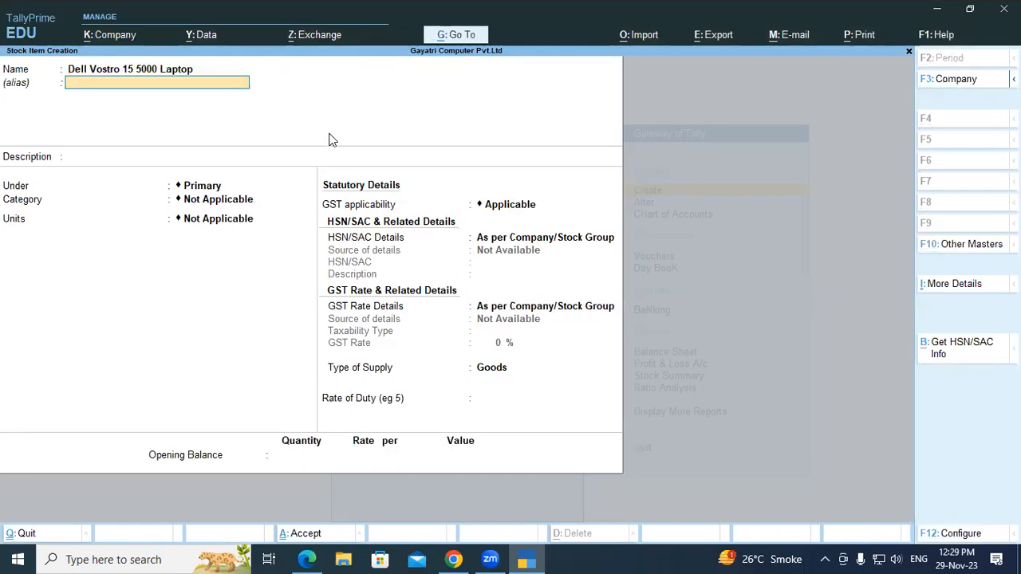
- Enter "Core i3,7th Gen,4 GB RAM,1TB SSD" as the stock item's description
type("Core")
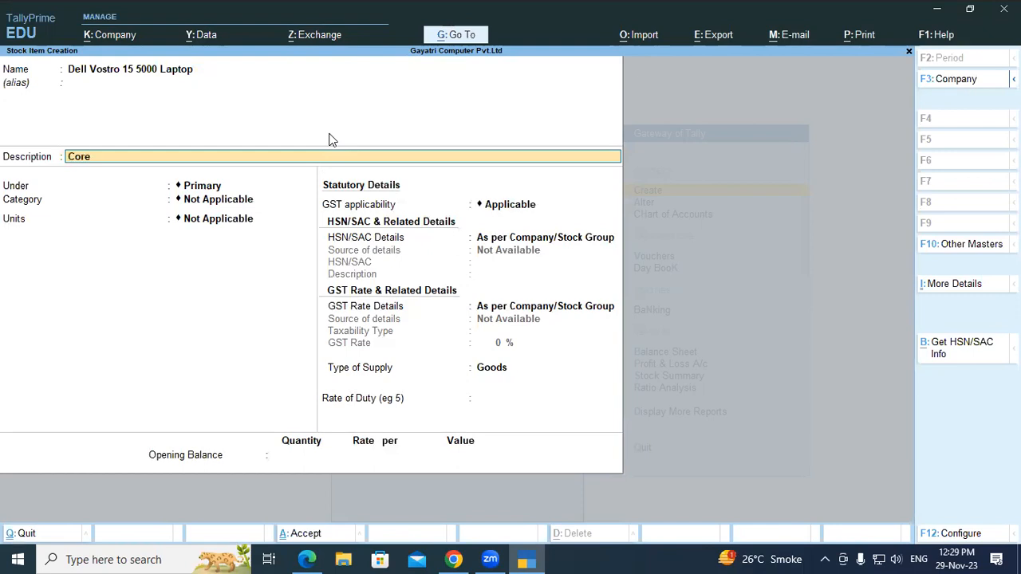
type(" i37th ge")
key("BackSpace")
key("BackSpace")
type("Gen,4 RAM")
key("BackSpace")
key("BackSpace")
key("BackSpace")
type("GB RAm")
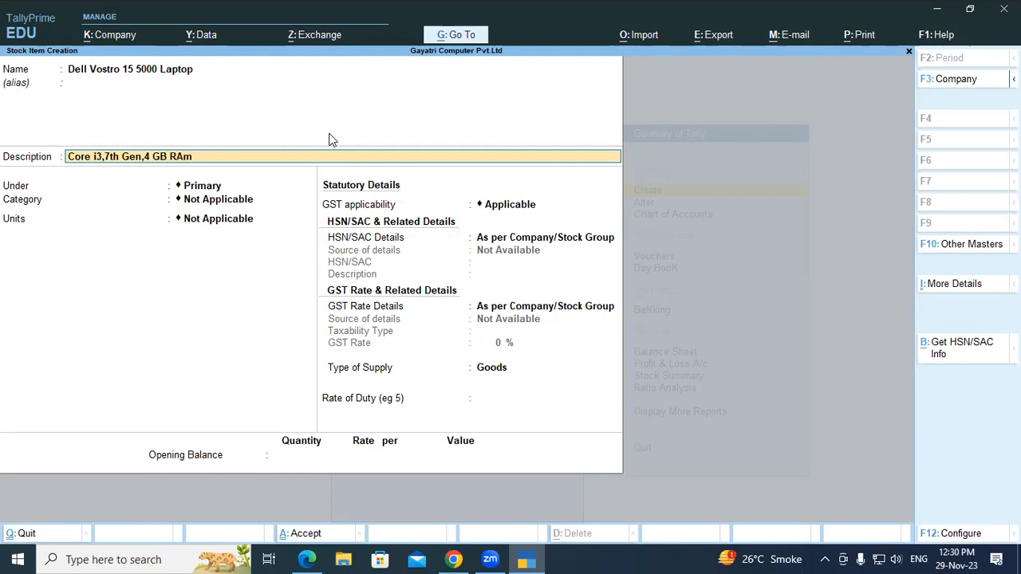
key("BackSpace")
type("M,1TB SSS")
key("BackSpace")
type("d")
key("BackSpace")
type("D")
key("Return")
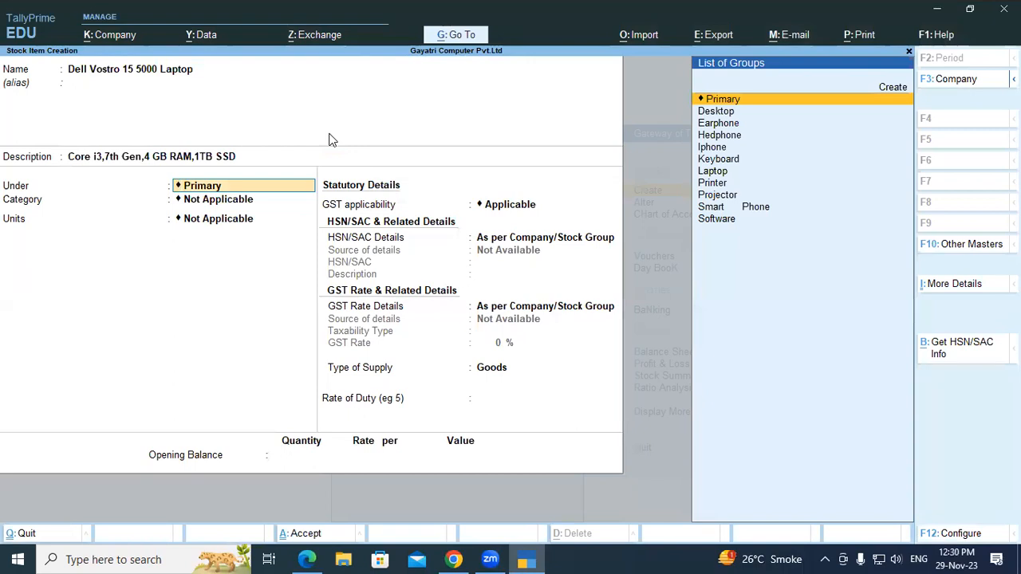
- Place the stock item under the Laptop group and assign it the Dell category
type("L")
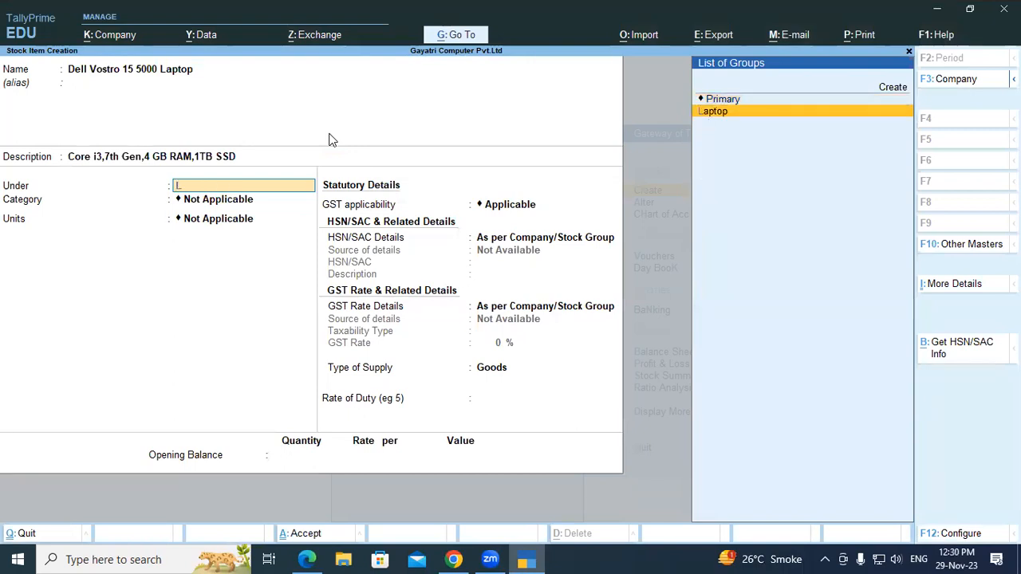
key("Return")
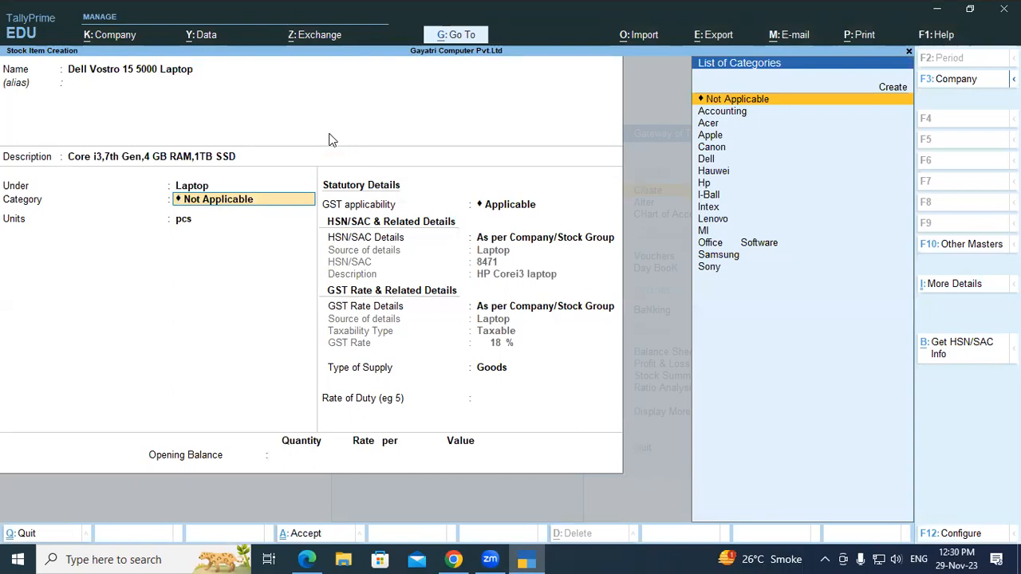
type("D")
key("Return")
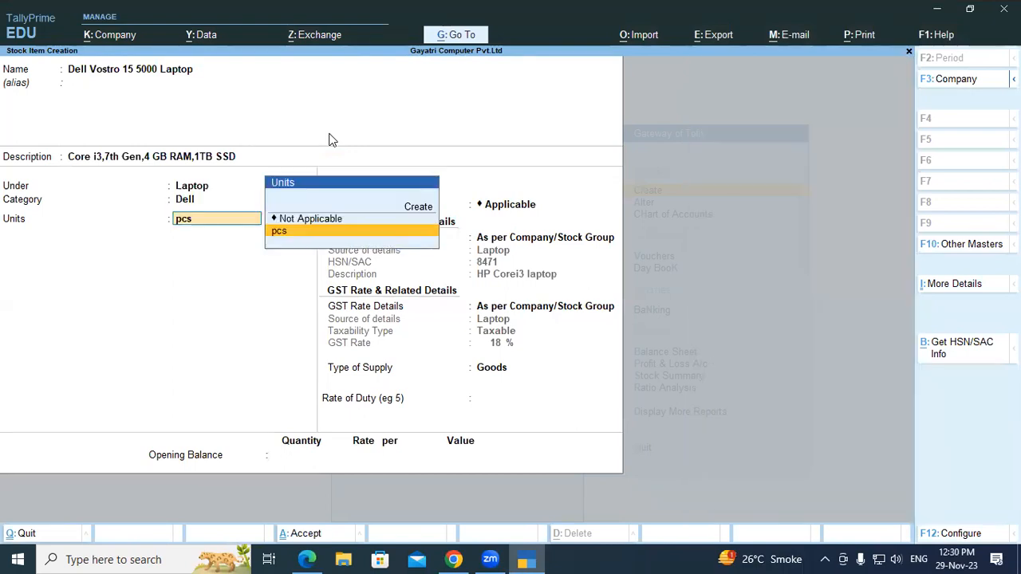
- Keep pcs as the unit and the default GST details, and save the stock item without an opening balance
key("Return")
key("Return")
key("Return")
key("Return")
key("Return")
key("Return")
key("Return")
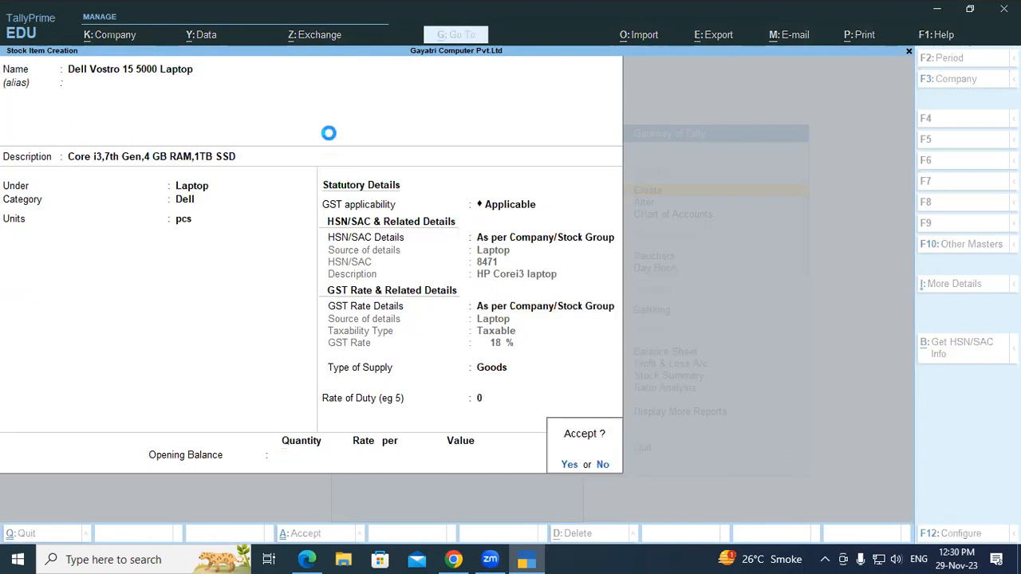
key("Return")
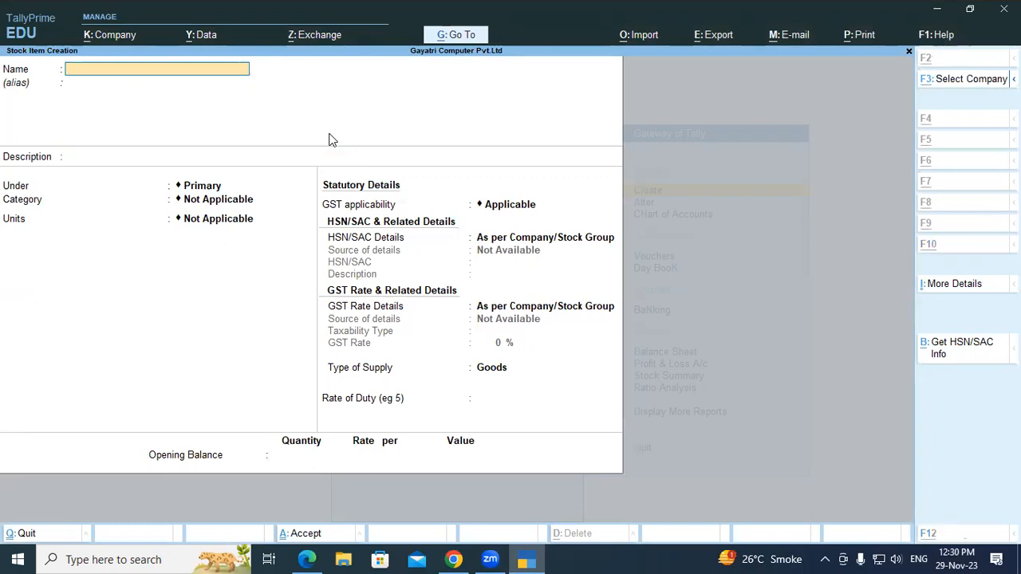
- Recheck exercise 15 in the PDF and quit stock item creation in TallyPrime, returning to the Gateway of Tally
key("alt+Tab")
key("alt+Tab")
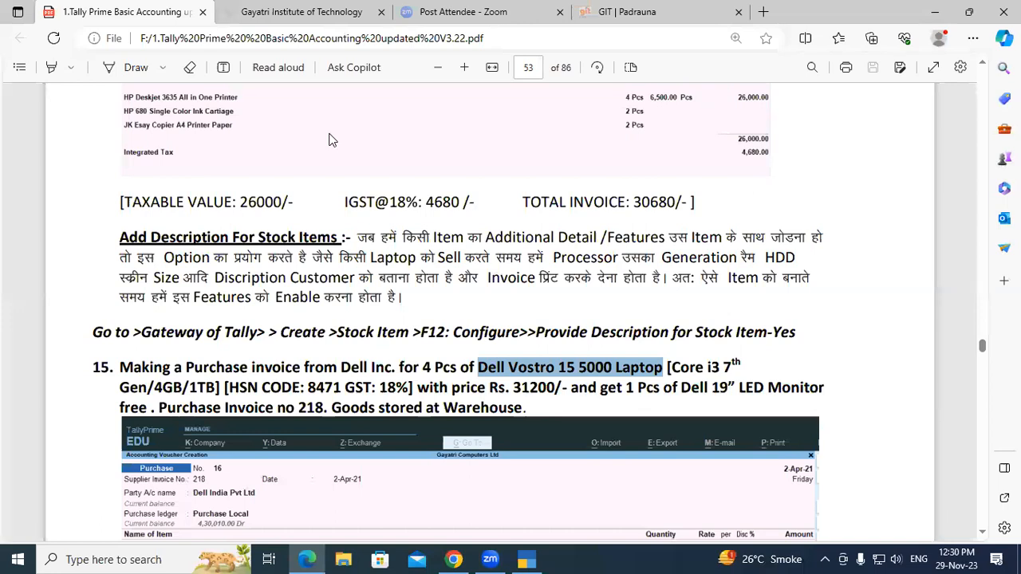
key("alt+Tab")
key("alt+Tab")
key("Escape")
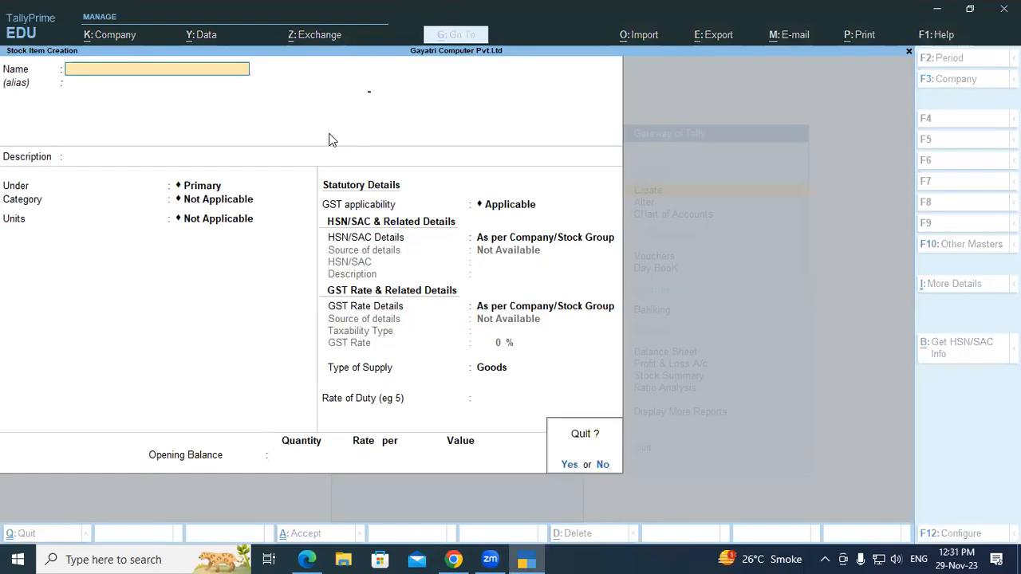
key("y")
key("Escape")
- Start a new purchase voucher and enter 218 as the supplier invoice number
key("Down")
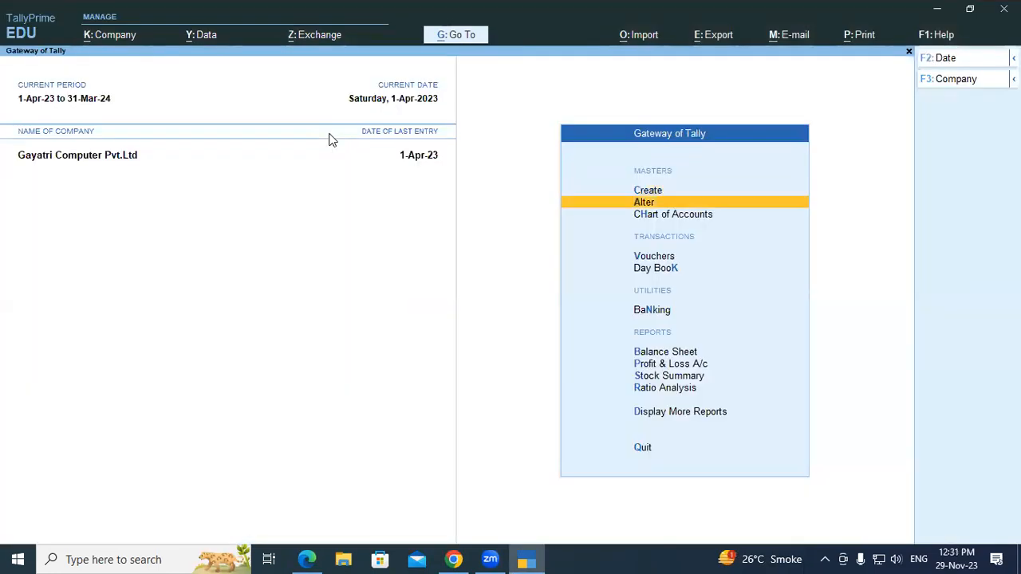
key("v")
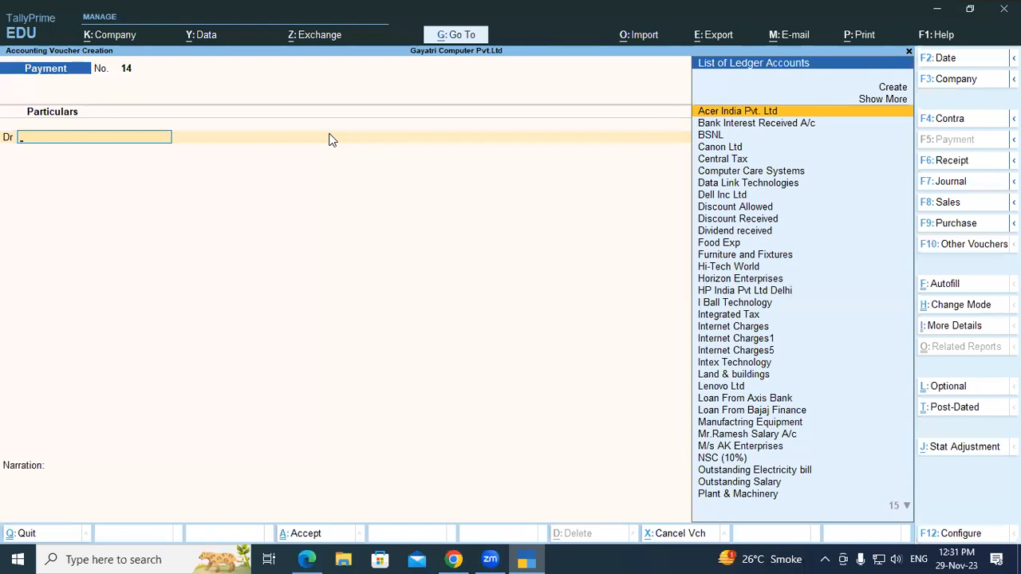
key("F9")
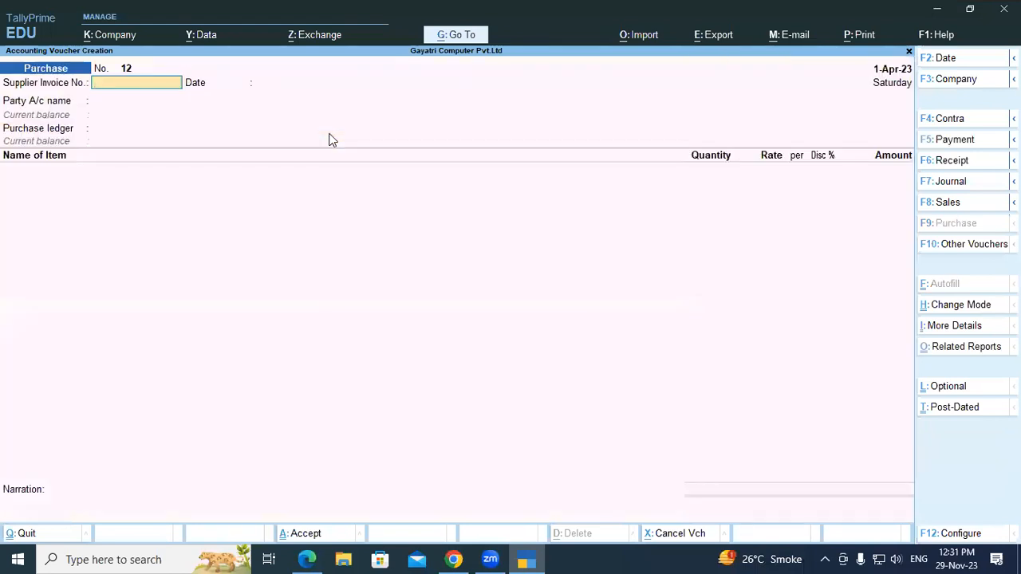
type("218")
key("alt+Tab")
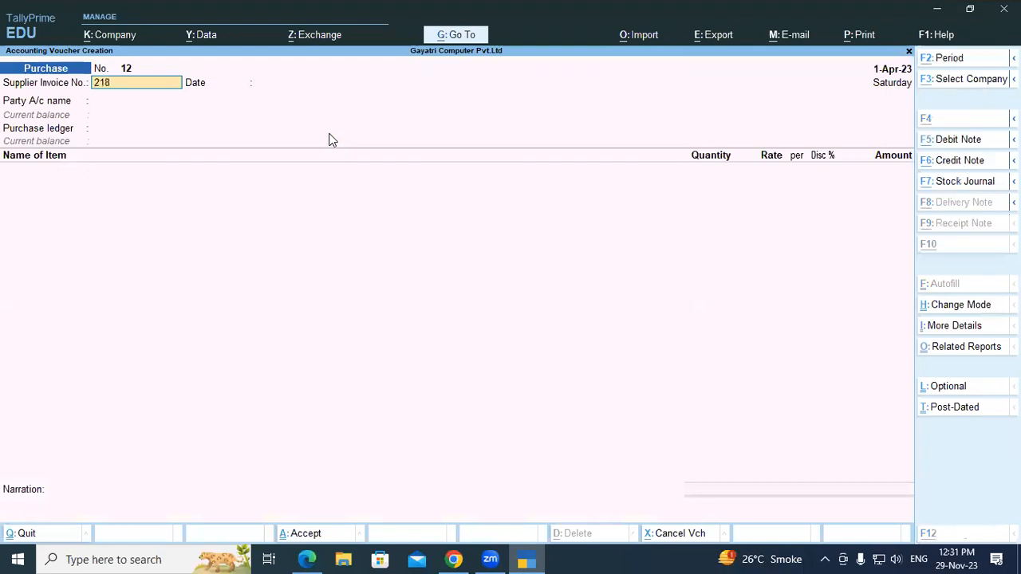
key("alt+Tab")
key("Return")
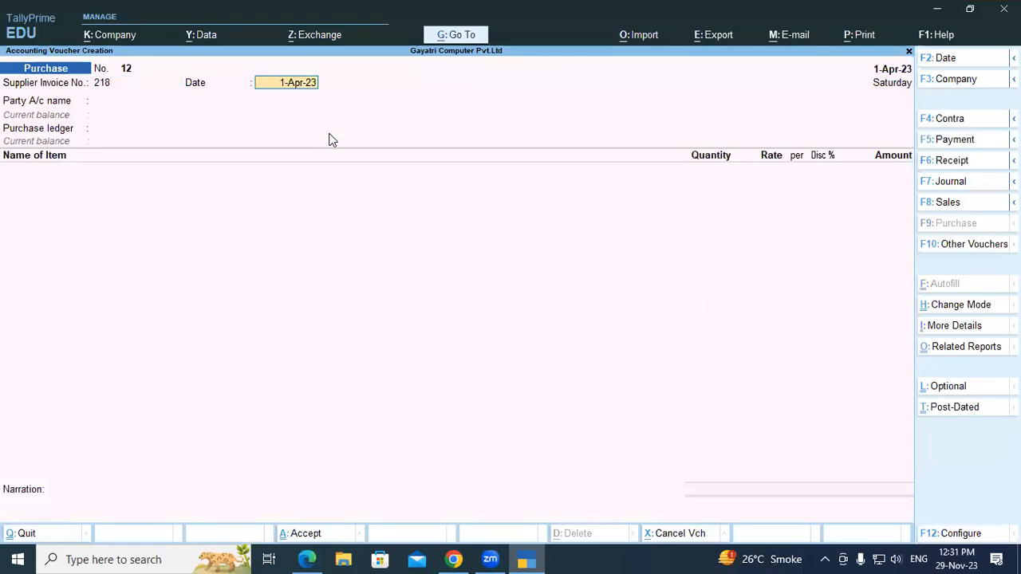
- Keep the invoice date, recheck the supplier in the exercise PDF, and set Dell Inc Ltd as the party account in TallyPrime
key("Return")
key("alt+Tab")
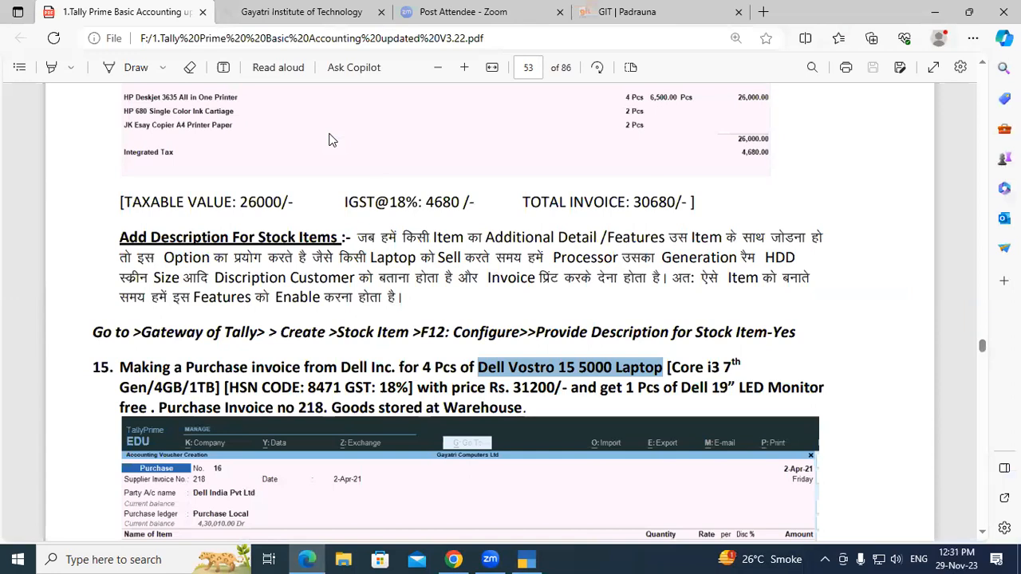
key("alt+Tab")
type("Del")
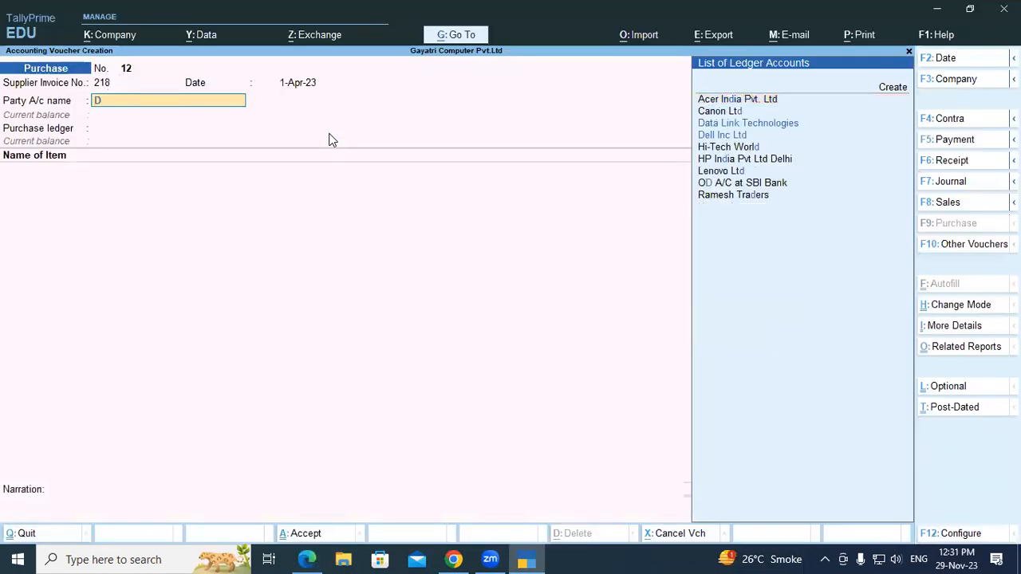
key("Return")
key("Return")
key("Return")
key("Return")
key("Return")
key("Return")
key("Return")
key("Return")
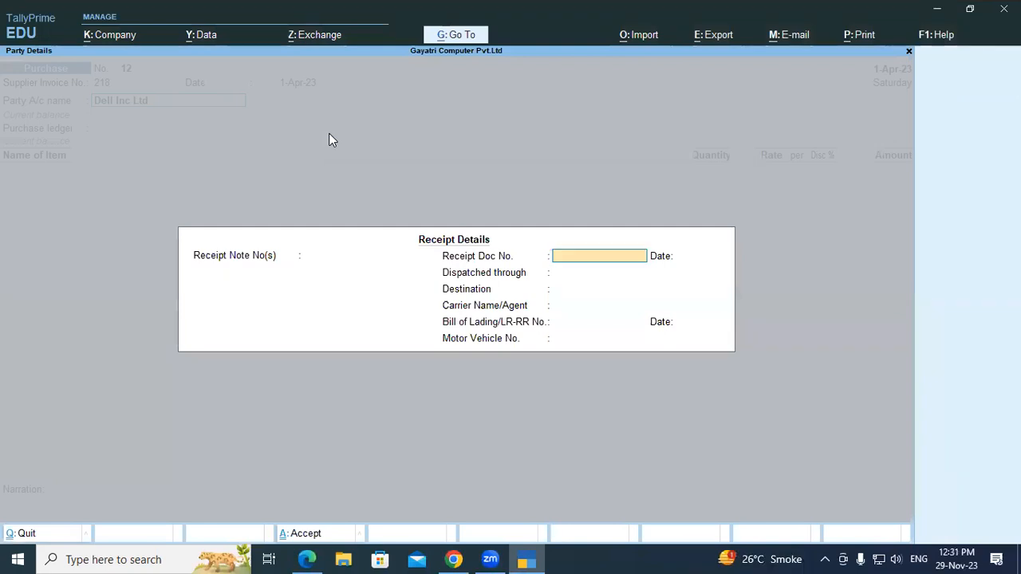
- Leave the receipt details blank and accept the supplier's default party details
key("Return")
key("Return")
key("Return")
key("Return")
key("Return")
key("Return")
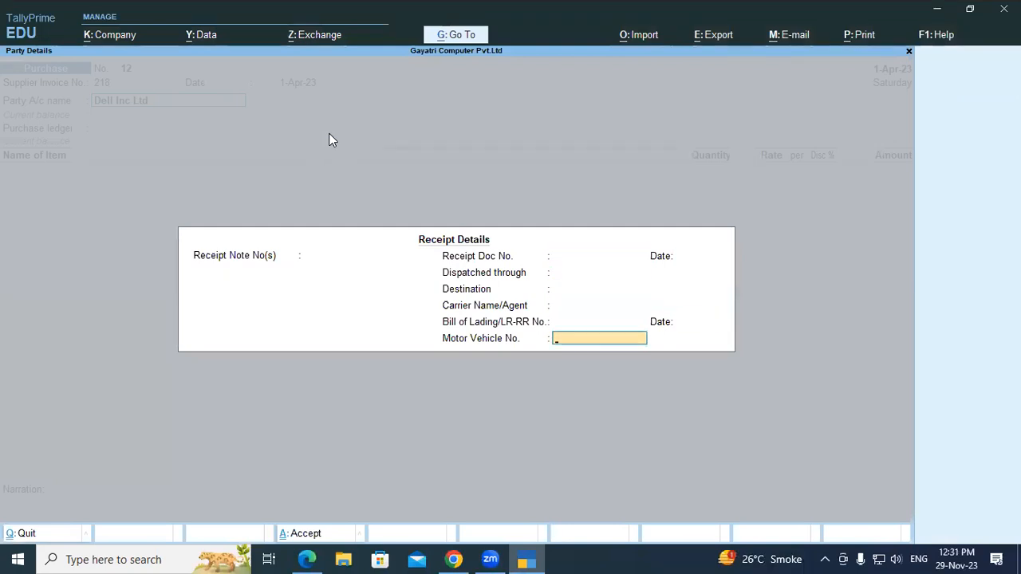
key("Return")
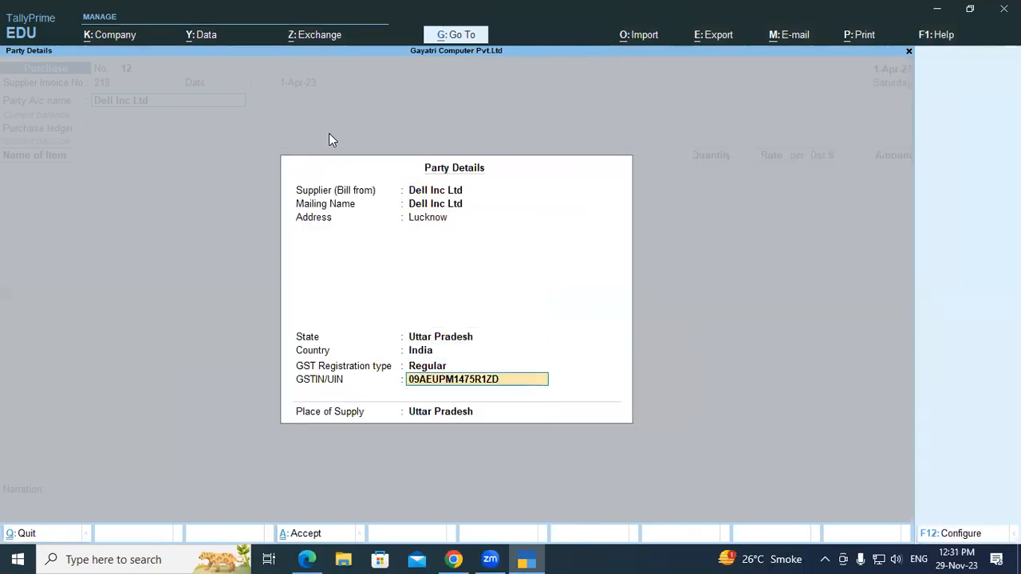
key("Return")
key("Return")
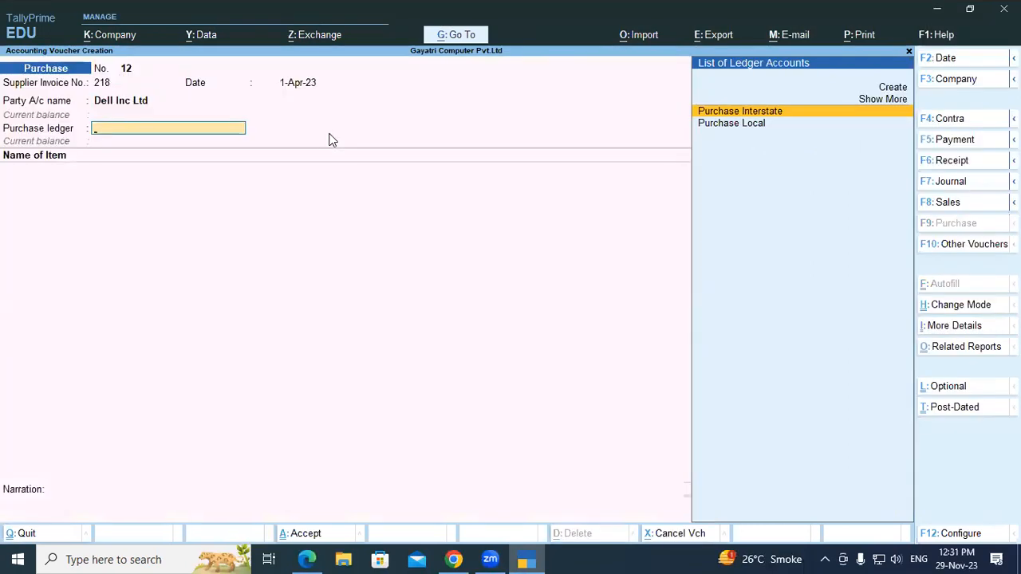
- Set the purchase ledger to Purchase Local and add Dell Vostro 15 5000 Laptop as the first item
key("Down")
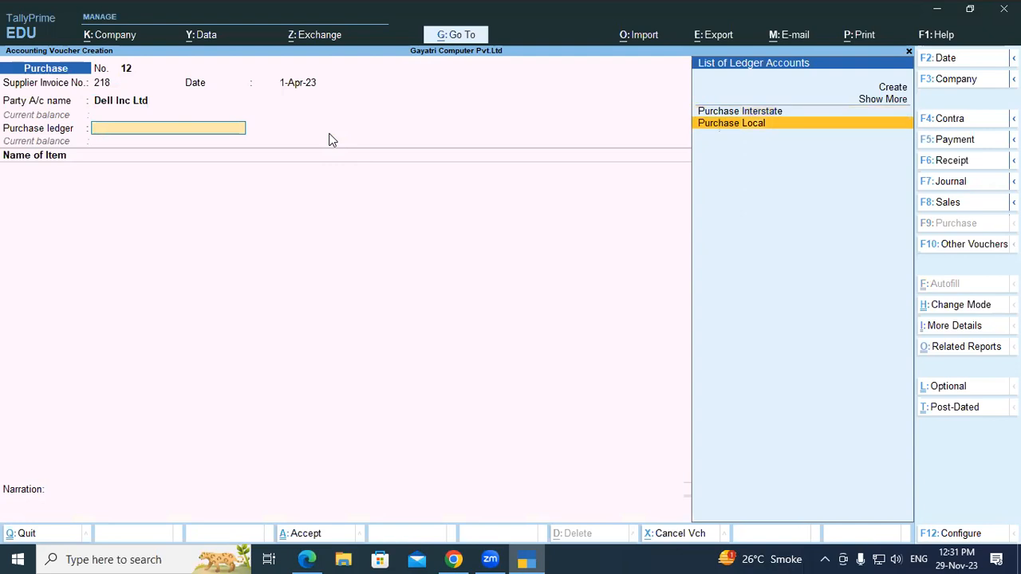
key("Return")
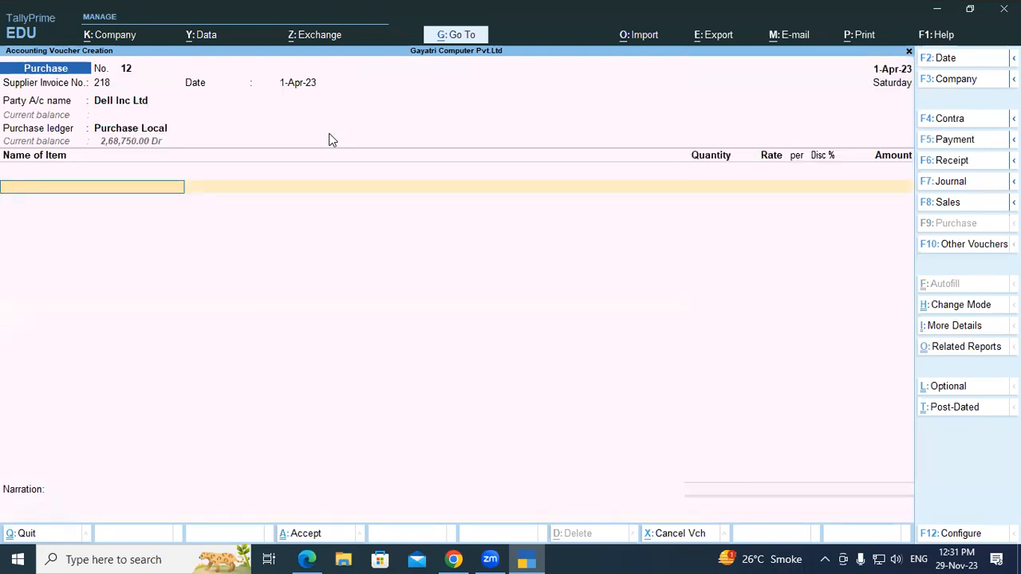
type("De")
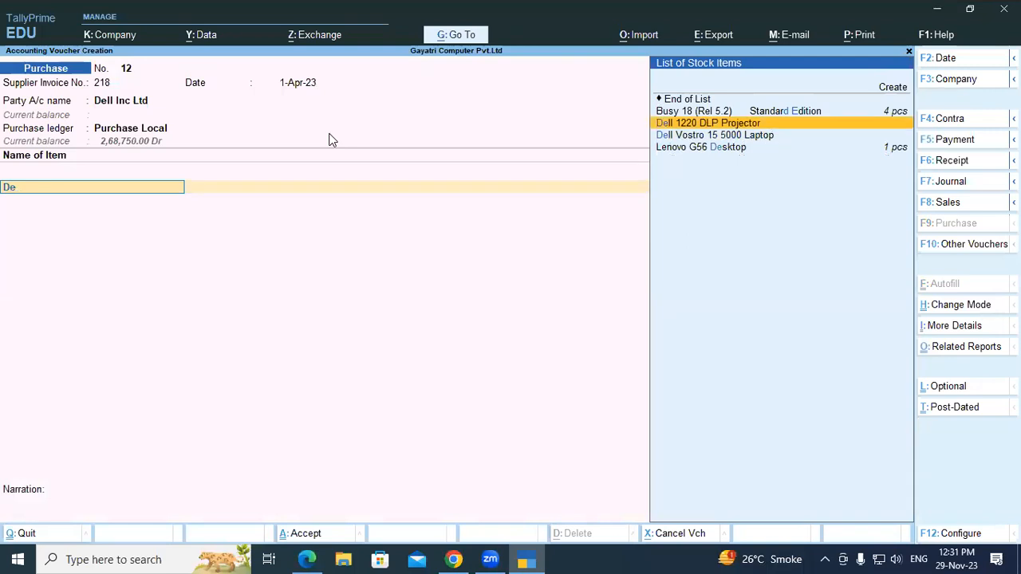
key("Down")
key("Return")
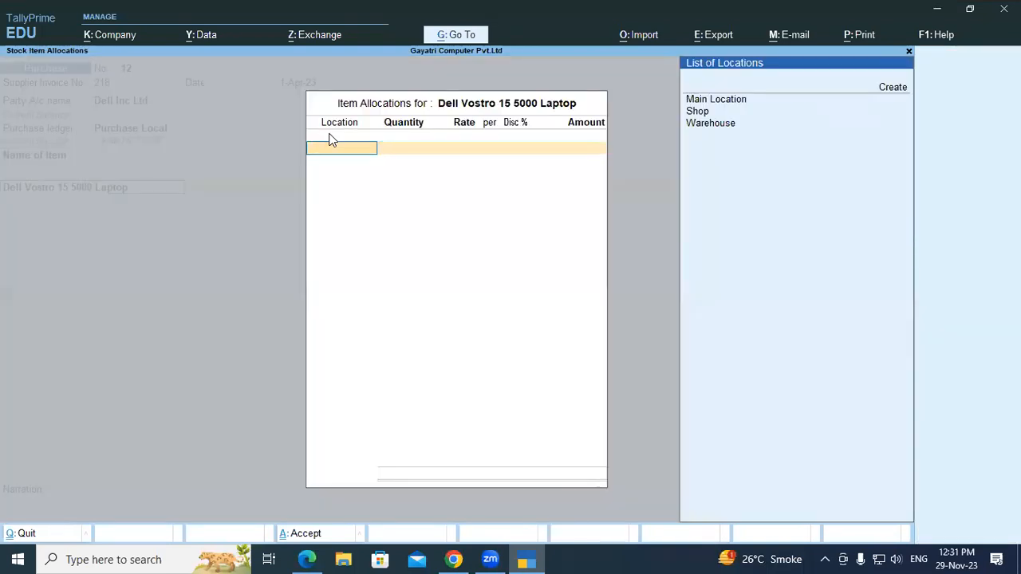
- Check exercise 15 in the PDF and allocate 4 pcs of the laptop to the Warehouse location in TallyPrime
key("alt+Tab")
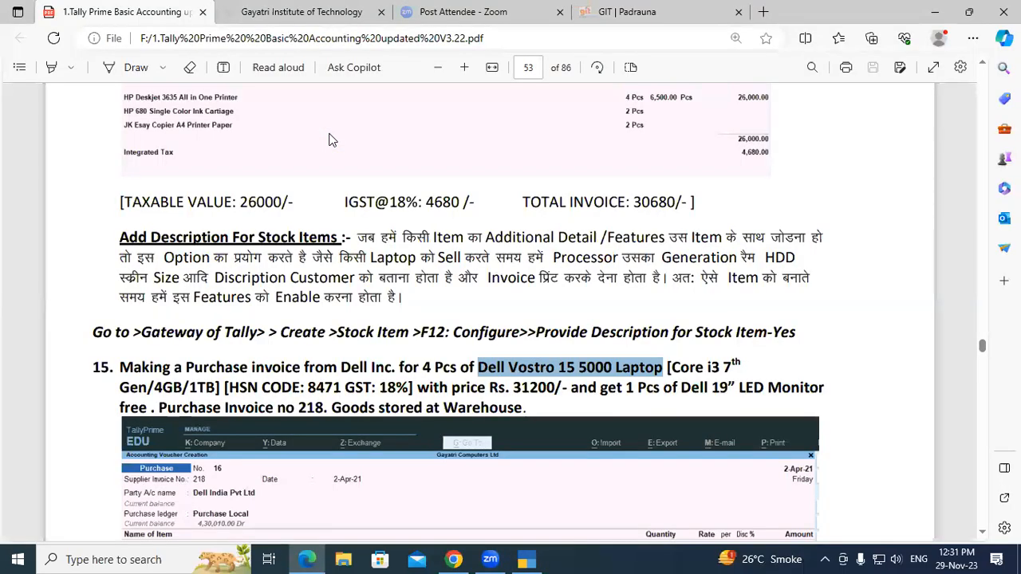
key("alt+Tab")
key("Down")
key("Down")
key("Down")
key("Down")
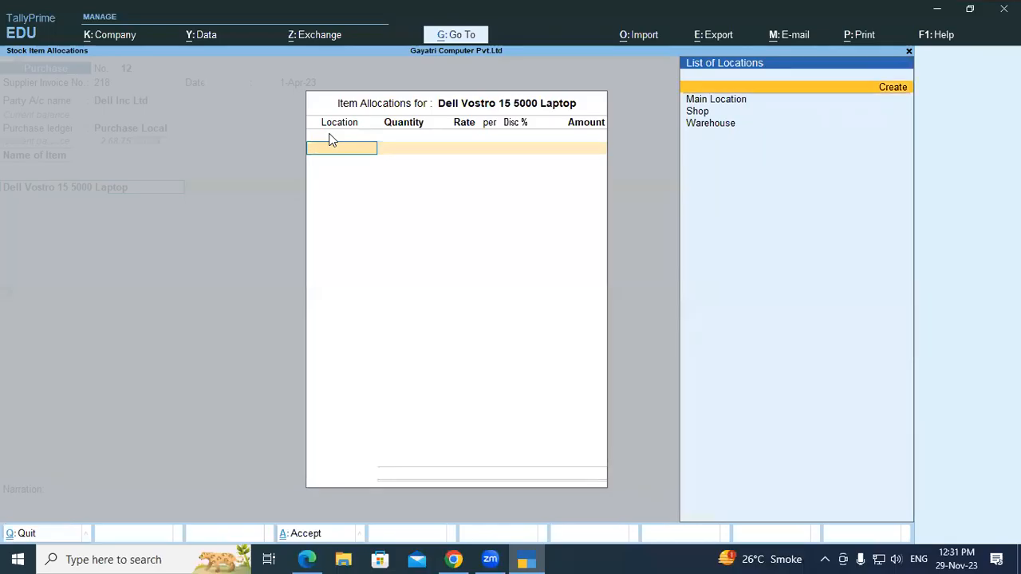
key("Return")
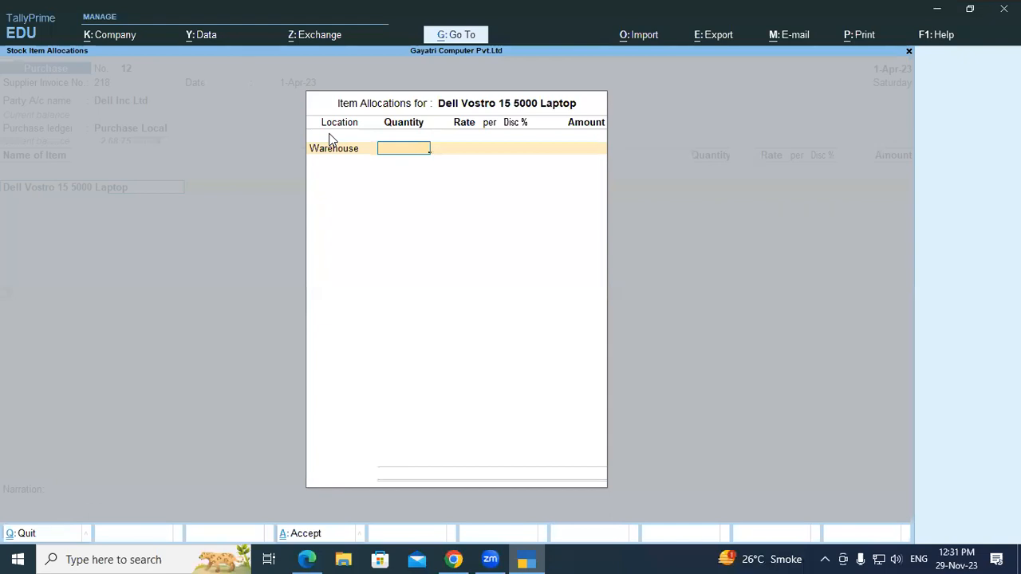
key("alt+Tab")
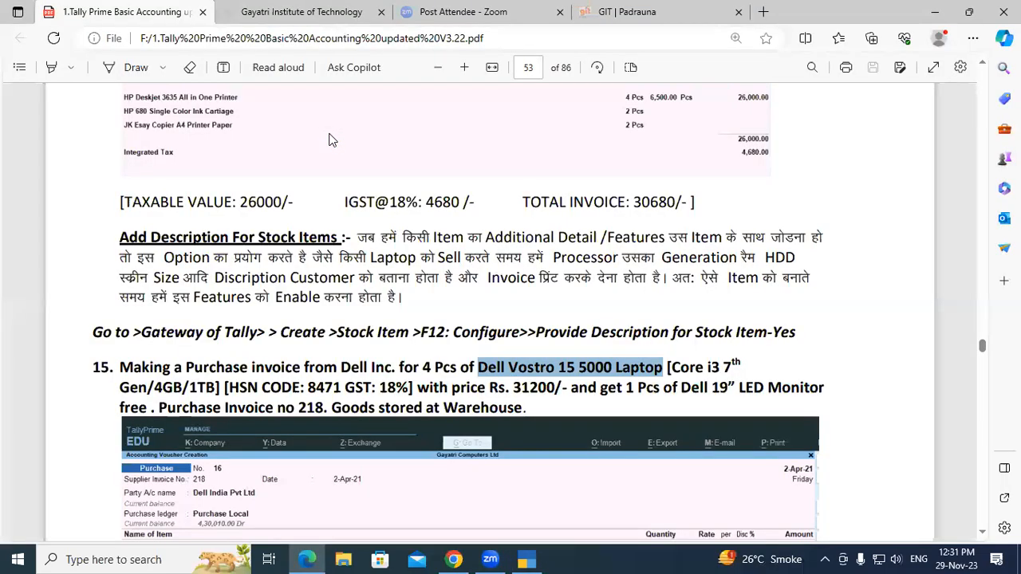
key("alt+Tab")
type("4")
key("Return")
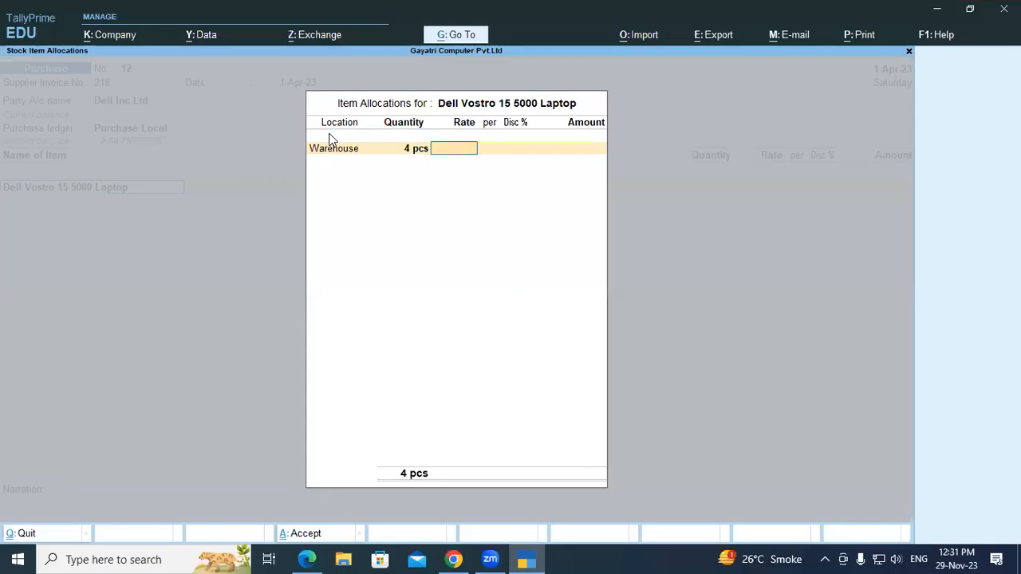
- Look up the laptop's price in the PDF, set its rate to 31200 per pcs without discount, and complete the item allocation
key("alt+Tab")
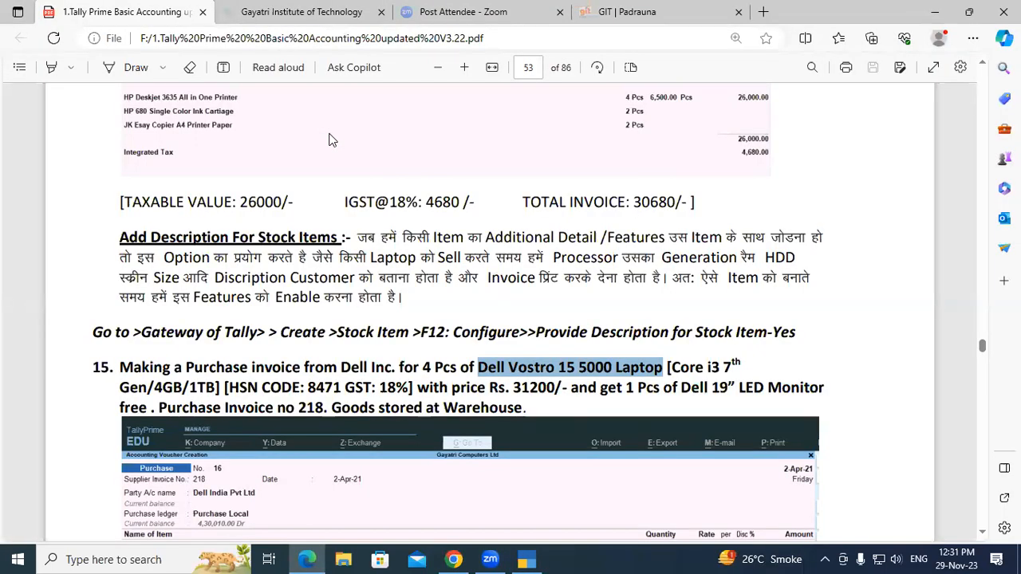
key("alt+Tab")
type("31200")
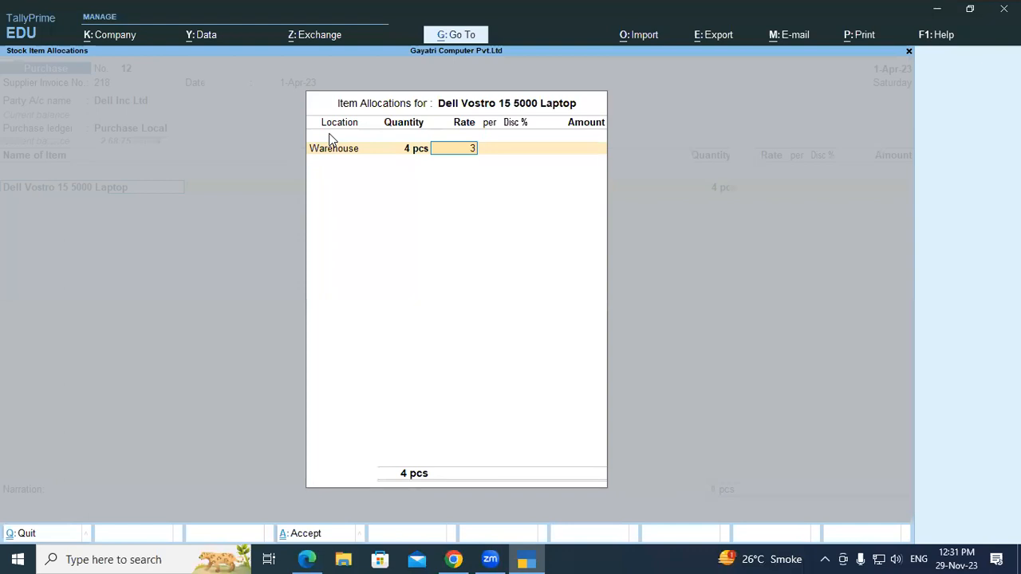
key("Return")
key("Return")
key("Return")
key("Return")
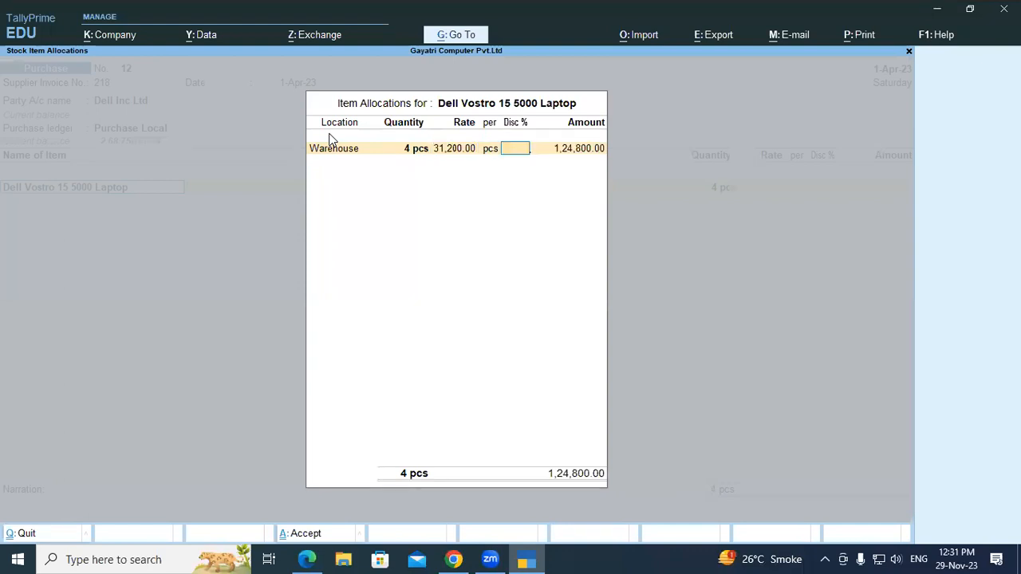
key("Return")
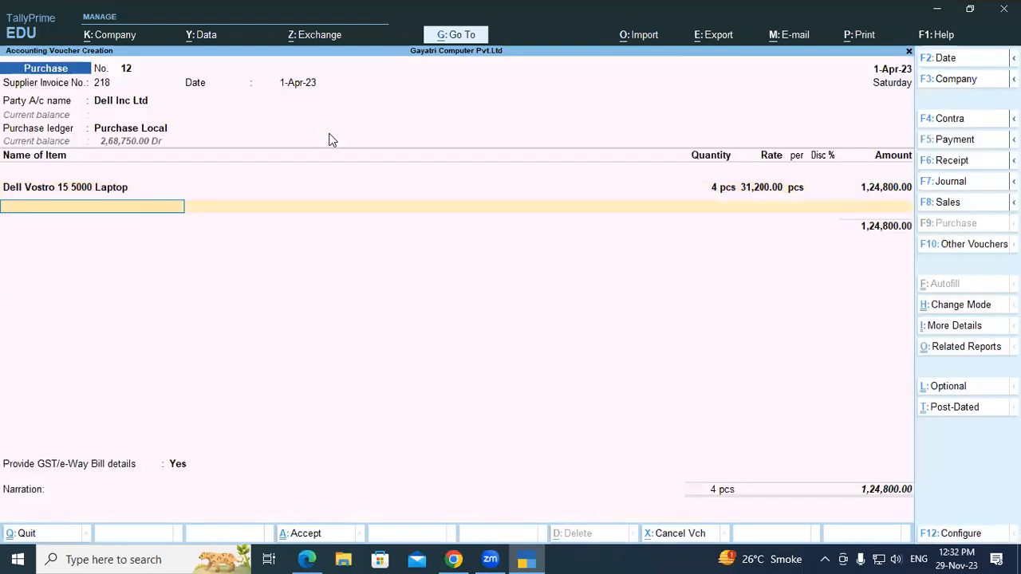
- Recheck the free item in the exercise PDF and search the voucher's stock item list for Dell items
key("alt+Tab")
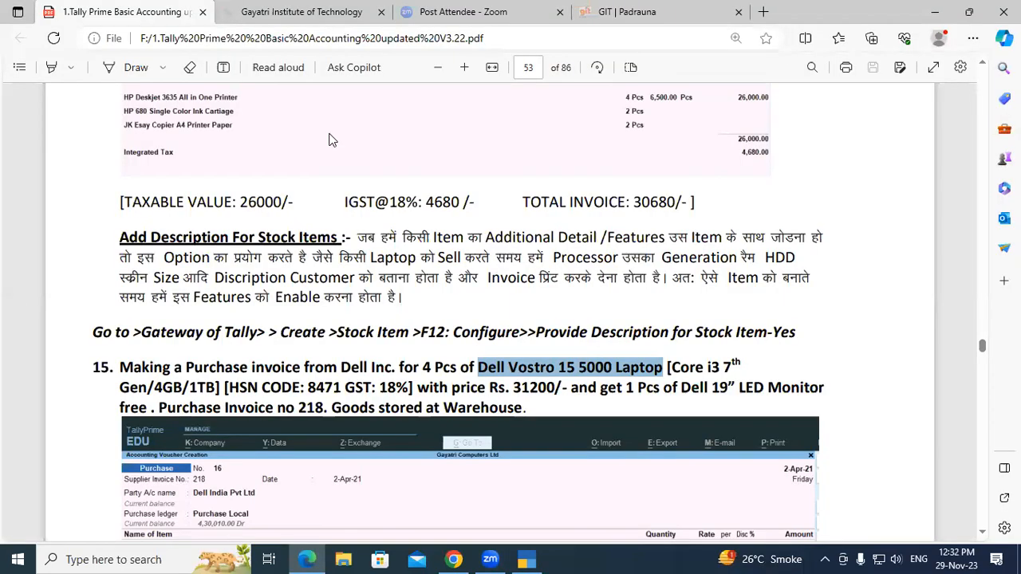
key("alt+Tab")
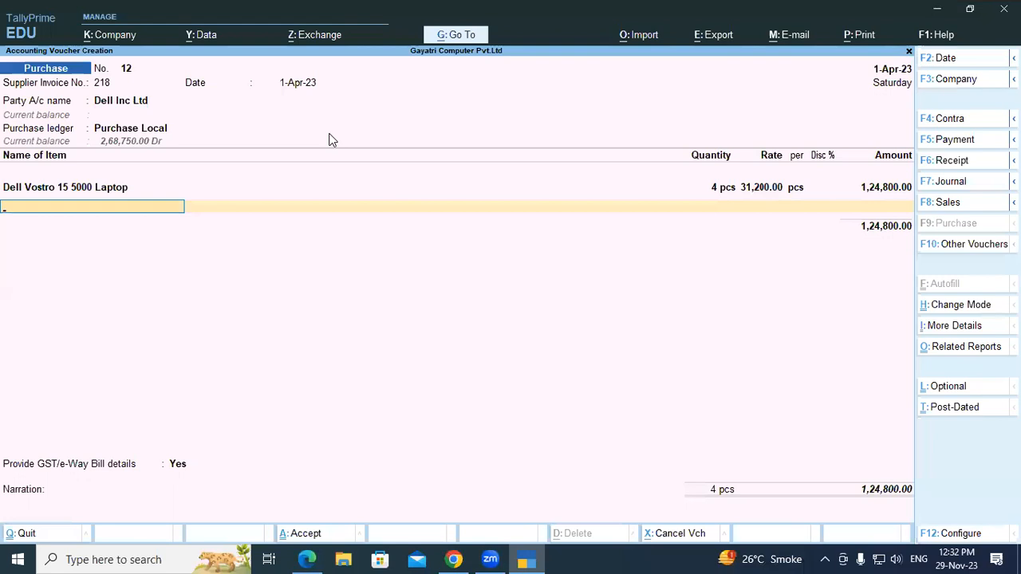
type("Del")
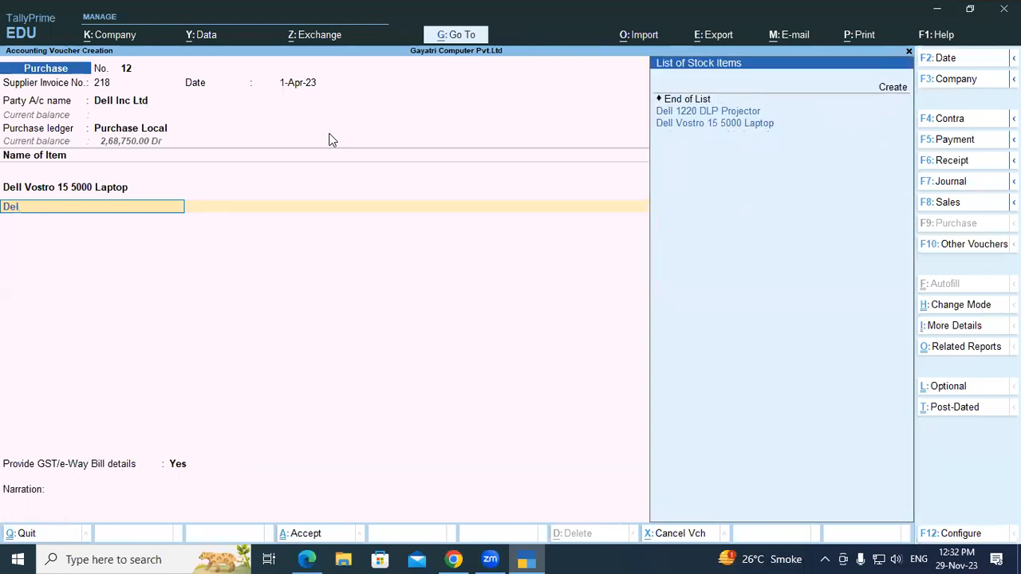
key("BackSpace")
key("BackSpace")
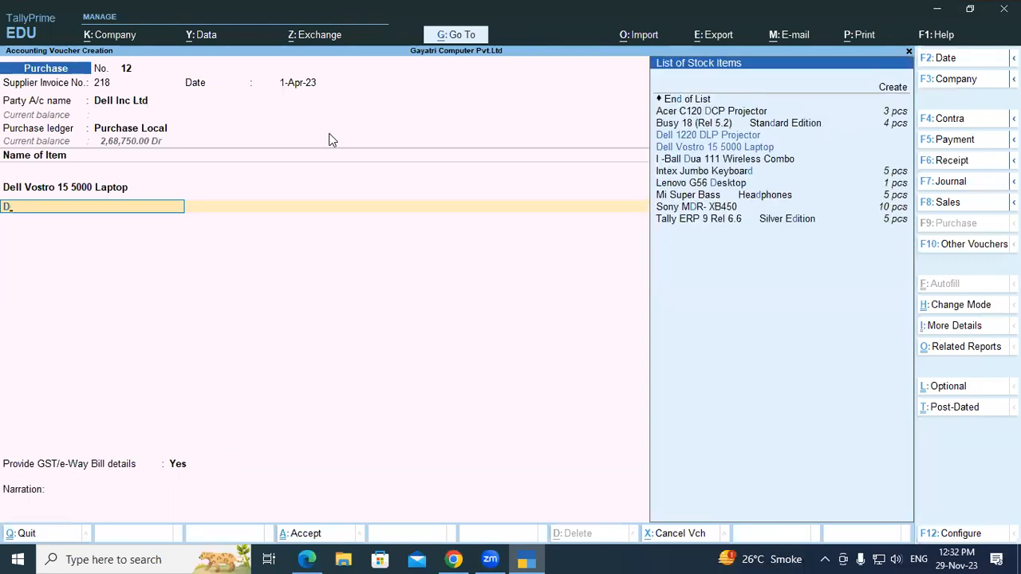
key("BackSpace")
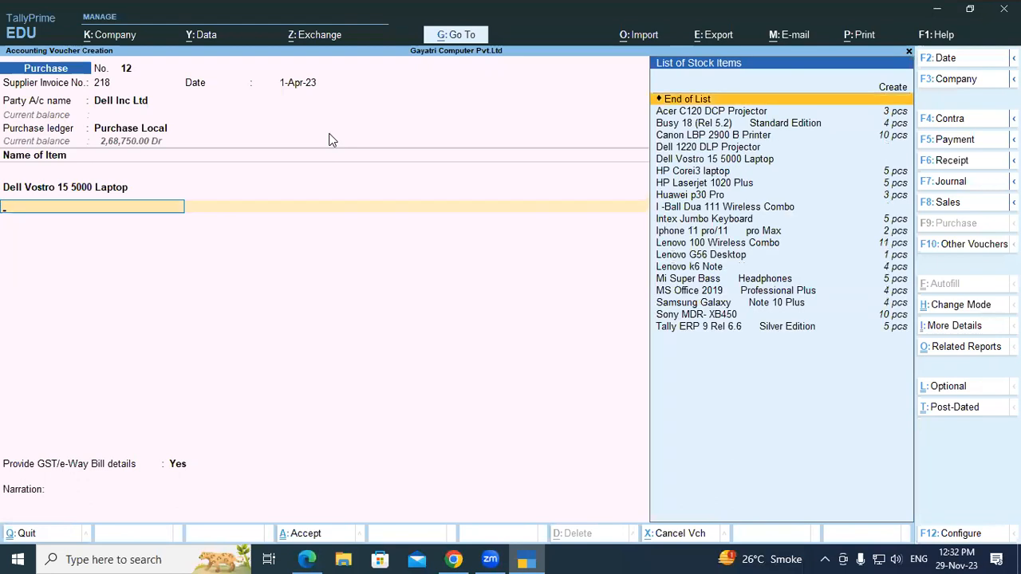
- Create a stock item from within the voucher, named Dell 19” LED Monitor as copied from the PDF, without an alias or description
key("alt+c")
key("alt+Tab")
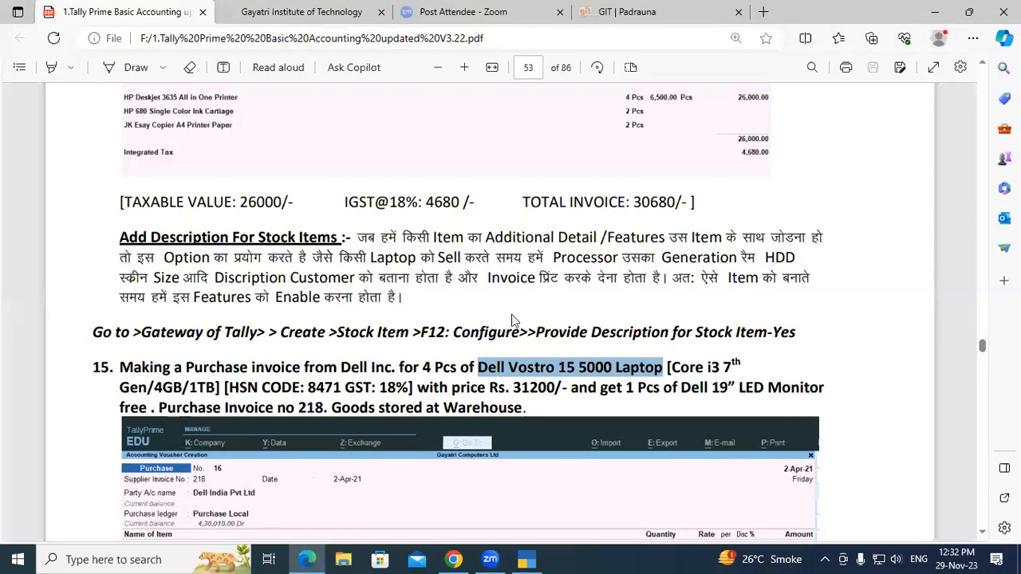
left_click(565, 385)
left_click_drag(684, 386, 828, 387)
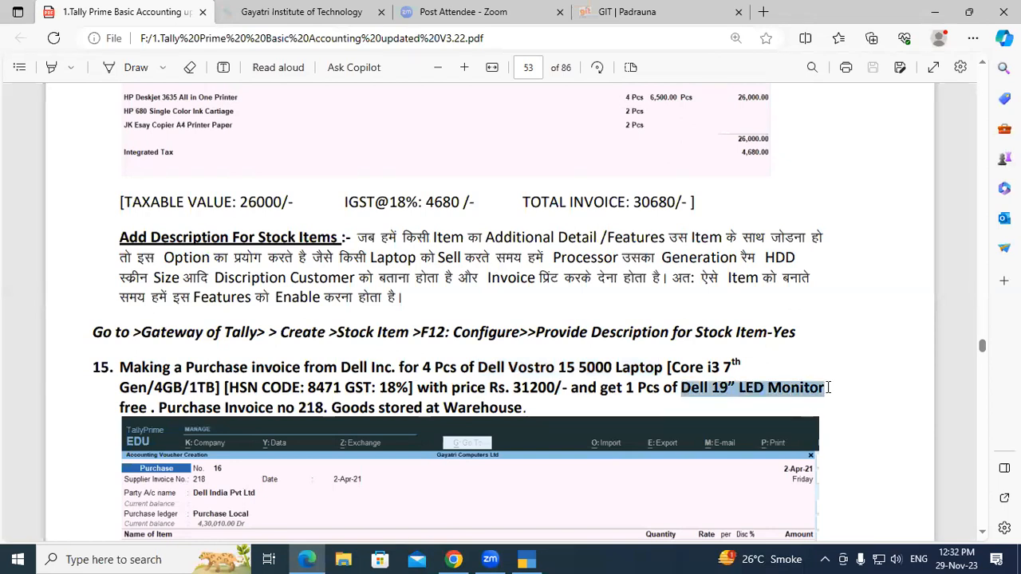
key("ctrl+c")
key("alt+Tab")
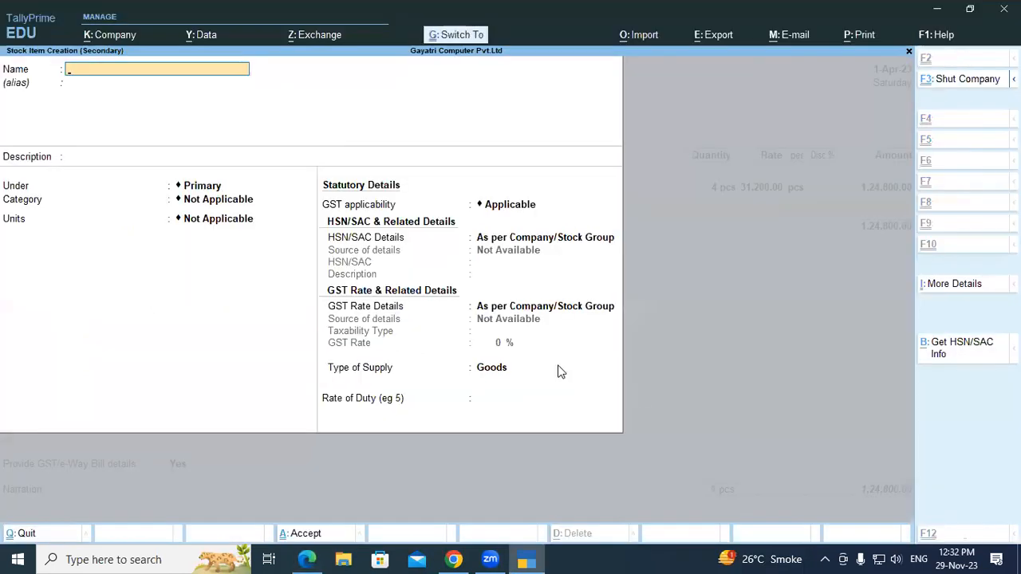
key("ctrl+alt+v")
key("Return")
key("Return")
key("Return")
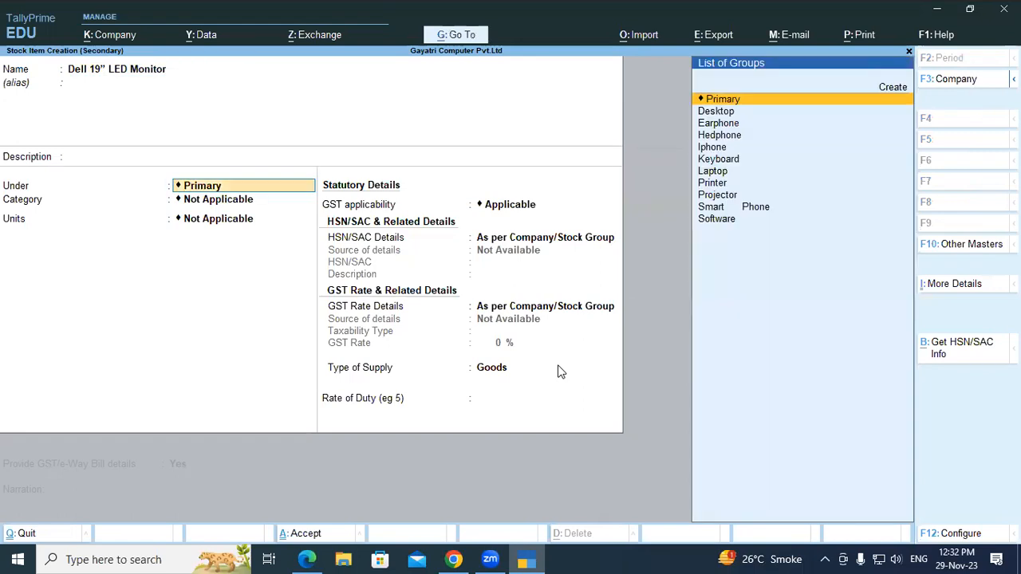
- Search the list of stock groups for a Monitor group
type("n")
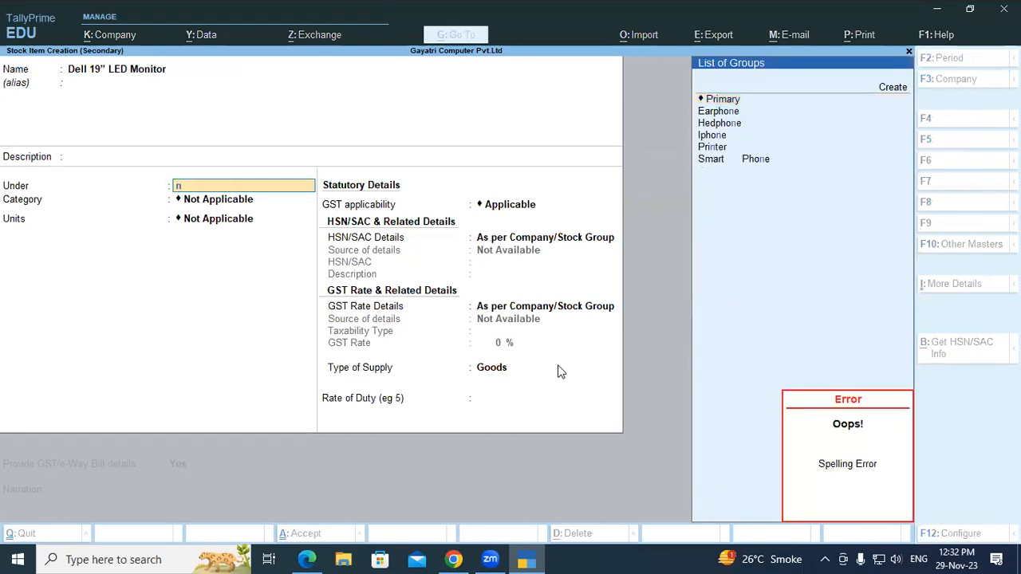
key("BackSpace")
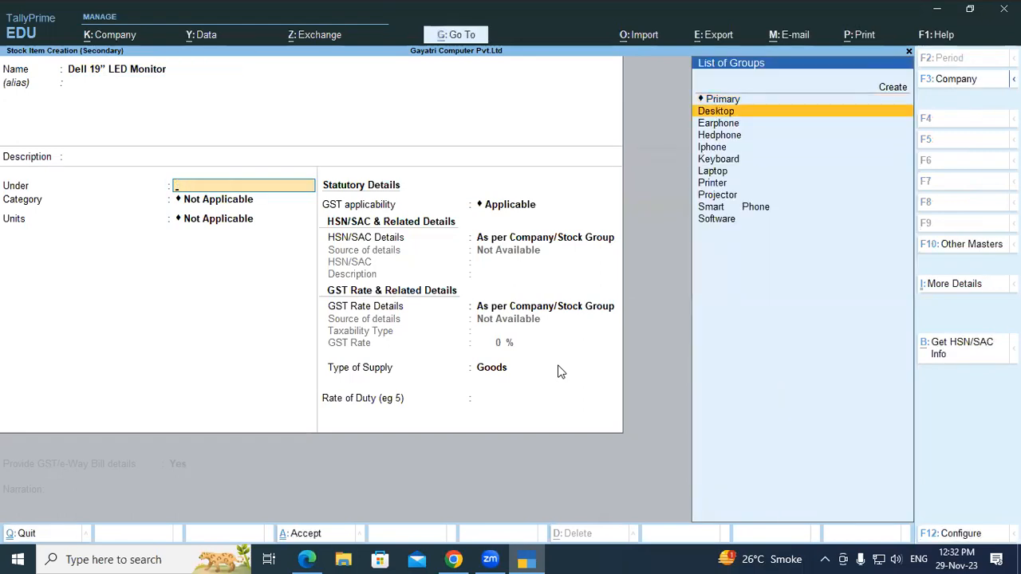
type("mo")
key("BackSpace")
key("BackSpace")
- Start a new stock group named Monitor under Primary, without an alias
key("alt+c")
type("Mont")
key("BackSpace")
type("itor")
key("Return")
key("Return")
key("Return")
key("Return")
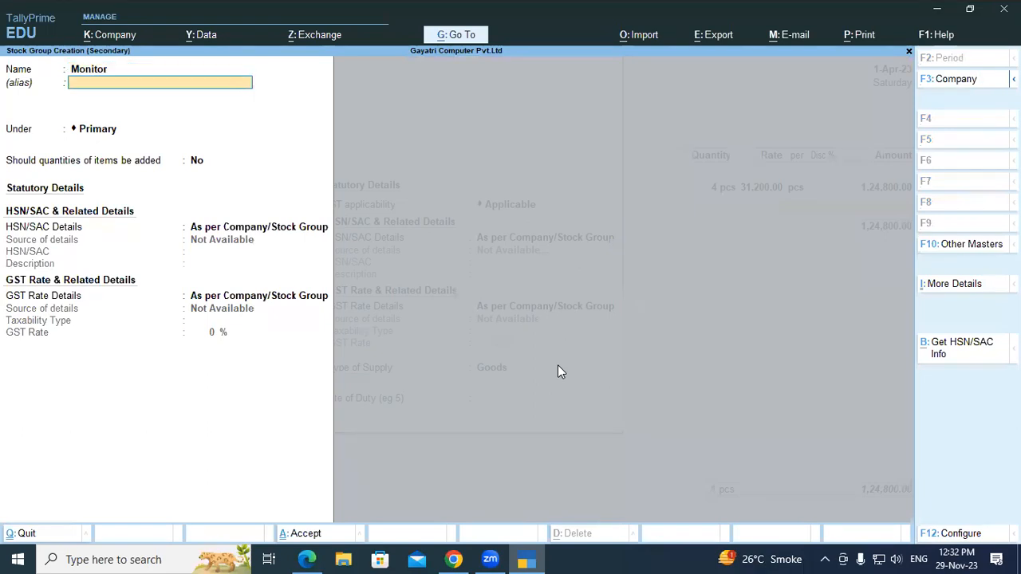
- Specify the Monitor group's own HSN/SAC details with code 8471 and the description Monitor
key("Down")
key("Return")
type("8471")
key("Return")
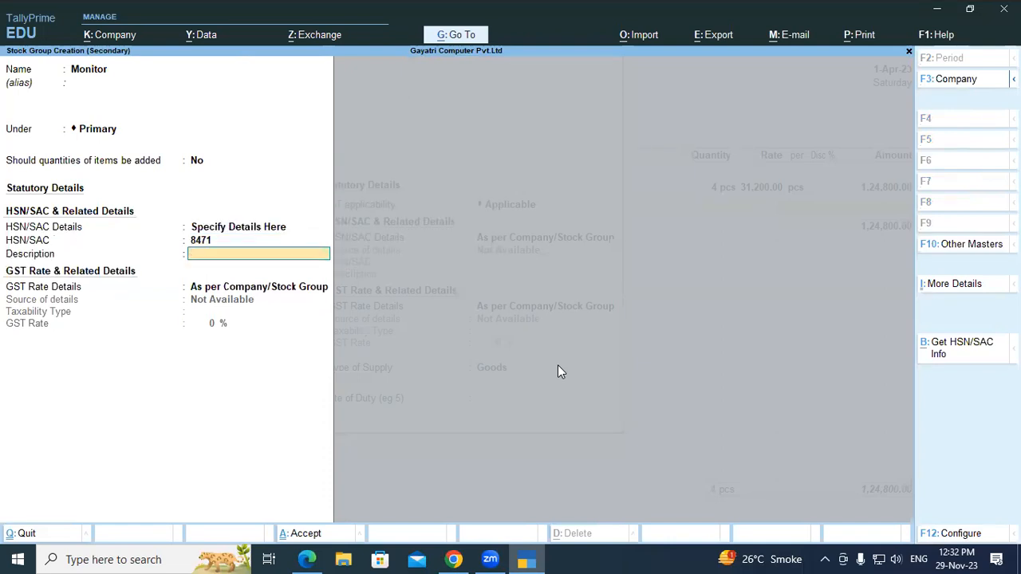
type("Monitor")
key("Return")
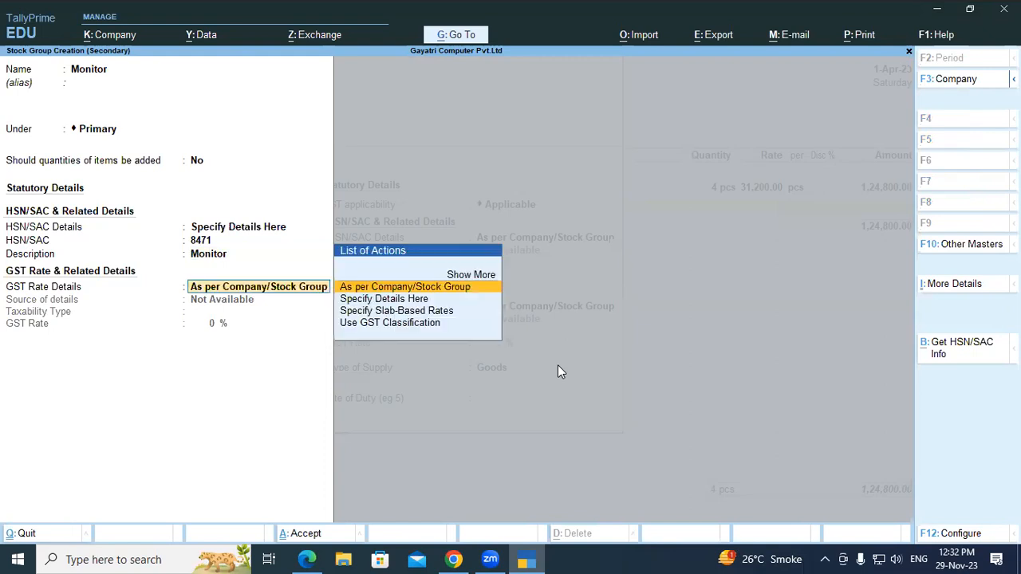
- Specify the Monitor group's own GST rate details as Taxable at 18%
key("Down")
key("Down")
key("Up")
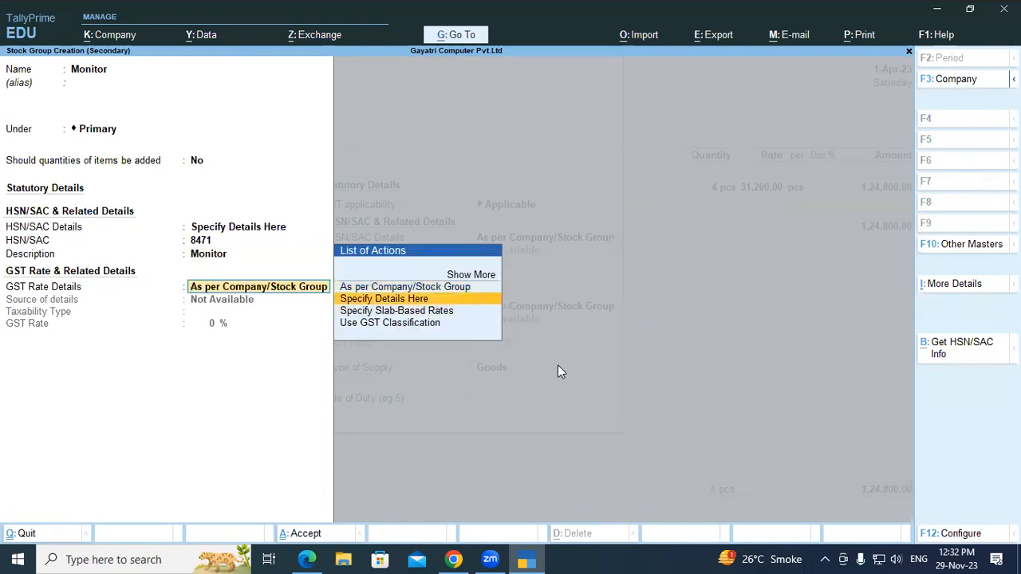
key("Return")
key("Return")
type("18")
key("Return")
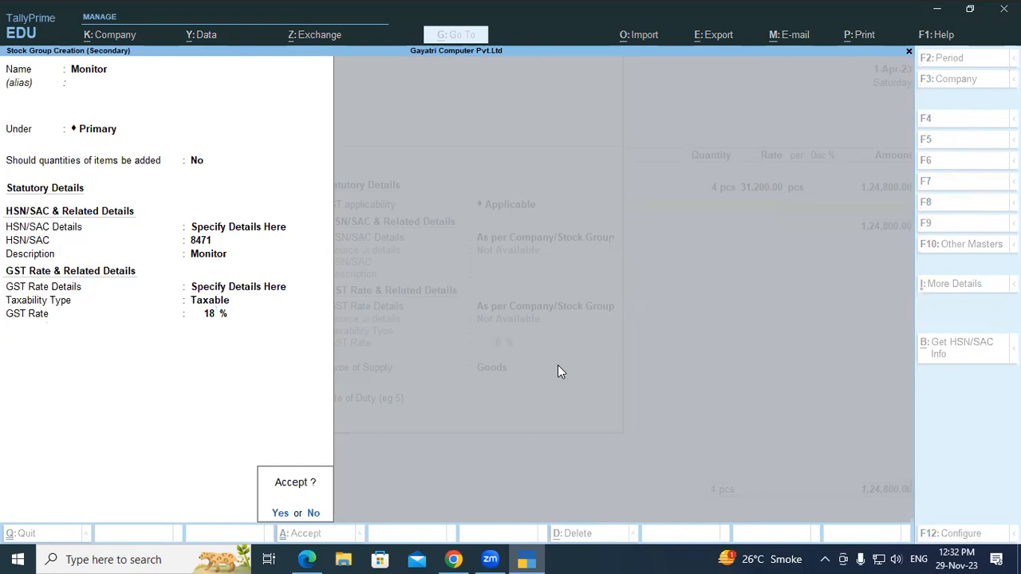
- Save the Monitor group and complete the Dell 19” LED Monitor stock item with category Dell, unit pcs and supply type Goods
key("Return")
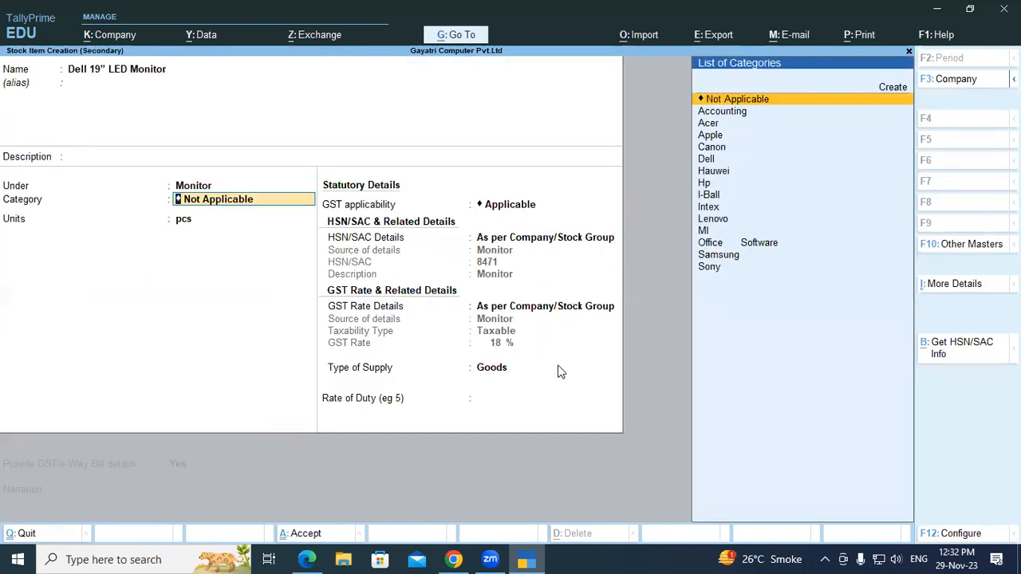
type("Del")
key("Return")
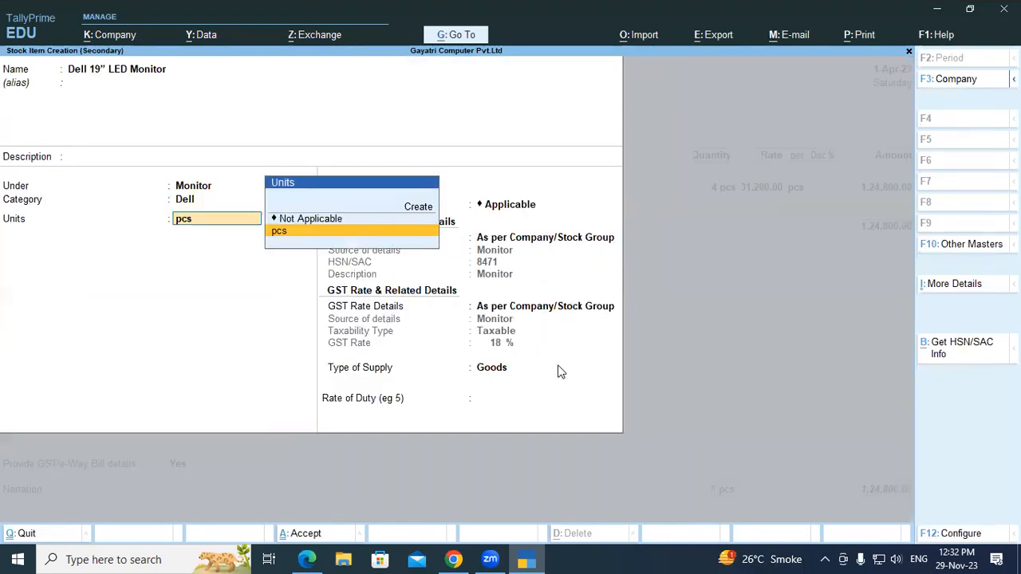
key("Return")
key("Return")
key("Return")
key("Return")
key("Return")
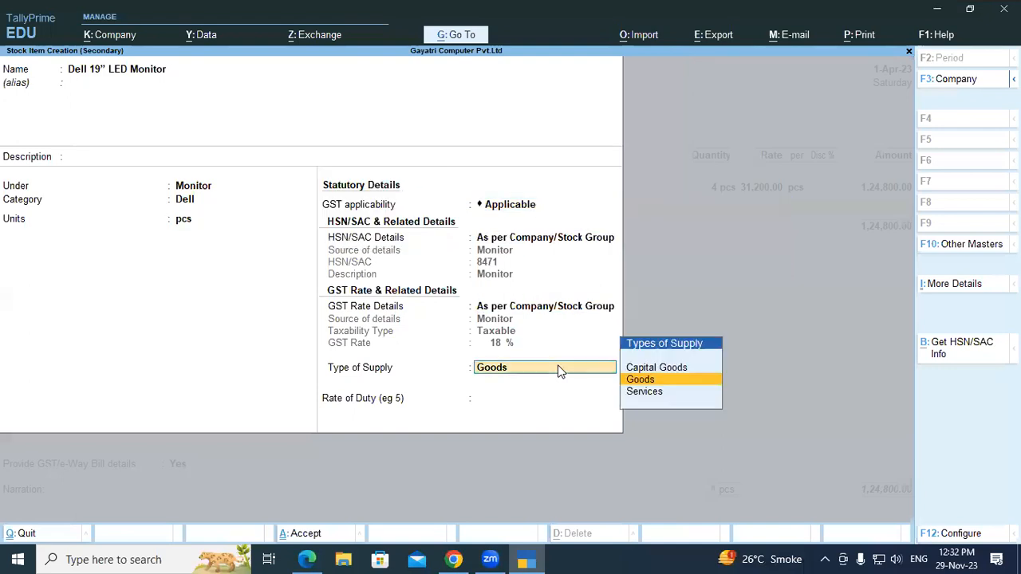
key("Return")
key("Return")
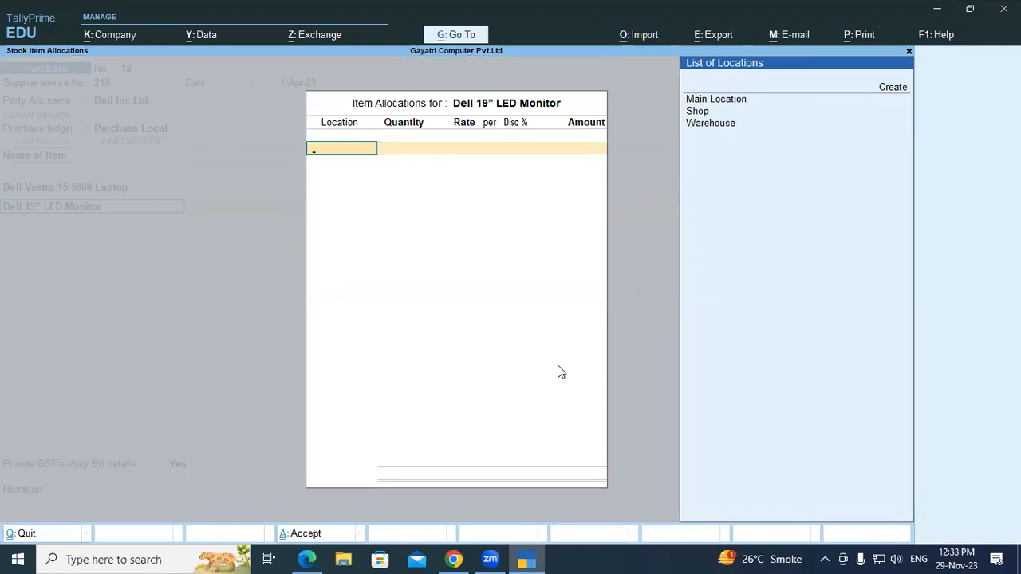
- Allocate 1 pcs of the Dell 19” LED Monitor to the Warehouse location
key("Down")
key("Down")
key("Down")
key("Return")
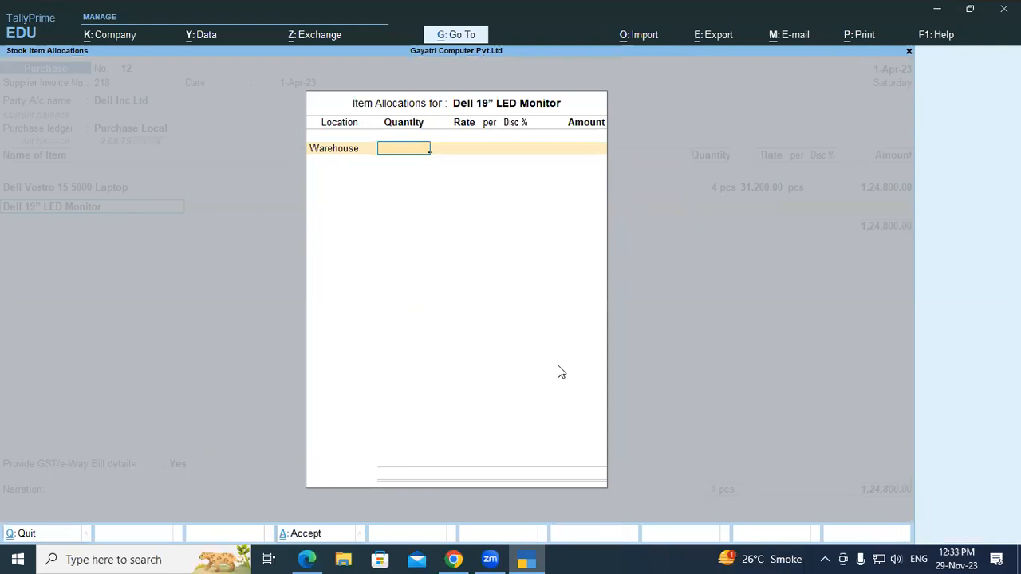
type("1")
key("Return")
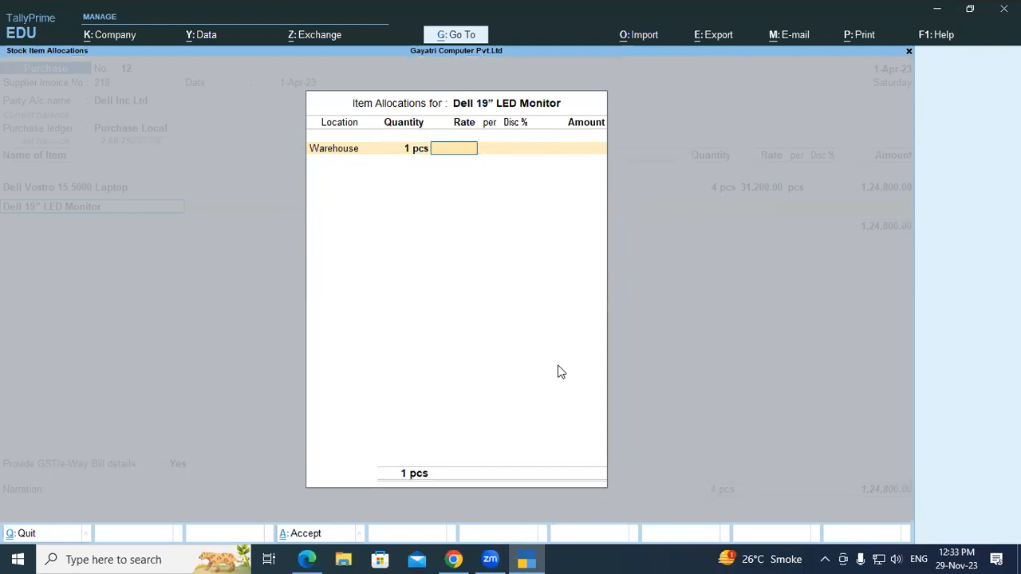
- Check the monitor's terms in the exercise PDF and complete its allocation without a rate or amount
key("alt+Tab")
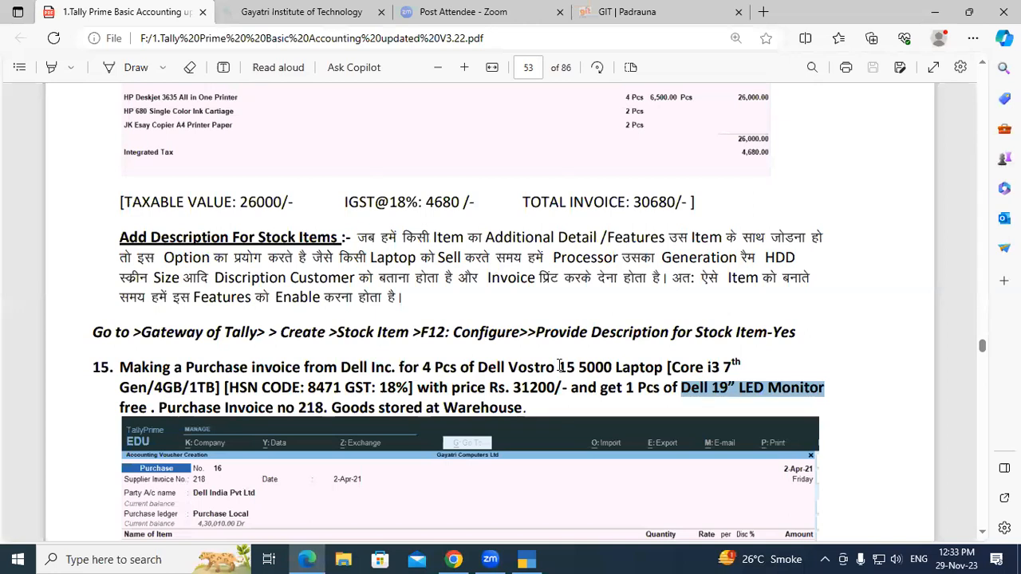
key("alt+Tab")
key("Return")
key("Return")
key("Return")
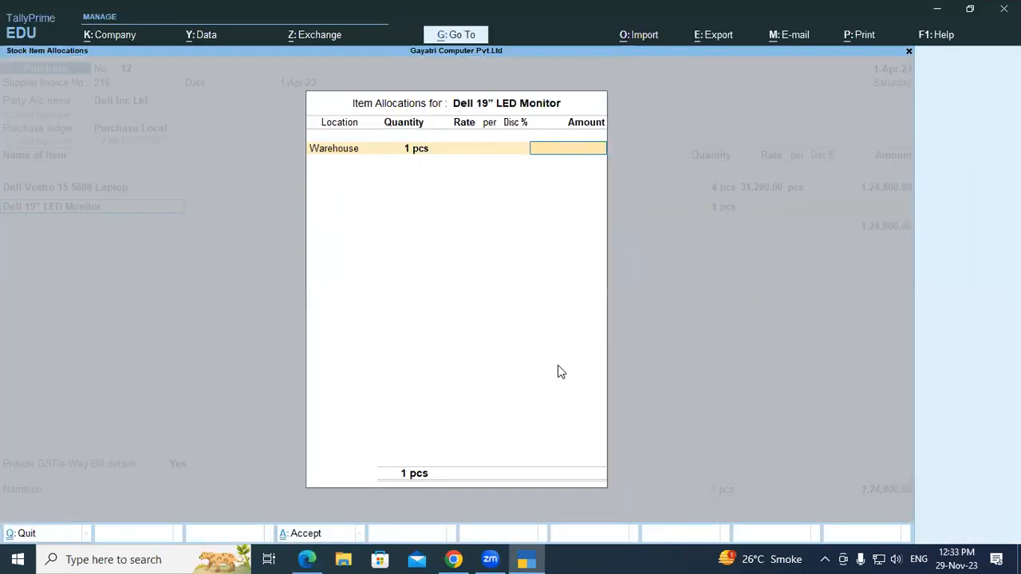
key("Return")
key("Return")
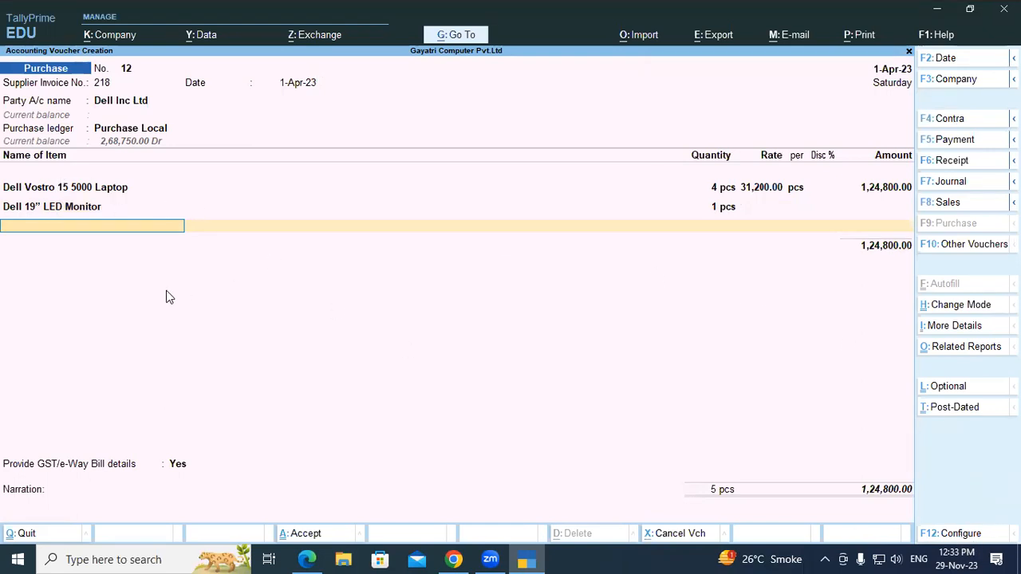
- Configure the purchase voucher to provide additional descriptions for stock items
left_click(958, 534)
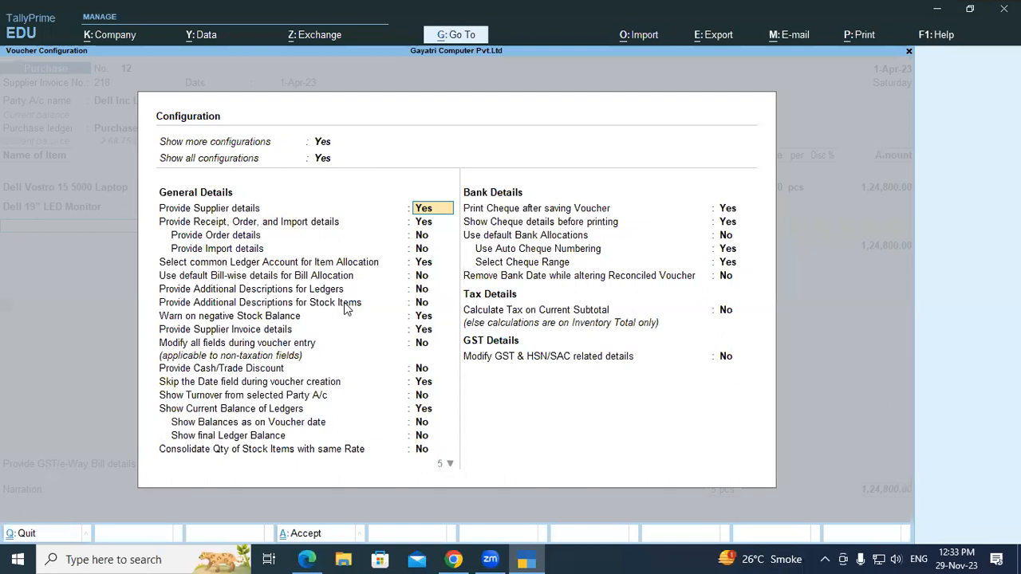
left_click(420, 303)
type("y")
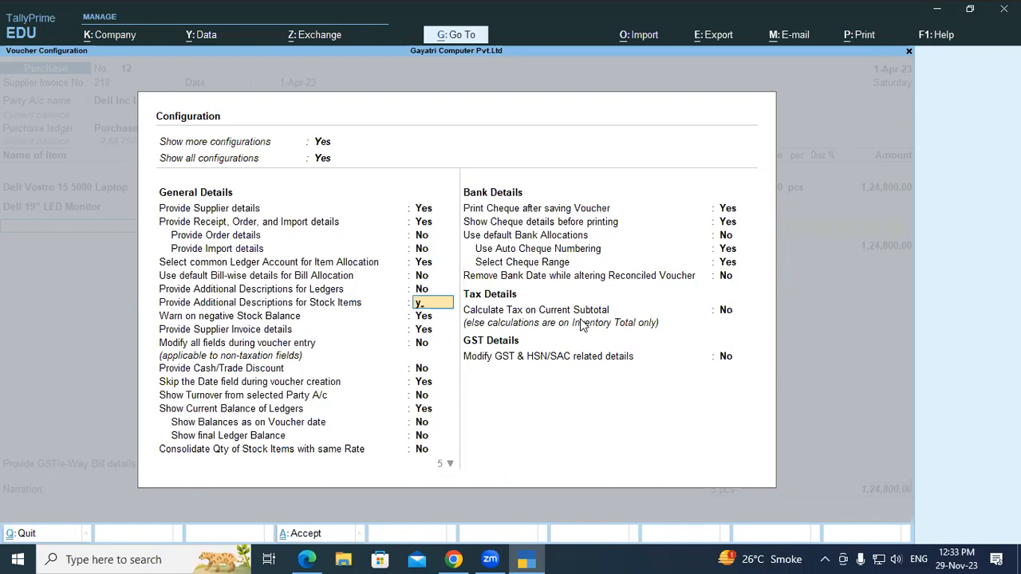
key("Return")
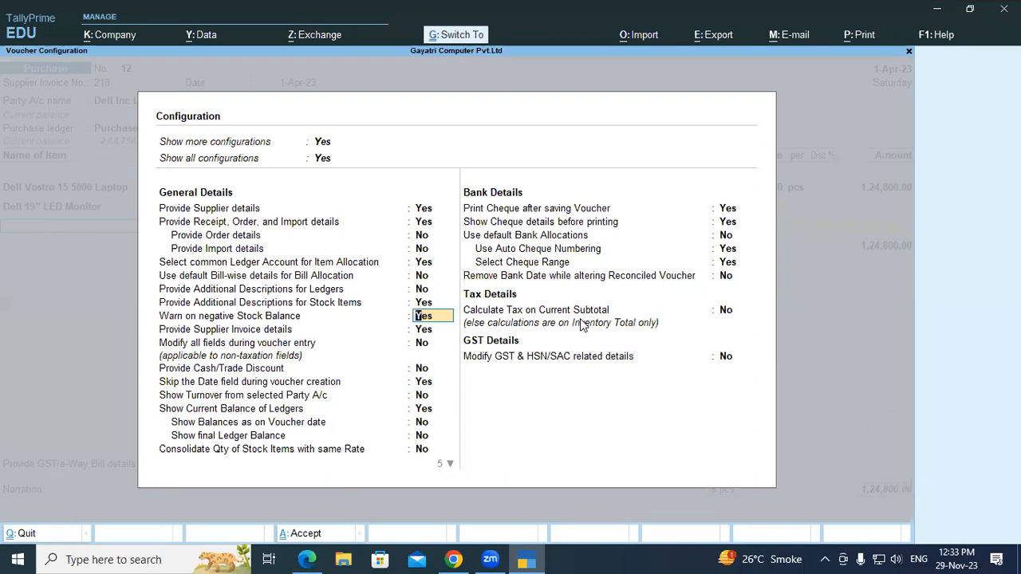
key("ctrl+a")
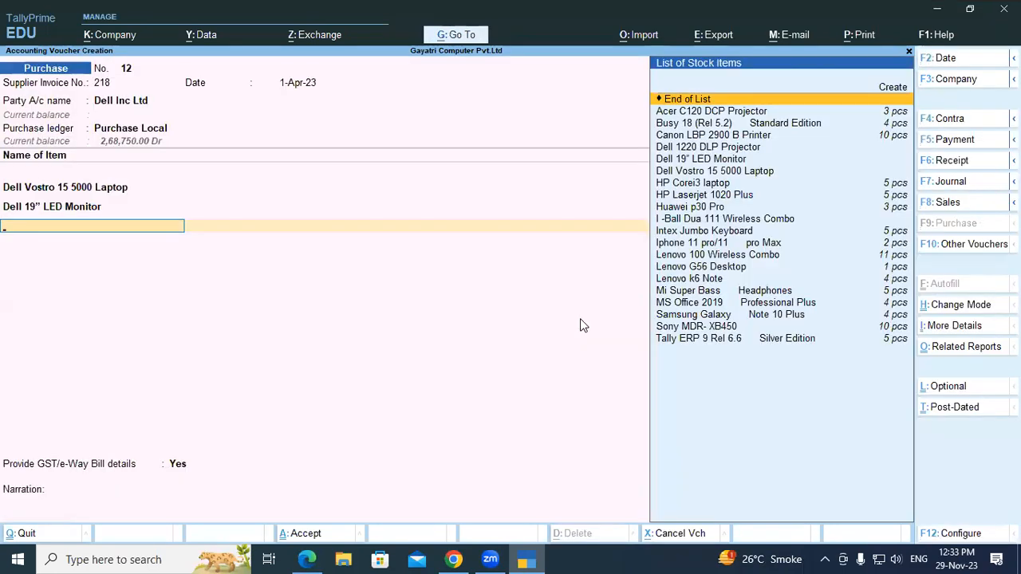
- Reopen the Dell Vostro 15 5000 Laptop line and include the description Core i3,7th Gen,4 GB RAM,1TB SSD, keeping its allocation
key("Up")
key("Up")
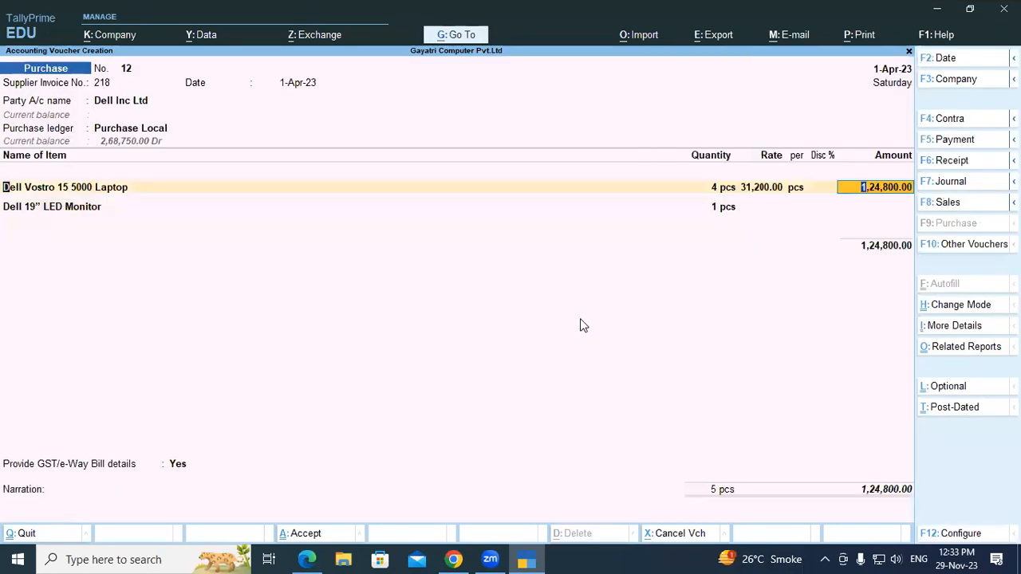
key("BackSpace")
key("Return")
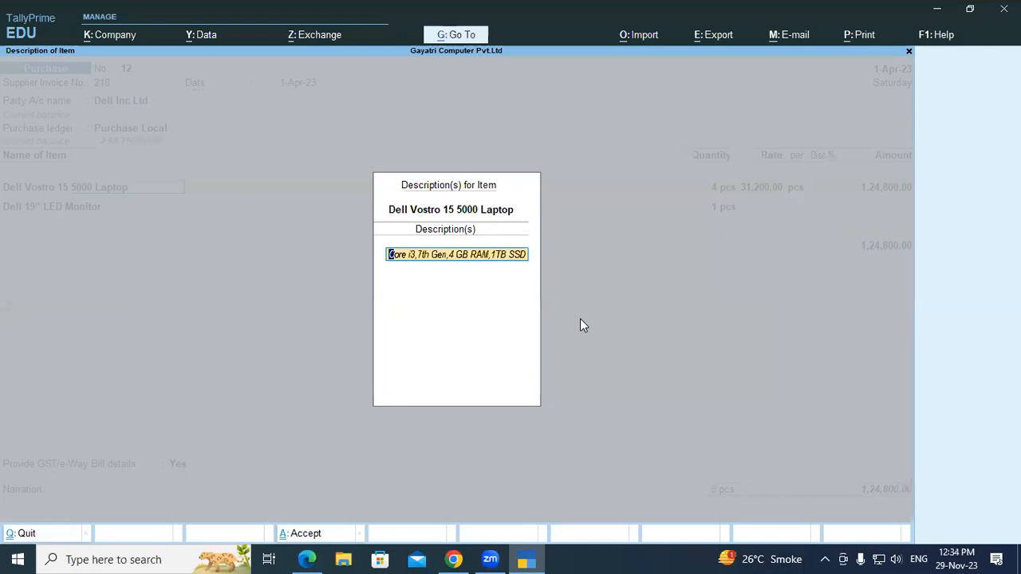
key("Return")
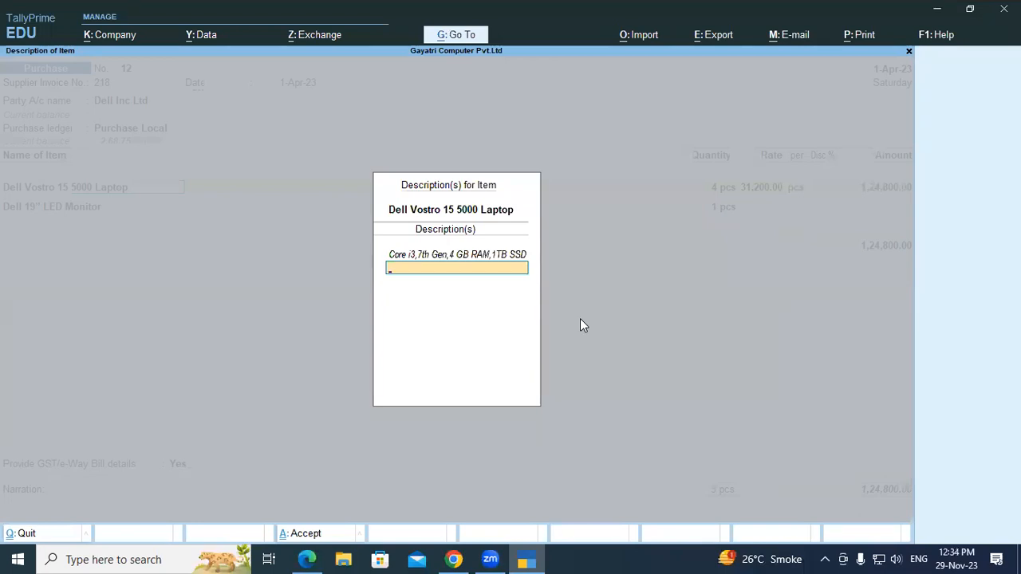
key("Return")
key("Return")
key("Return")
key("Return")
key("Return")
key("Return")
key("Return")
key("Return")
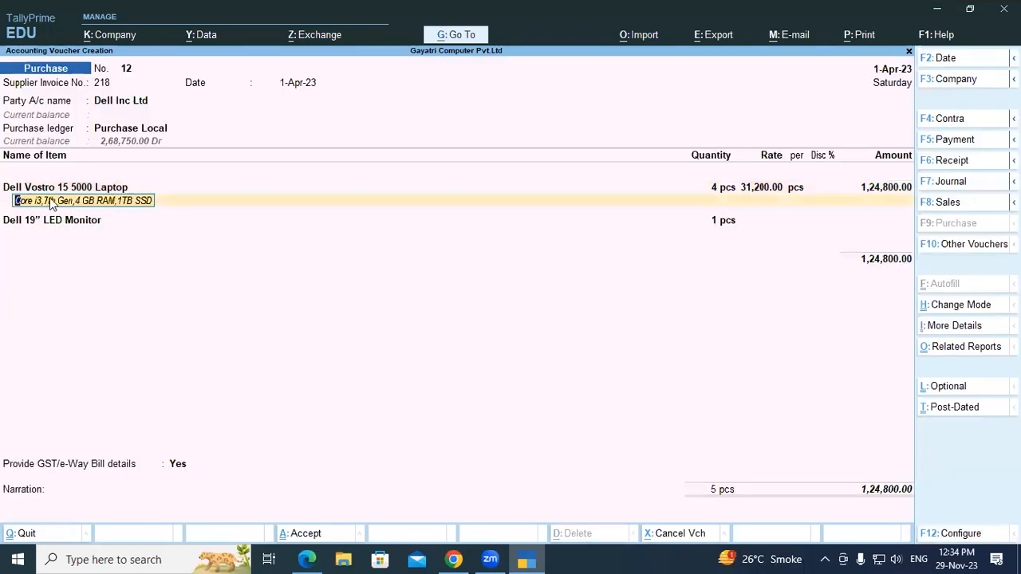
key("Return")
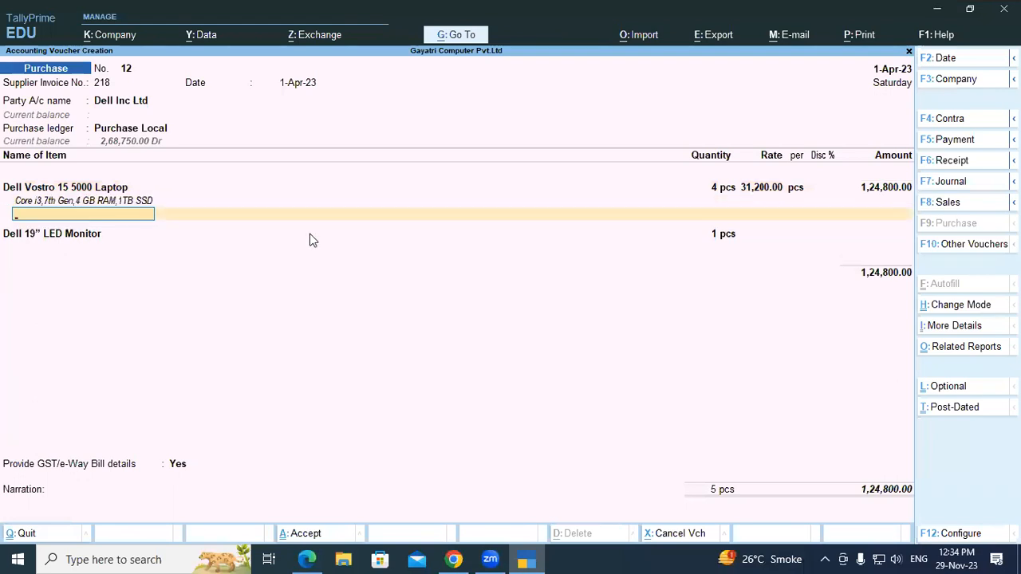
key("Return")
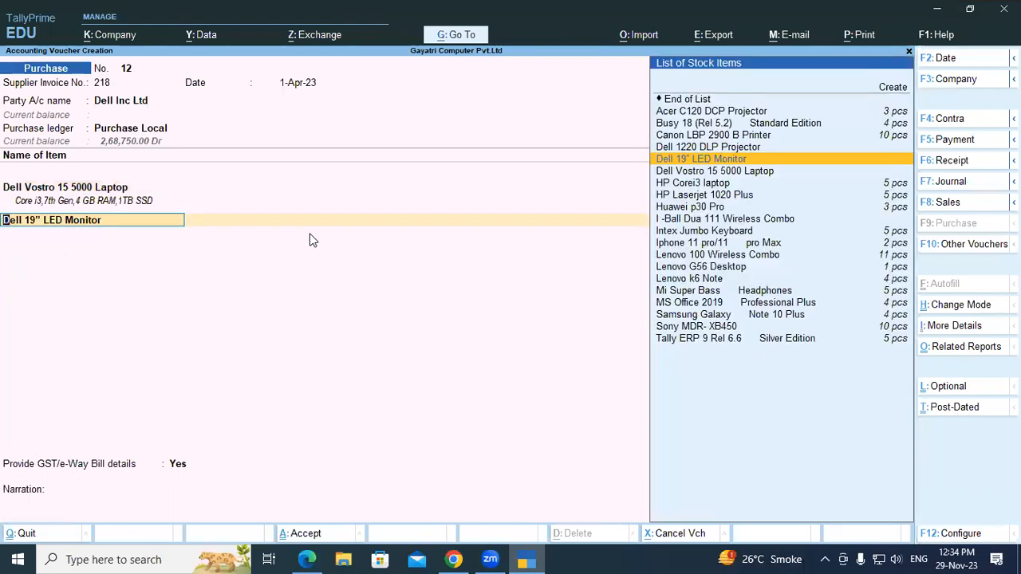
- Keep the Dell 19” LED Monitor line without a description and end the list of items
key("Return")
key("Return")
key("Return")
key("Return")
key("Return")
key("Return")
key("Return")
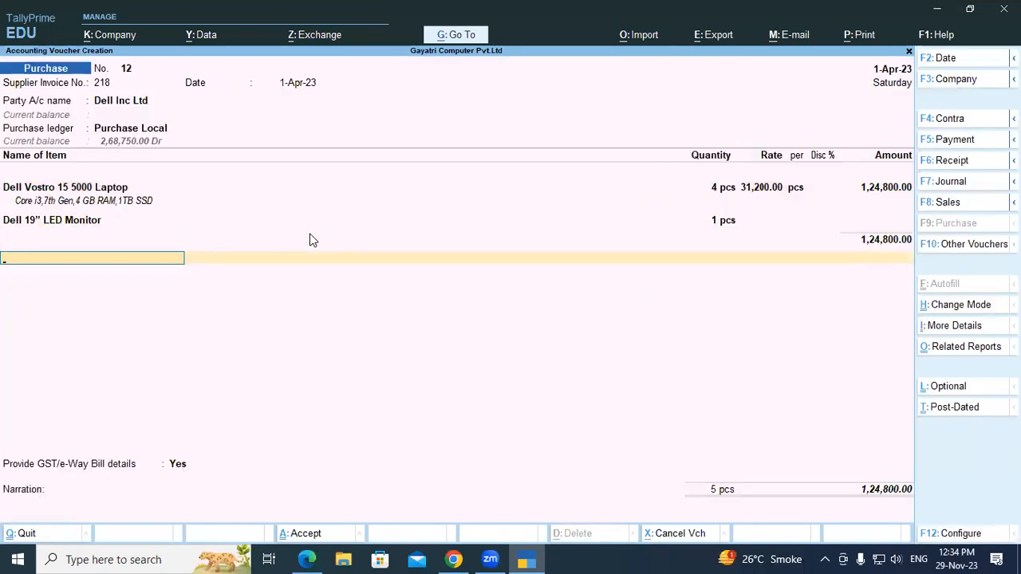
- Add the Central Tax and State Tax ledgers with their calculated amounts to the purchase invoice
type("Central Tax")
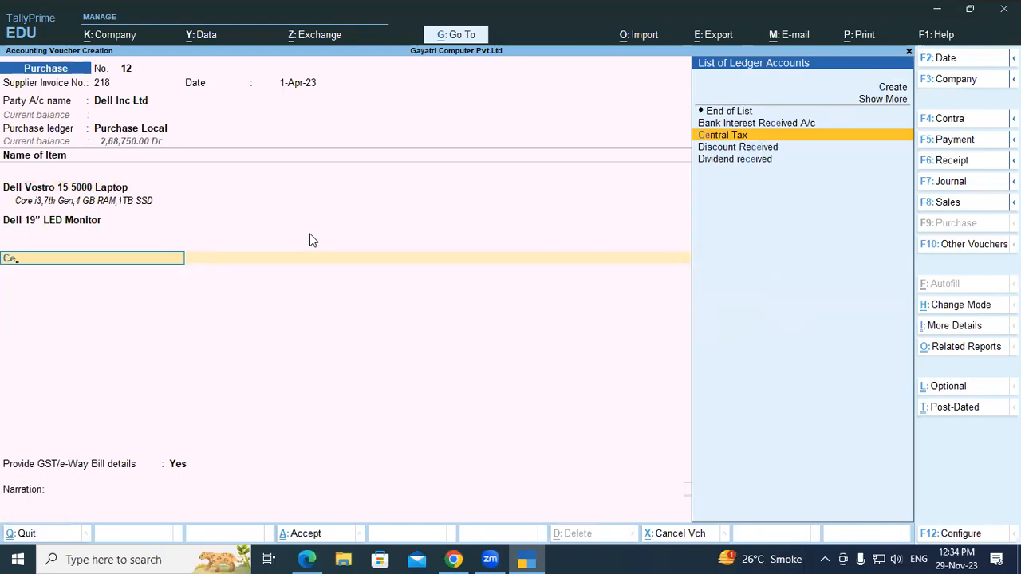
key("Return")
key("Return")
type("State Tax")
key("Return")
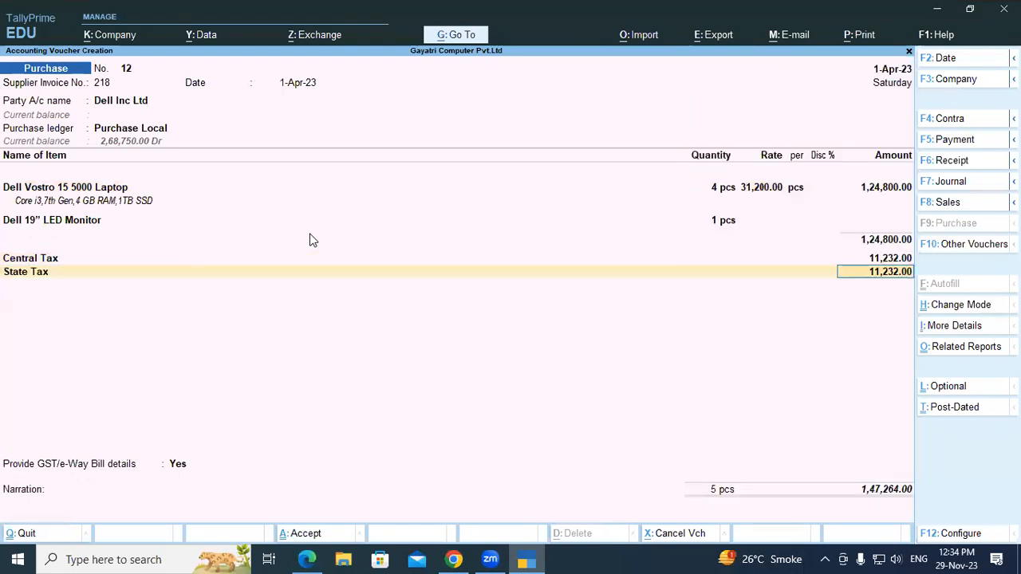
key("Return")
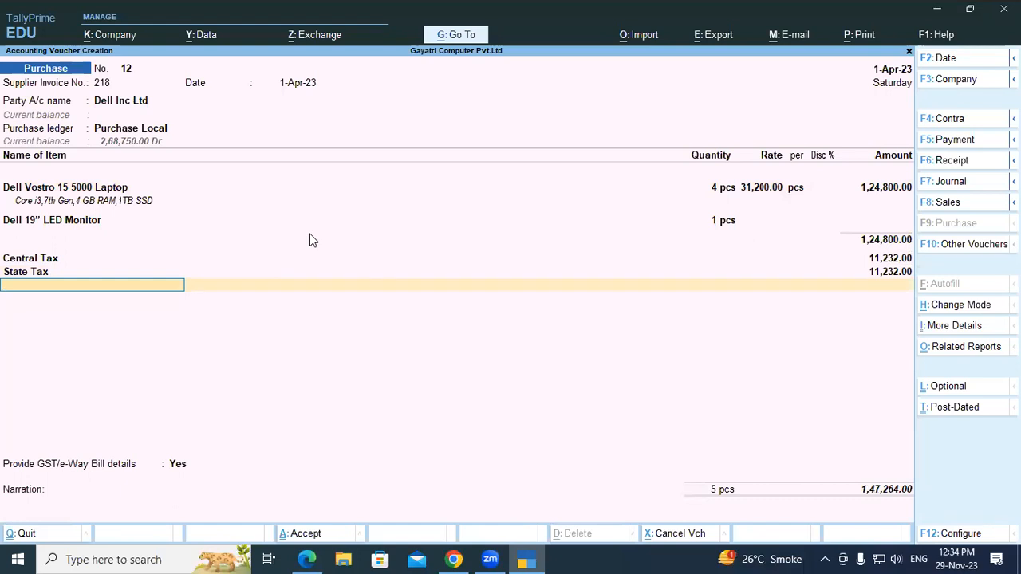
- Switch to the exercise PDF, compare exercise 15's sample invoice and examine the section on separate actual and billed quantity columns
key("alt+Tab")
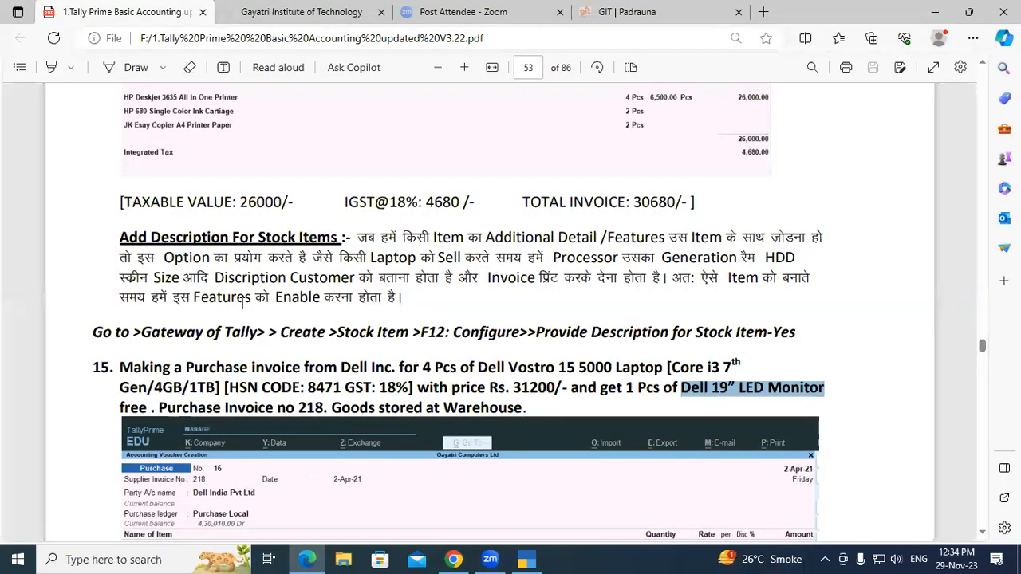
scroll(577, 344, "down", 5)
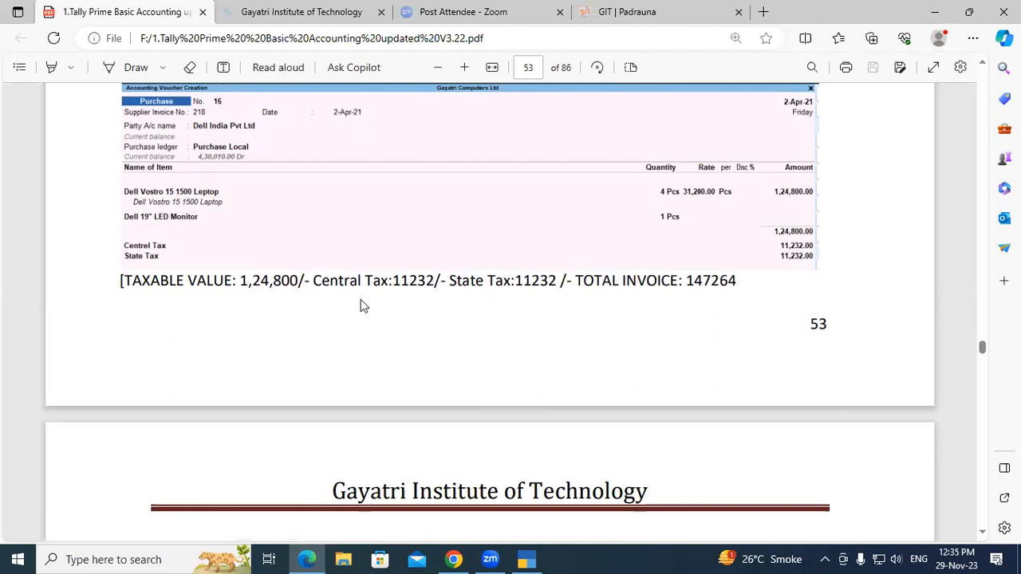
scroll(363, 307, "down", 3)
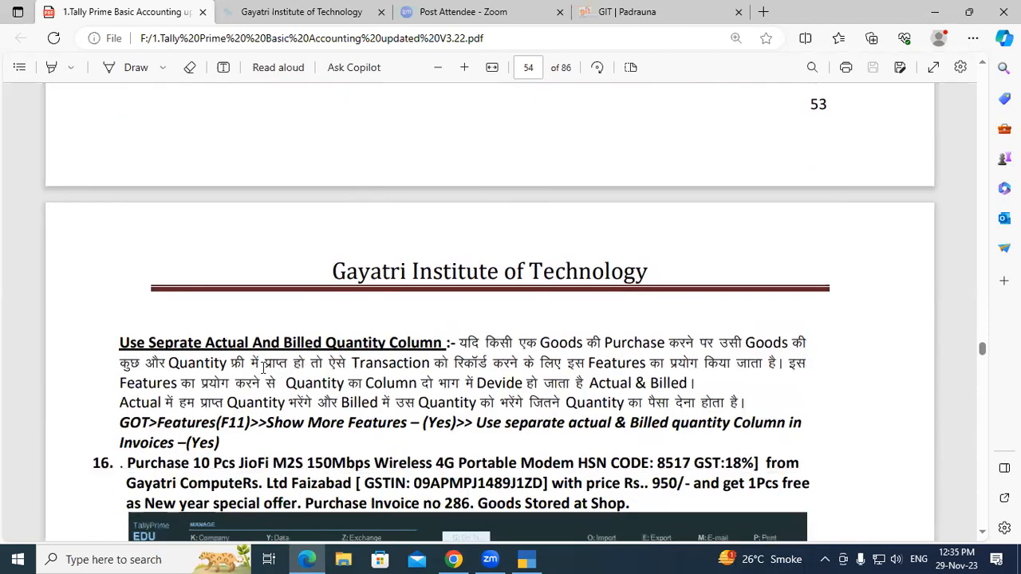
scroll(264, 367, "down", 1)
left_click_drag(121, 271, 443, 271)
left_click(439, 271)
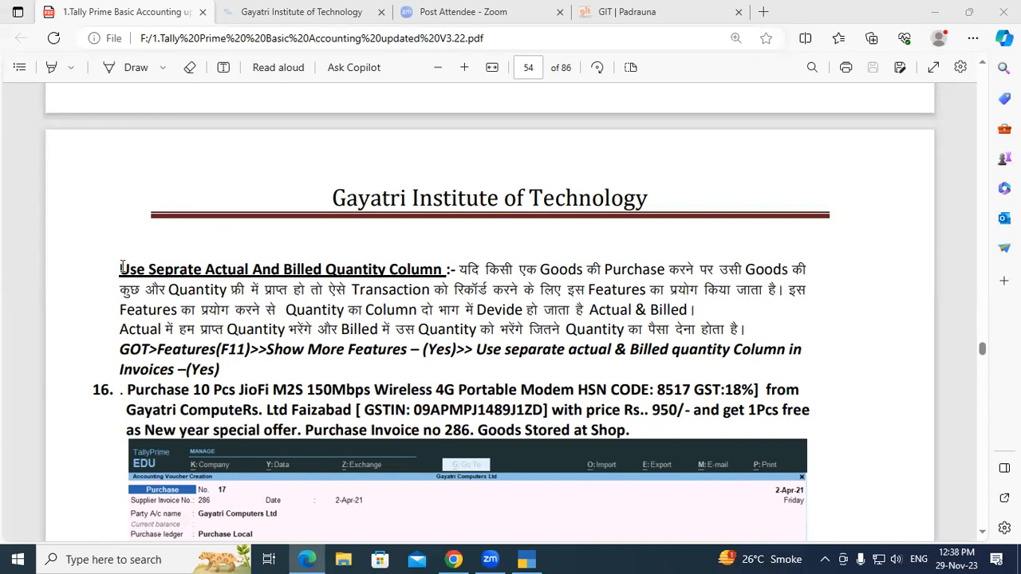
left_click_drag(121, 268, 449, 277)
left_click(448, 272)
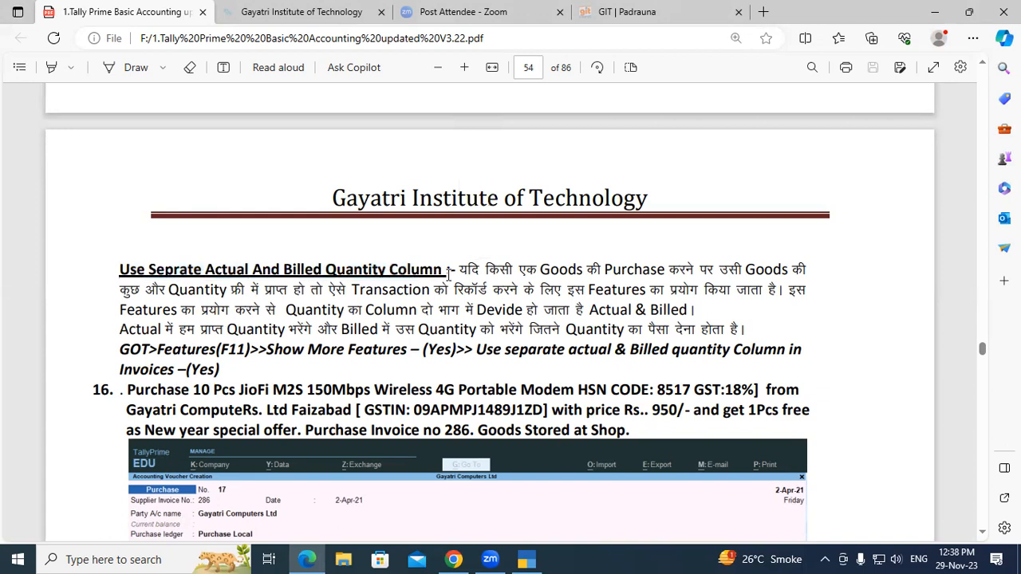
left_click_drag(119, 269, 430, 275)
left_click(431, 276)
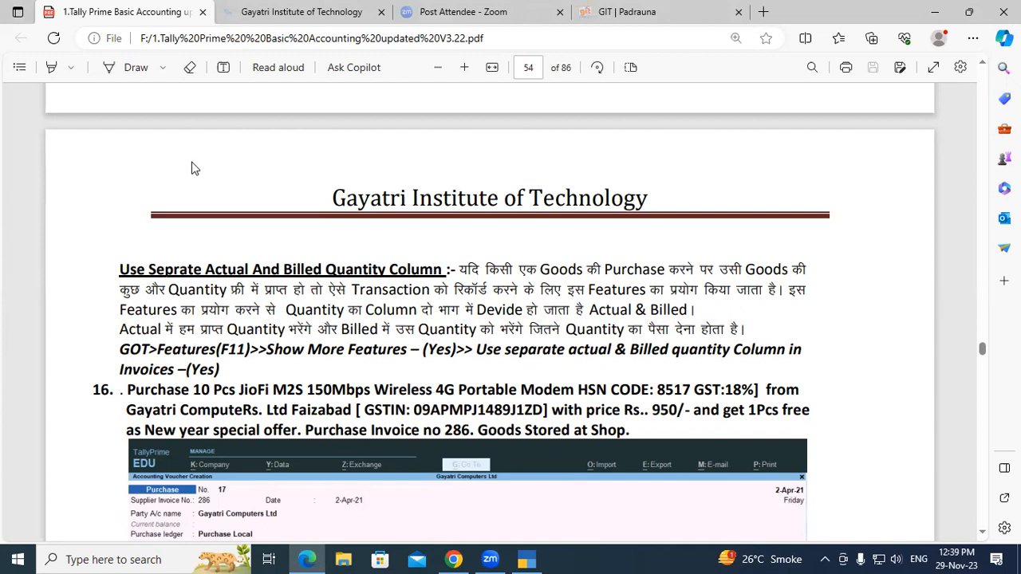
left_click_drag(204, 269, 315, 269)
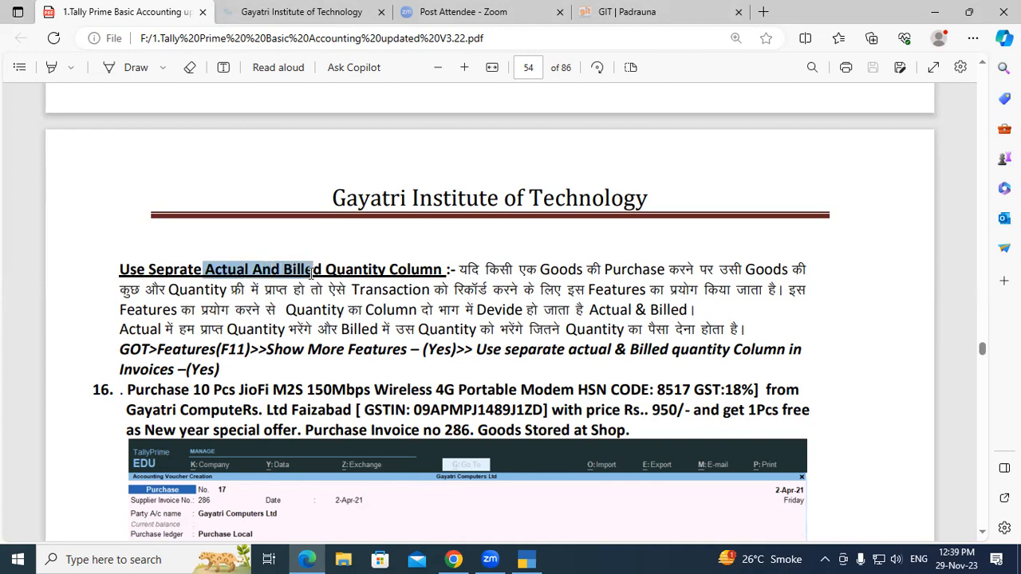
left_click(311, 271)
left_click_drag(204, 270, 323, 271)
left_click(250, 268)
left_click(254, 268)
left_click(322, 268)
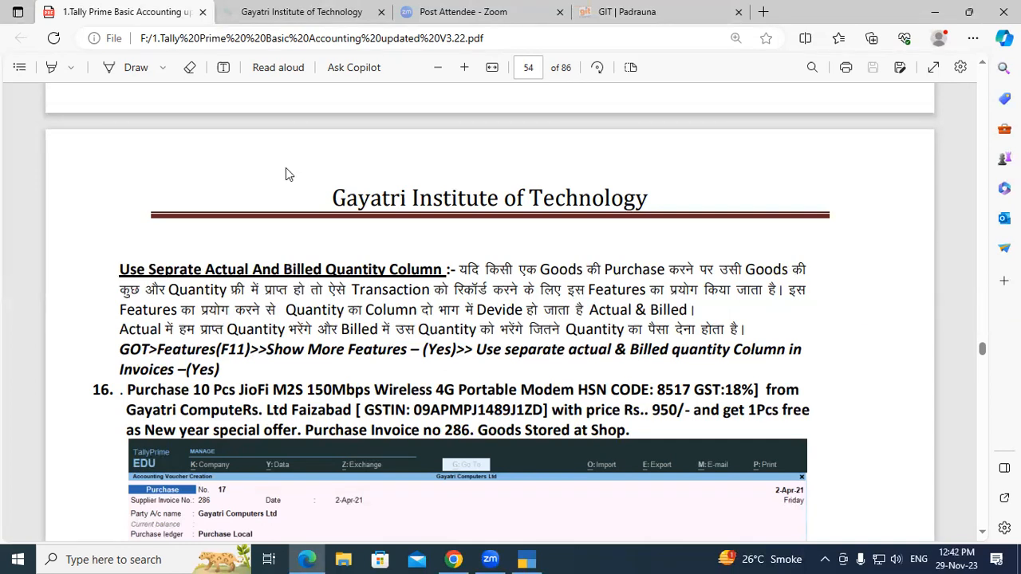
- Switch back to TallyPrime, set GST/e-Way Bill details to No, record bill reference 218 as New Ref, save the purchase and leave voucher entry
key("alt+Tab")
key("Down")
key("Return")
key("Return")
key("Return")
key("Return")
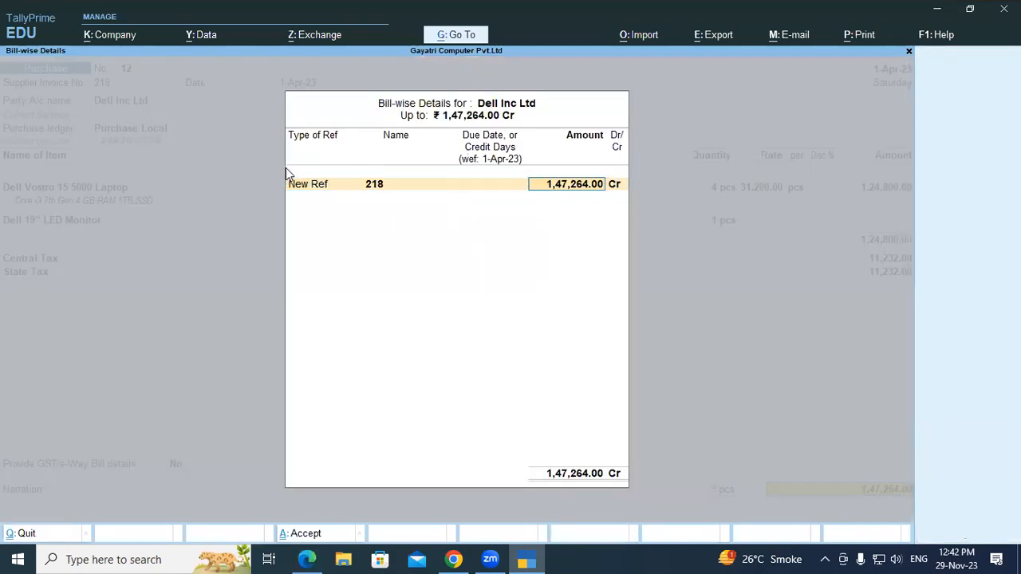
key("Return")
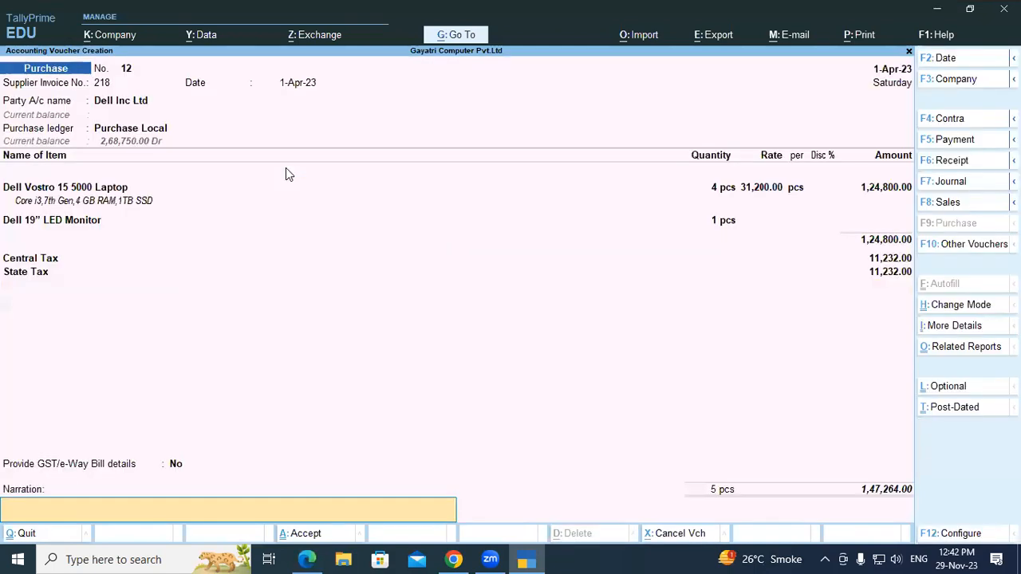
key("Return")
key("Escape")
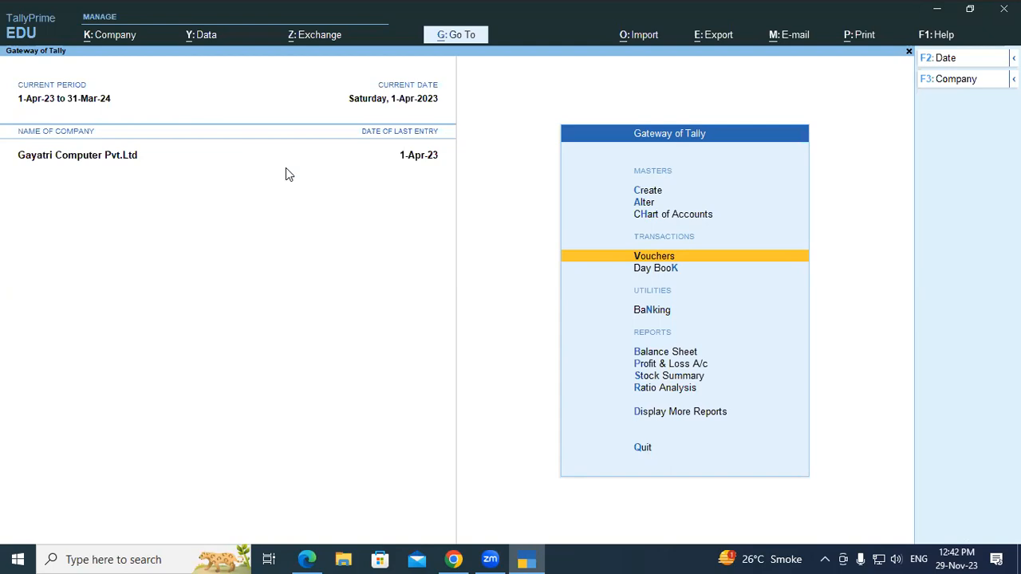
- Enable separate actual and billed quantity columns in invoices in the company features, save them, and open a purchase voucher
left_click(106, 36)
left_click(131, 245)
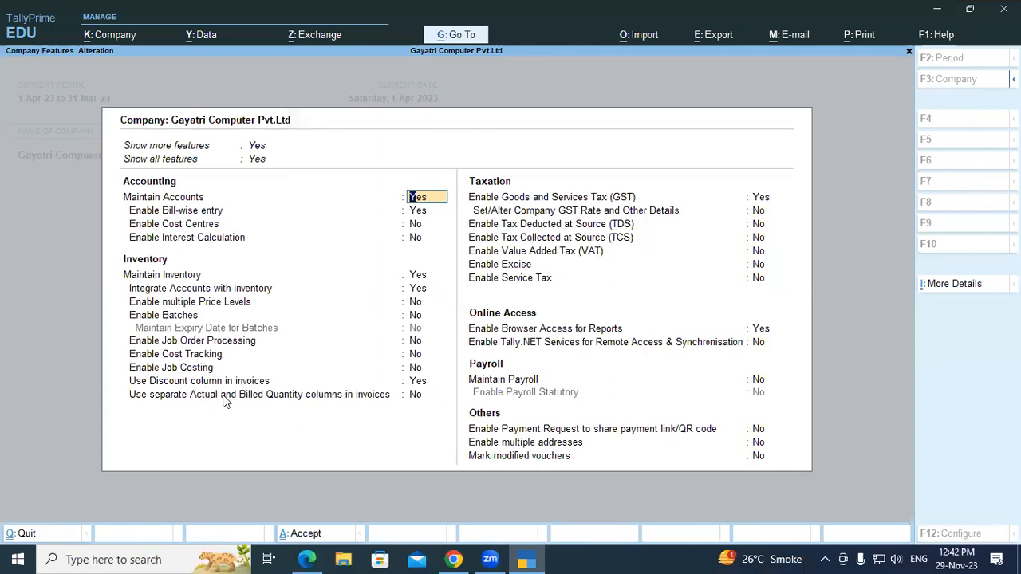
left_click(413, 395)
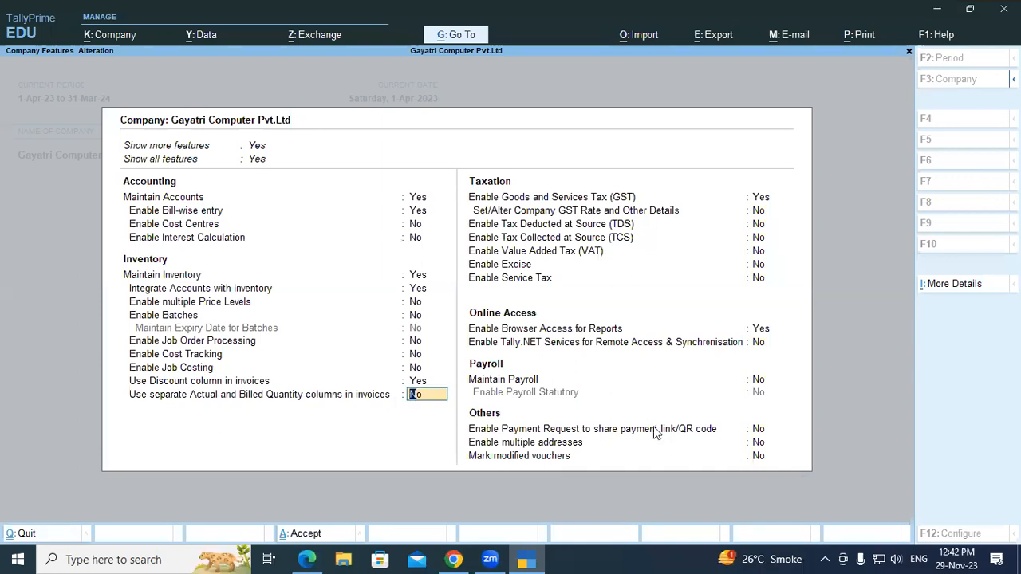
key("y")
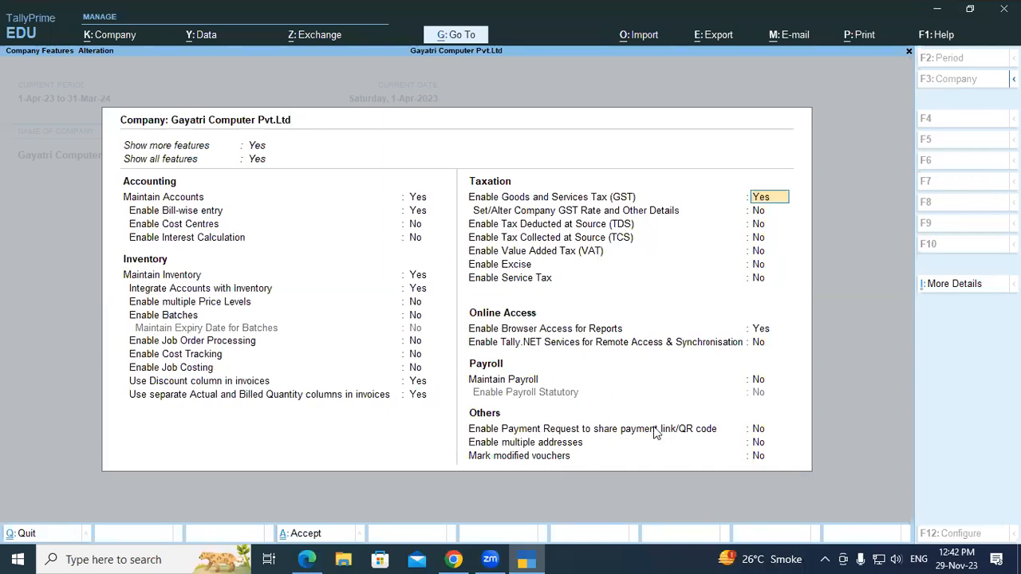
key("ctrl")
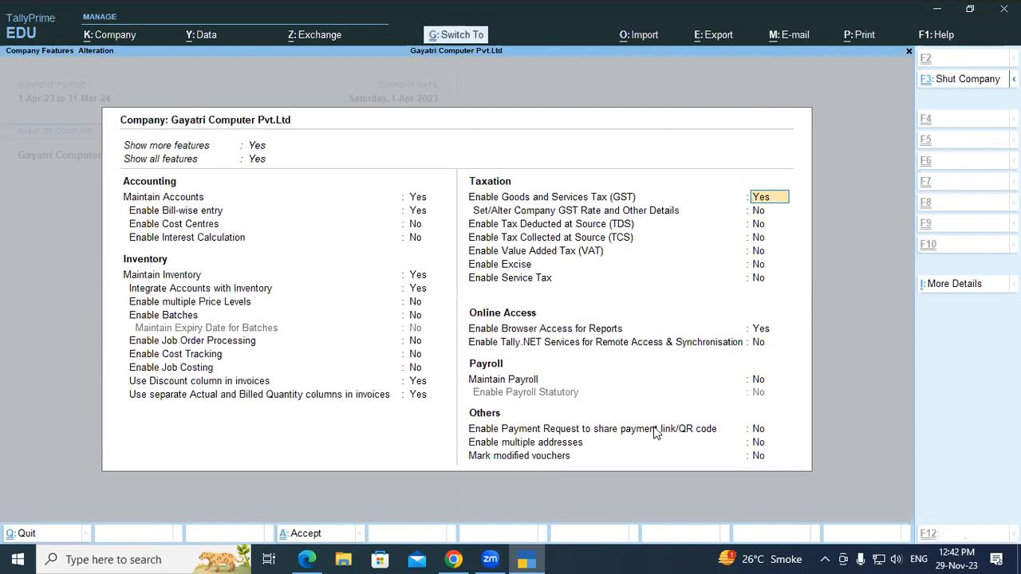
key("ctrl+a")
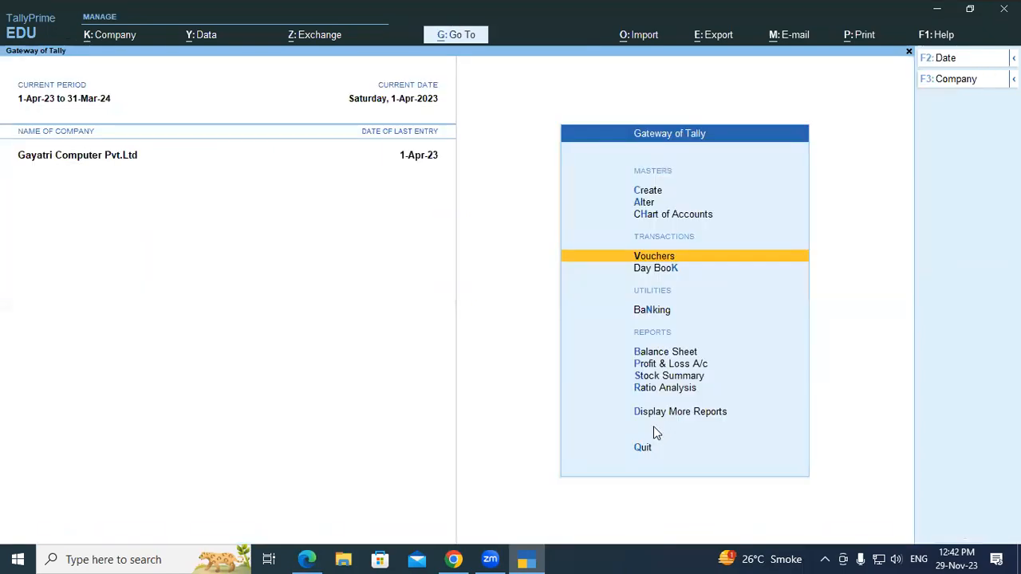
key("Return")
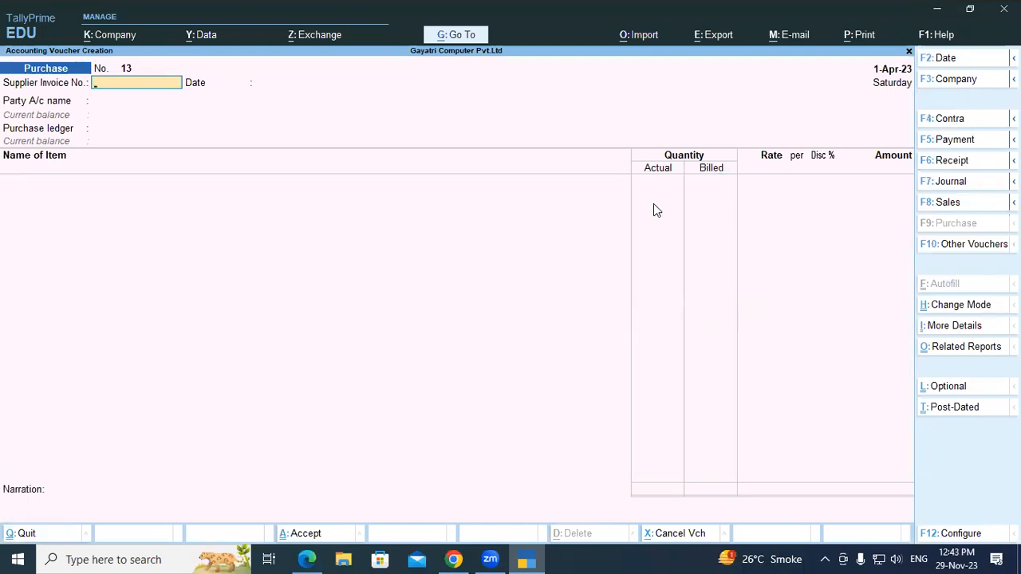
- Switch to the exercise PDF and examine exercise 16's item name, HSN code and GST rate
key("alt+Tab")
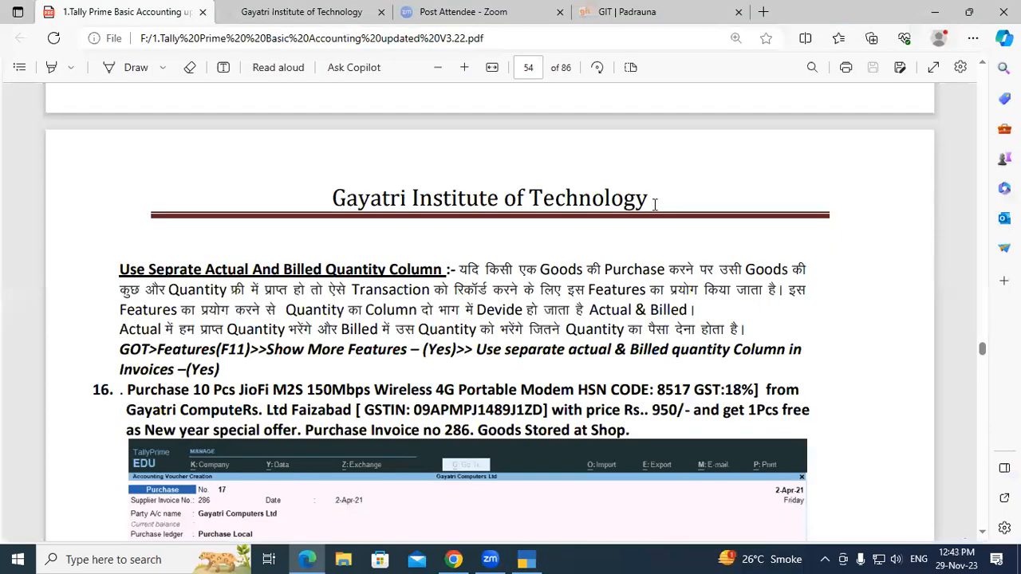
scroll(383, 374, "down", 1)
scroll(383, 407, "down", 1)
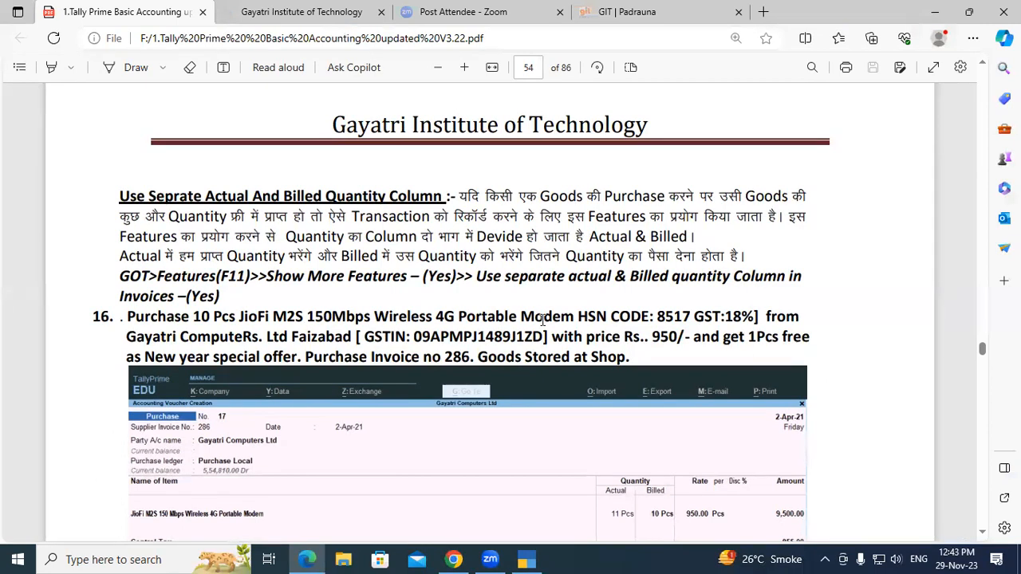
left_click_drag(572, 318, 457, 318)
left_click_drag(366, 313, 239, 317)
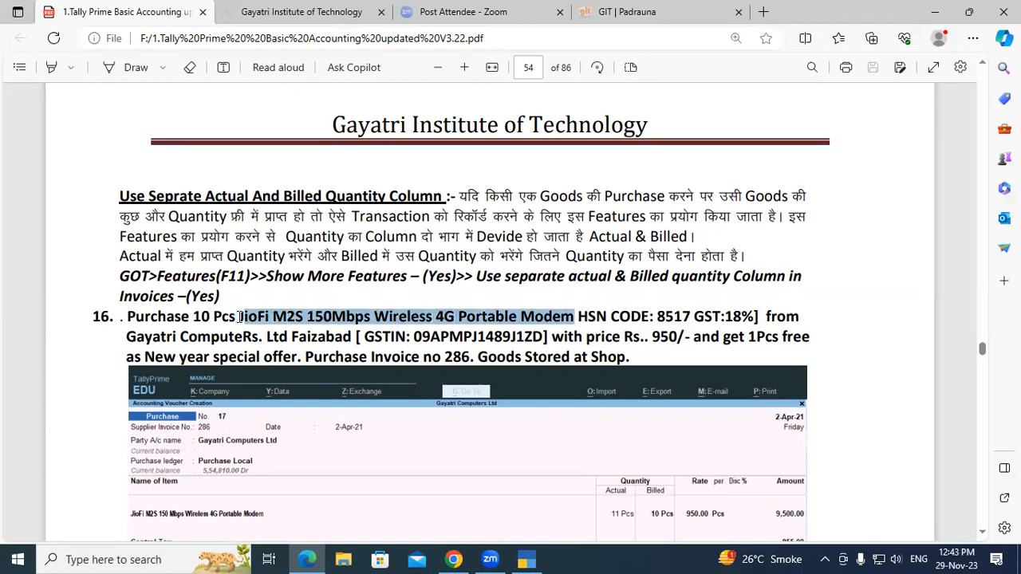
left_click(571, 343)
double_click(672, 315)
left_click(684, 316)
left_click_drag(727, 316, 742, 319)
left_click(741, 319)
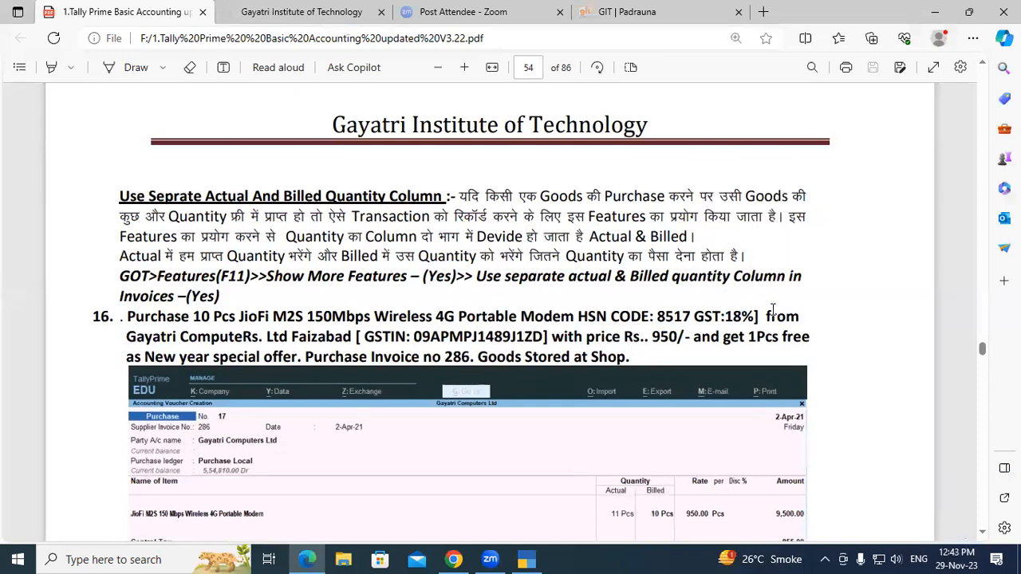
- Examine exercise 16's supplier, GSTIN, unit price, free piece offer, purchase invoice number and storage location
left_click_drag(123, 337, 264, 338)
left_click(264, 338)
double_click(295, 337)
left_click(367, 336)
left_click_drag(413, 336, 511, 337)
left_click(510, 337)
left_click_drag(652, 337, 810, 337)
left_click(681, 337)
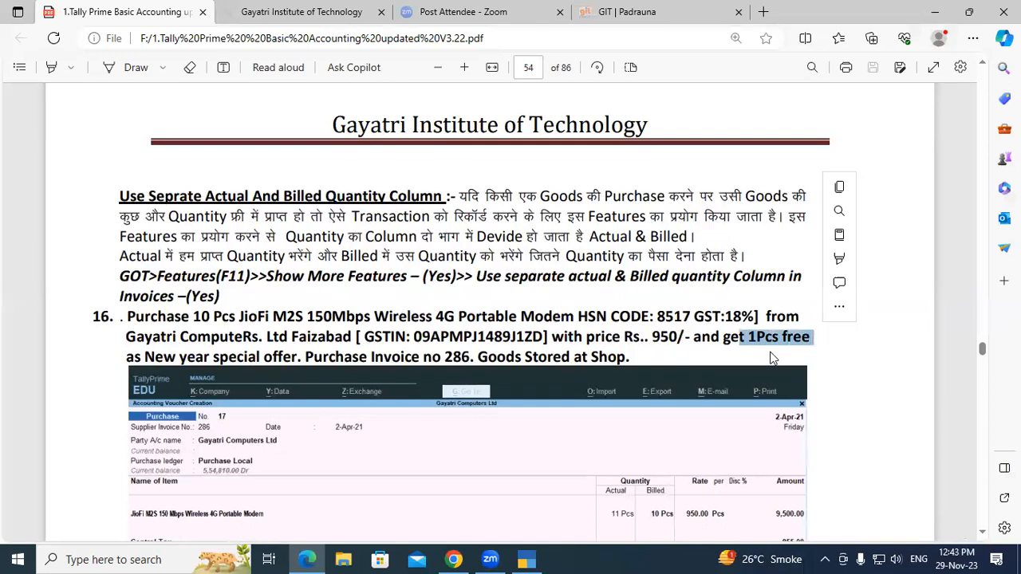
left_click(144, 358)
left_click_drag(144, 358, 287, 362)
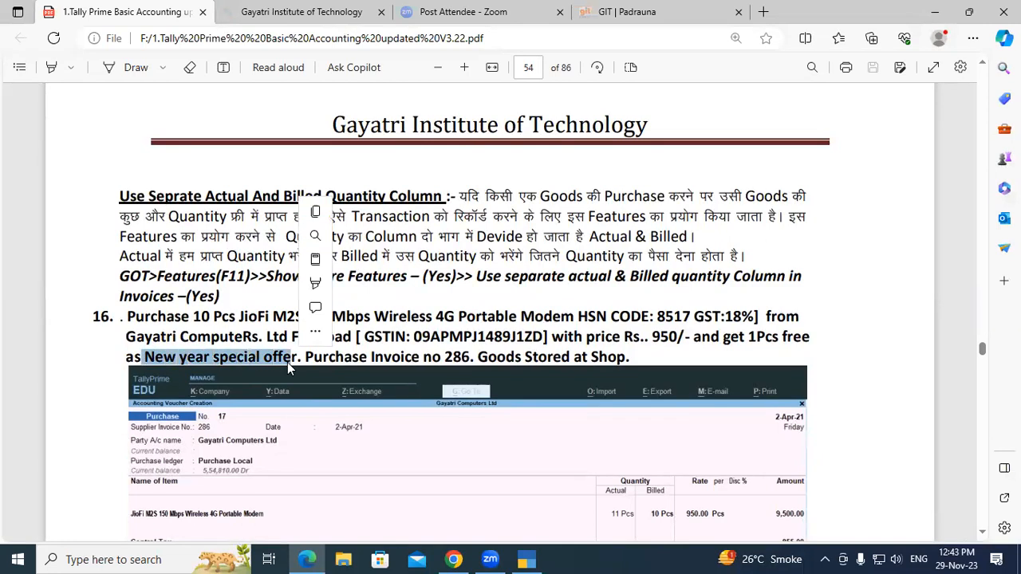
left_click(287, 362)
left_click_drag(443, 357, 462, 360)
left_click(462, 360)
left_click_drag(591, 358, 620, 359)
left_click(632, 359)
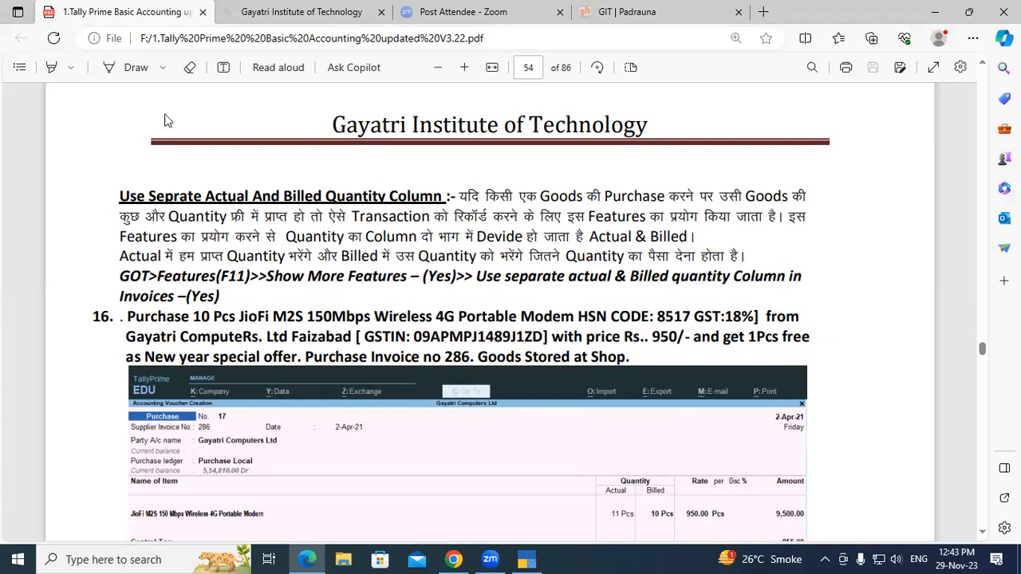
- Switch back to TallyPrime and enter supplier invoice number 286 with the default date
key("alt+Tab")
type("286")
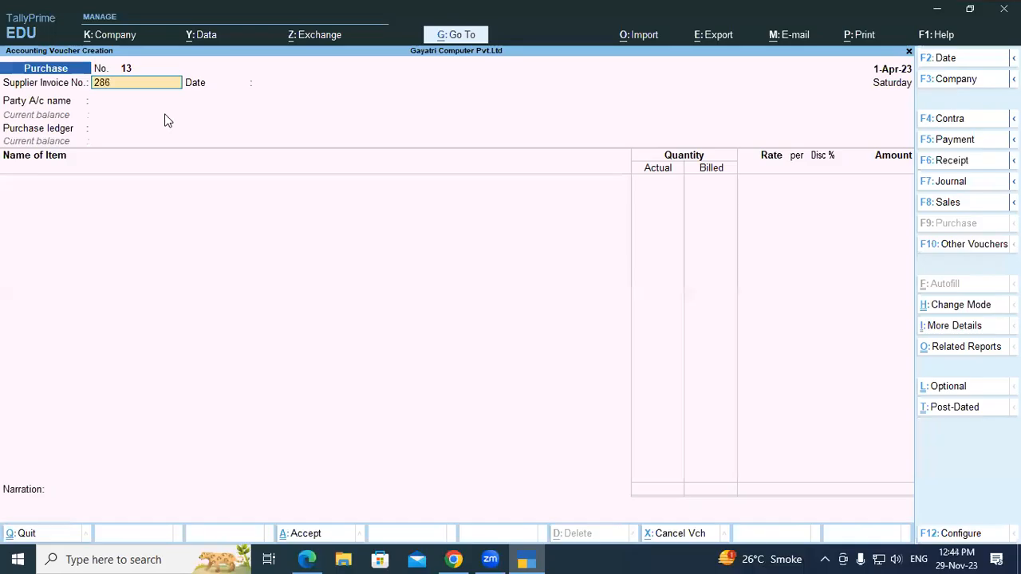
key("Return")
key("Return")
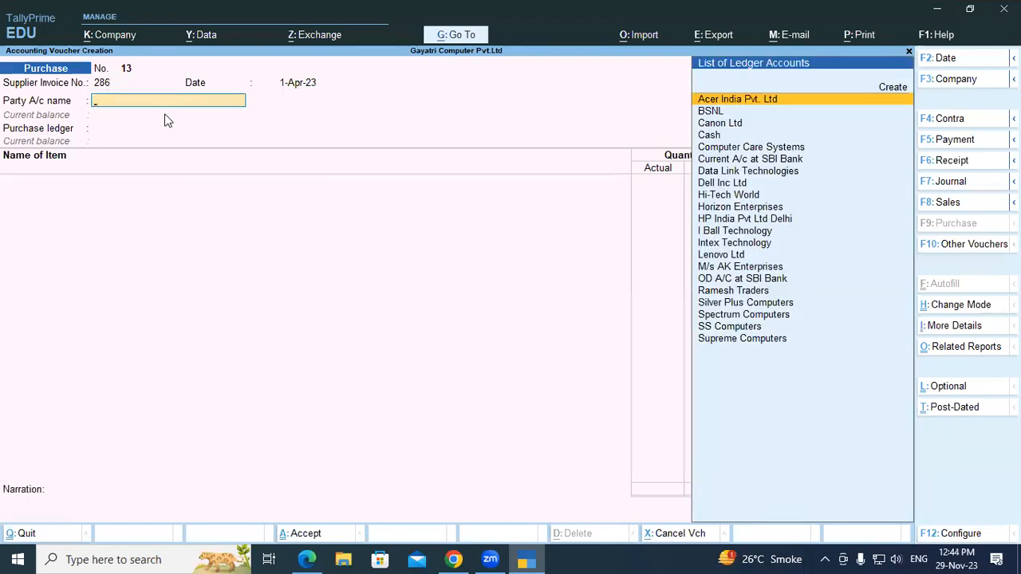
- Create a party ledger named Gayatri Computers under Sundry Creditors from the purchase voucher
key("alt+Tab")
key("alt+Tab")
type("G")
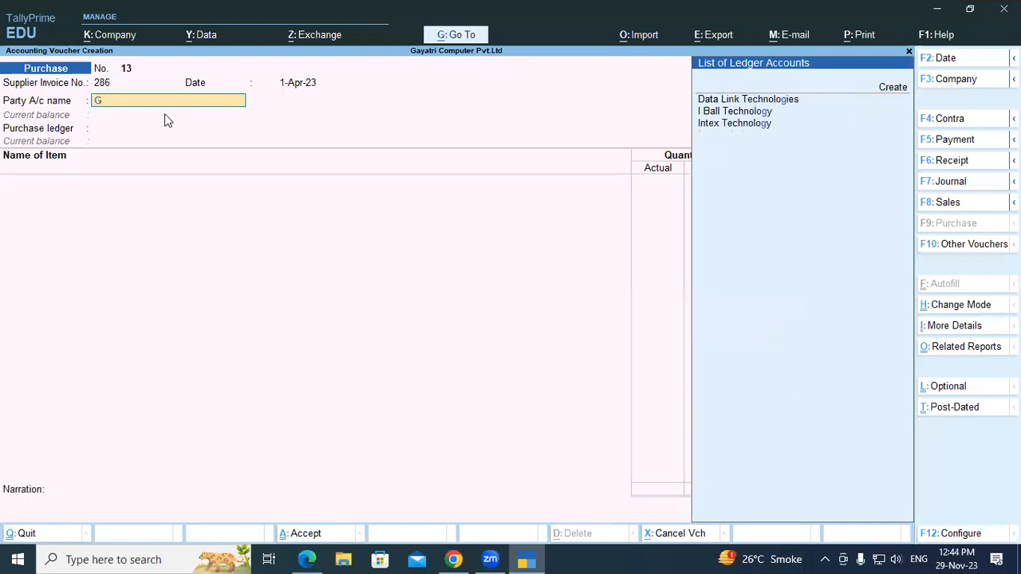
key("BackSpace")
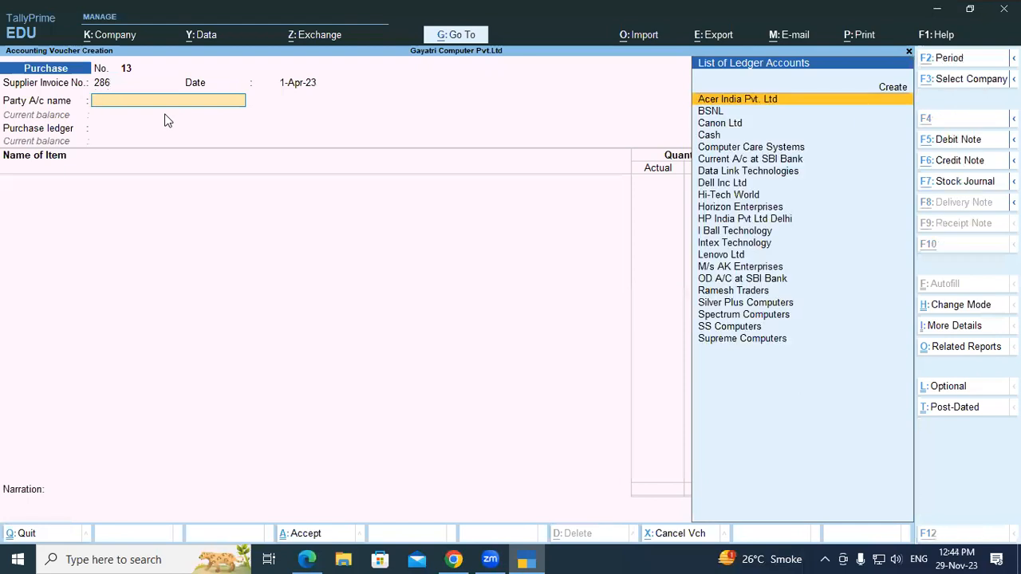
key("alt+c")
type("Ga")
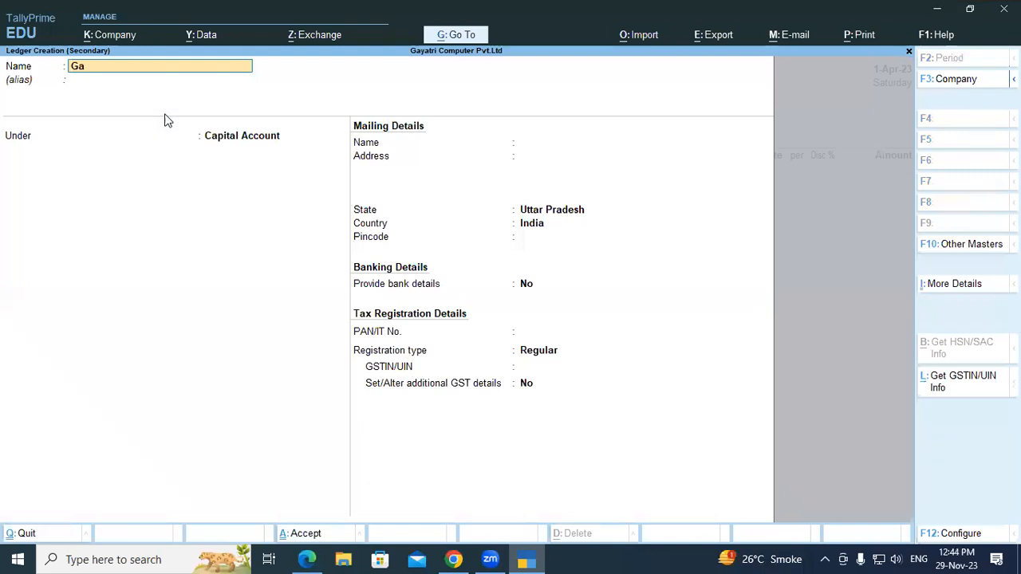
type("yatri Computers")
key("Return")
key("Return")
type("Sun")
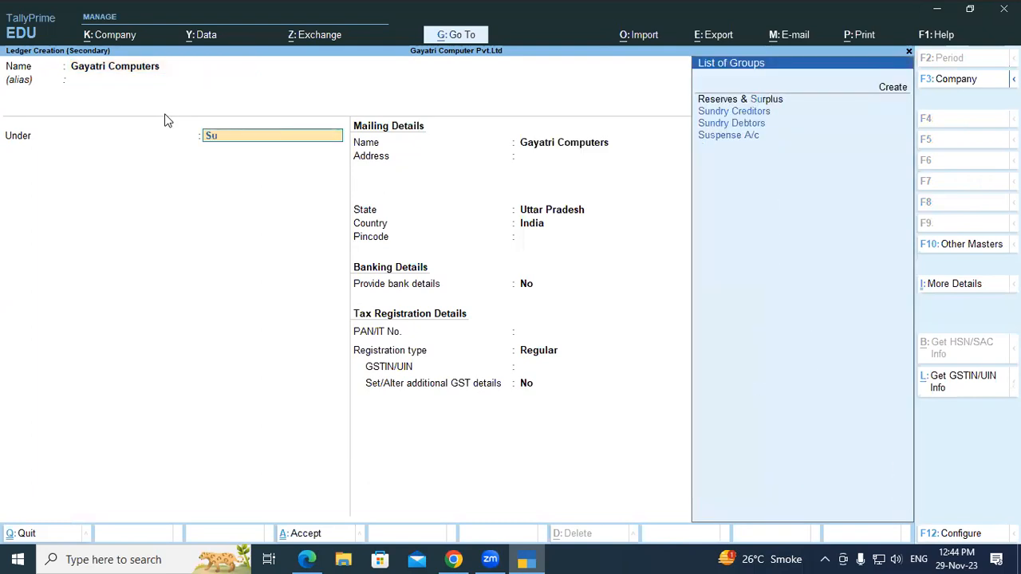
- Keep the ledger's bill-by-bill balances, enter Faizabad as the address and keep Uttar Pradesh, India as its state and country
key("Return")
key("Return")
key("Return")
key("Return")
key("Return")
type("Faizabad")
key("Return")
key("Return")
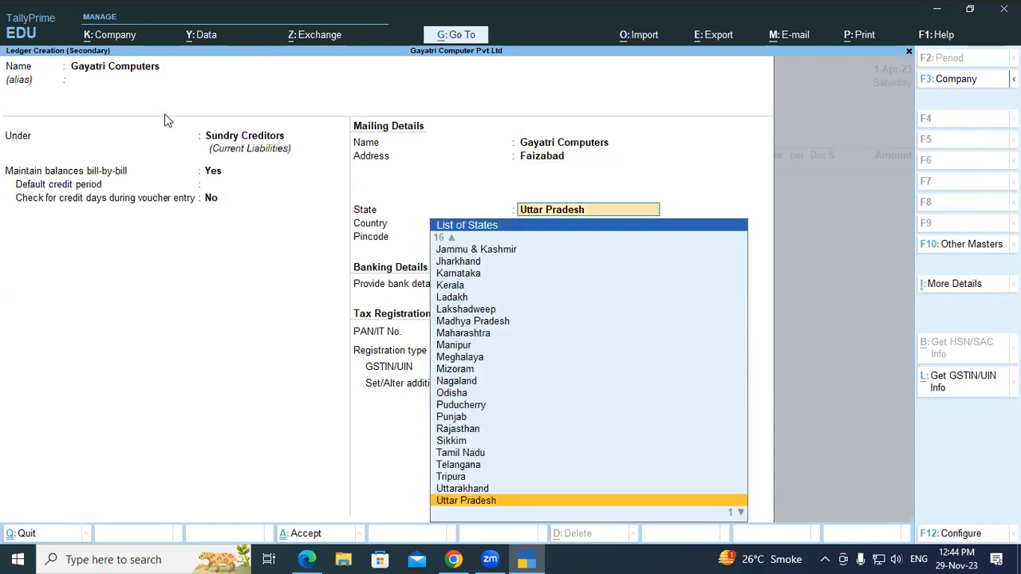
key("Return")
- Keep bank details at No and registration type Regular, copy the supplier's GSTIN from the exercise PDF into the ledger, and save it
key("Return")
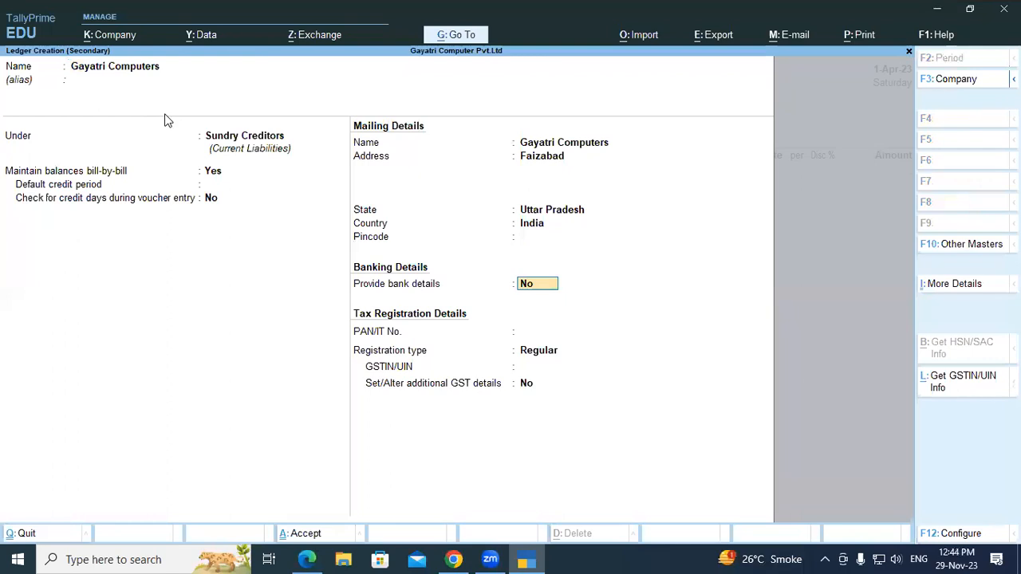
key("Return")
key("Return")
key("Return")
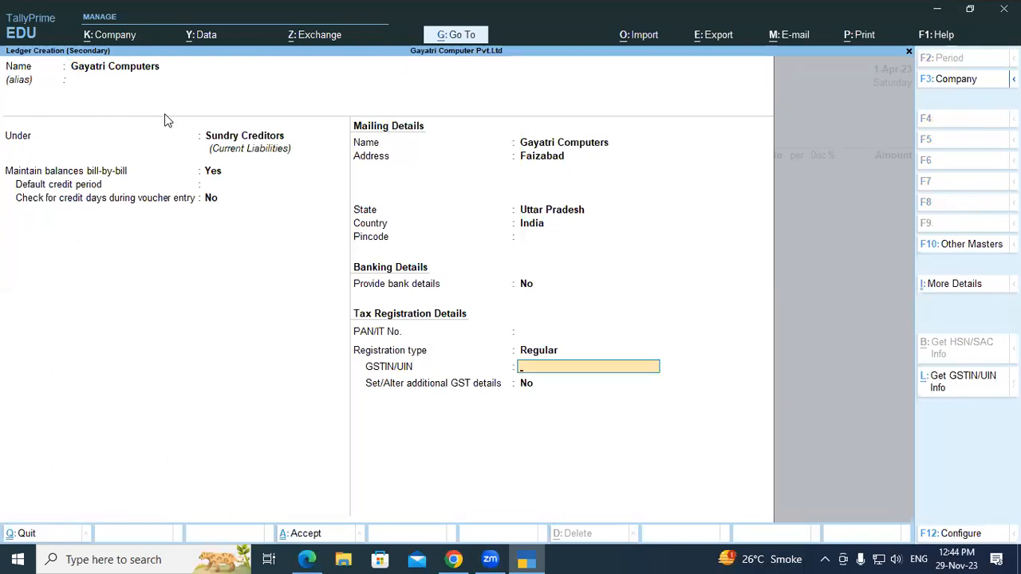
key("alt+Tab")
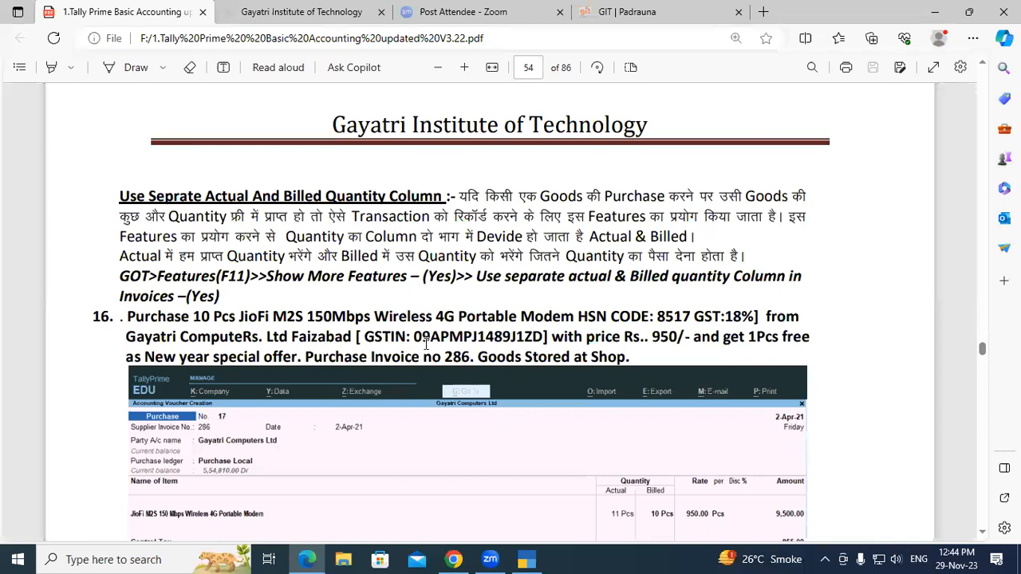
left_click_drag(414, 338, 542, 339)
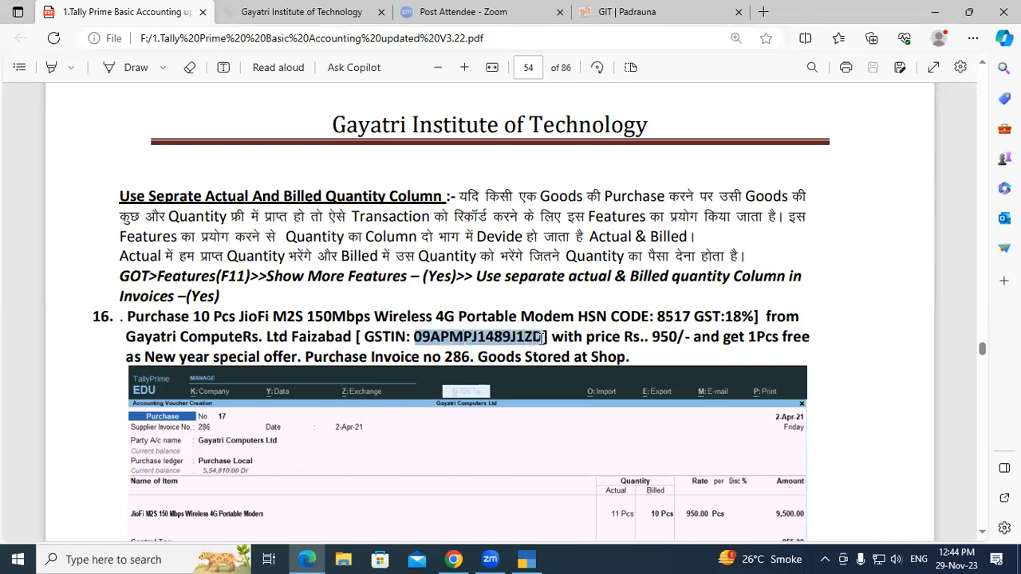
key("ctrl+c")
key("alt+Tab")
key("ctrl+v")
key("Return")
key("Return")
key("Return")
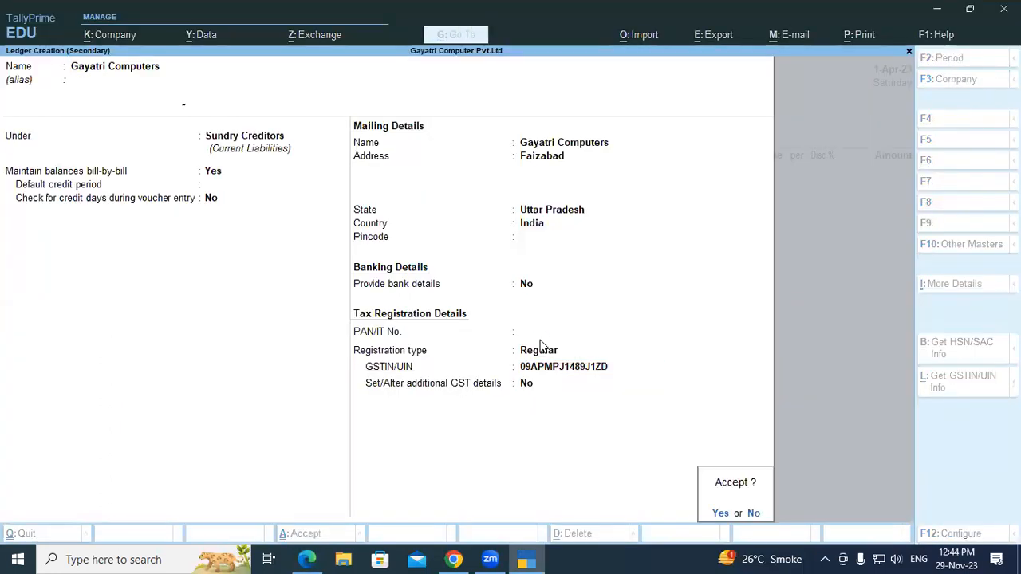
key("Return")
key("Return")
key("Return")
key("Return")
key("Return")
key("Return")
key("Return")
key("Return")
key("Return")
key("Return")
key("Return")
key("Return")
key("Return")
key("Return")
key("Return")
key("Return")
key("Return")
key("Return")
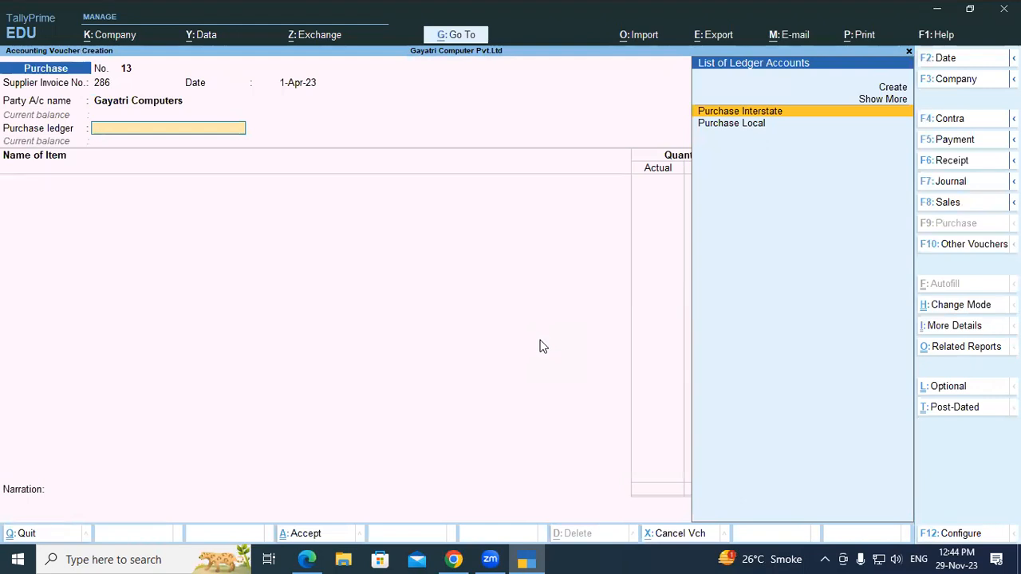
- Accept the supplier's default details for the voucher and select Purchase Local as the purchase ledger
key("Down")
key("Return")
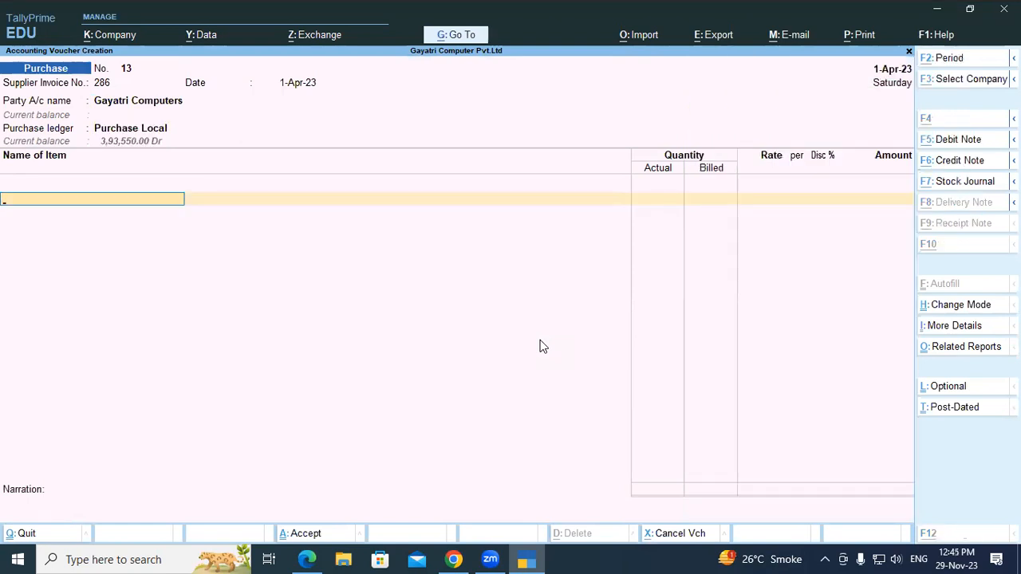
- Start a new stock item and name it JioFi M2S 150Mbps Wireless 4G Portable Modem, copied from the exercise PDF
key("alt+Tab")
key("alt+Tab")
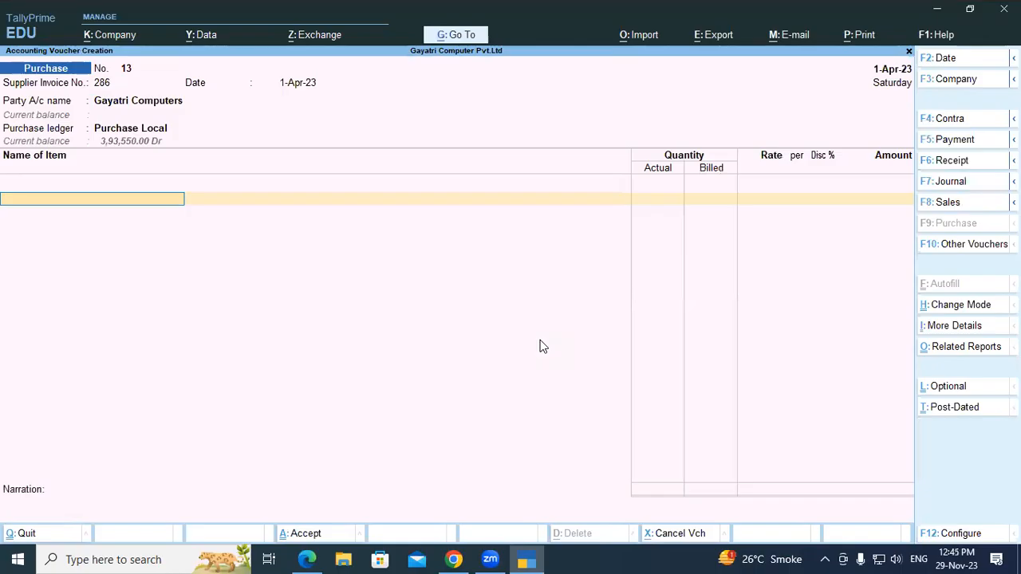
key("alt+c")
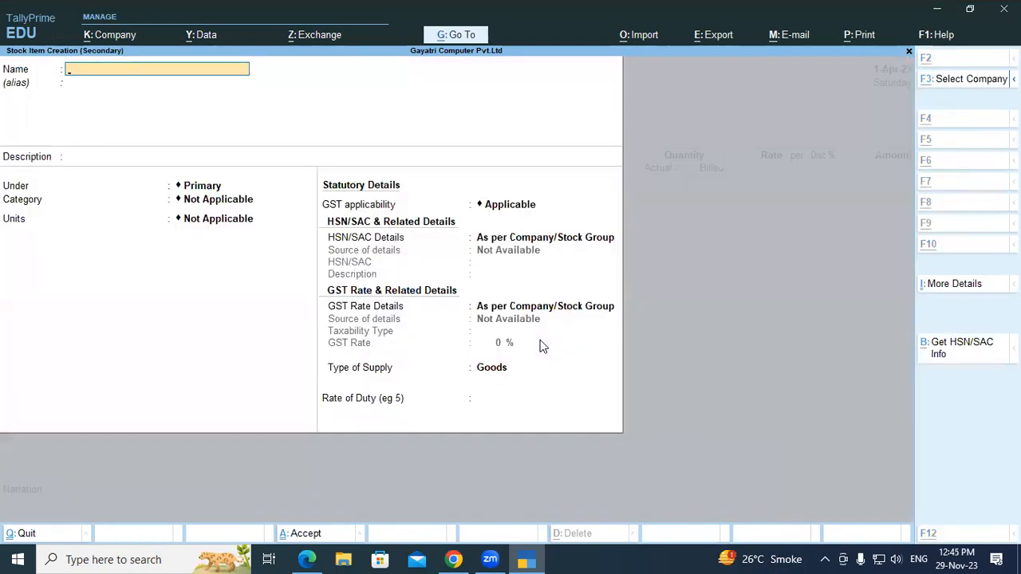
key("alt+Tab")
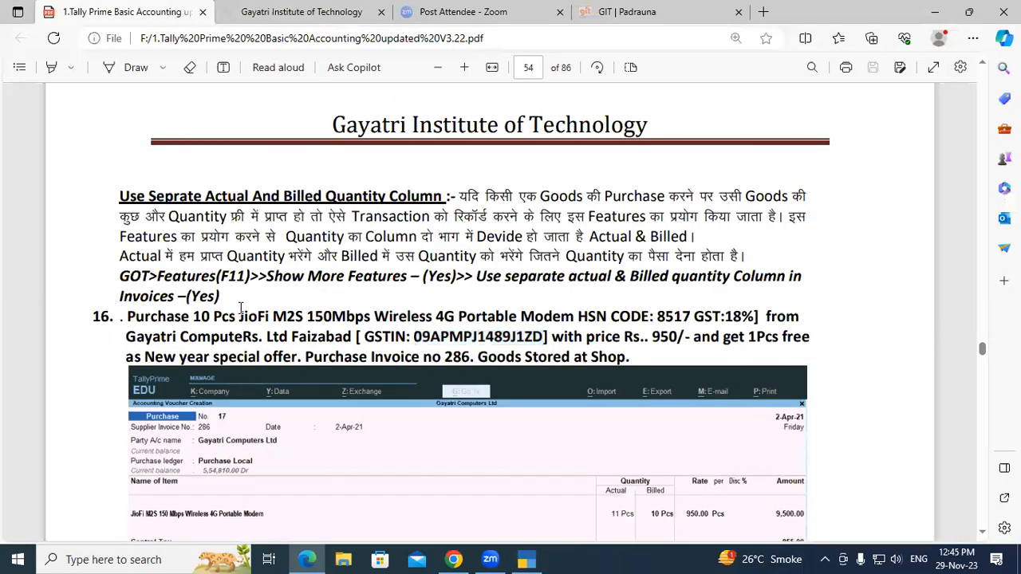
left_click_drag(238, 317, 571, 317)
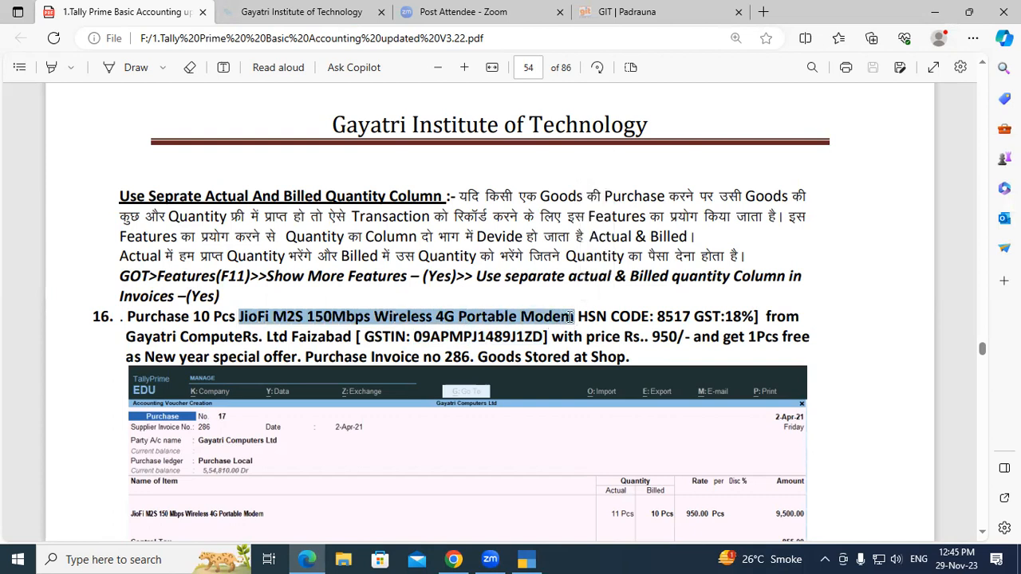
key("ctrl+c")
key("alt+Tab")
key("ctrl+v")
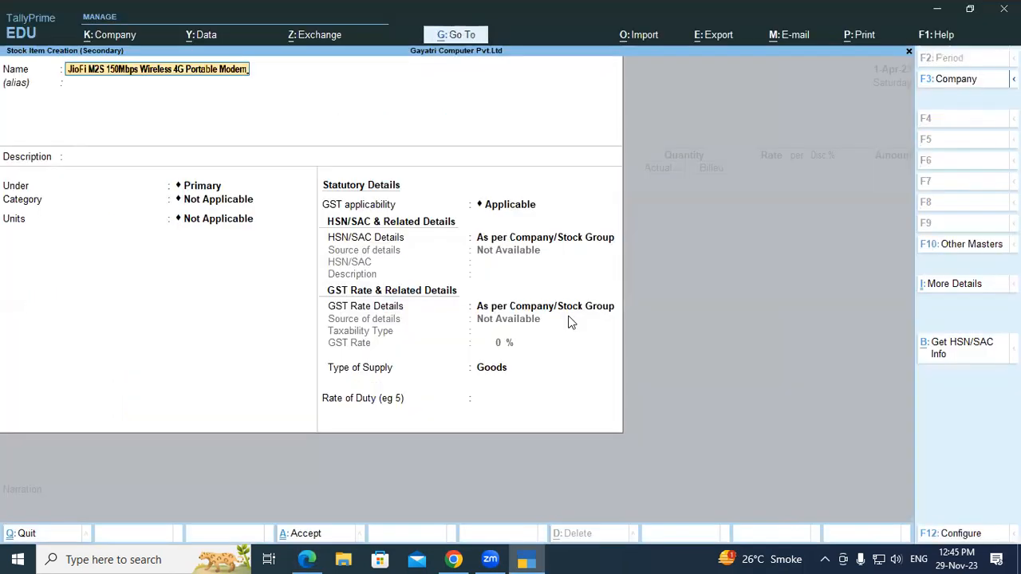
key("Return")
key("Return")
key("Return")
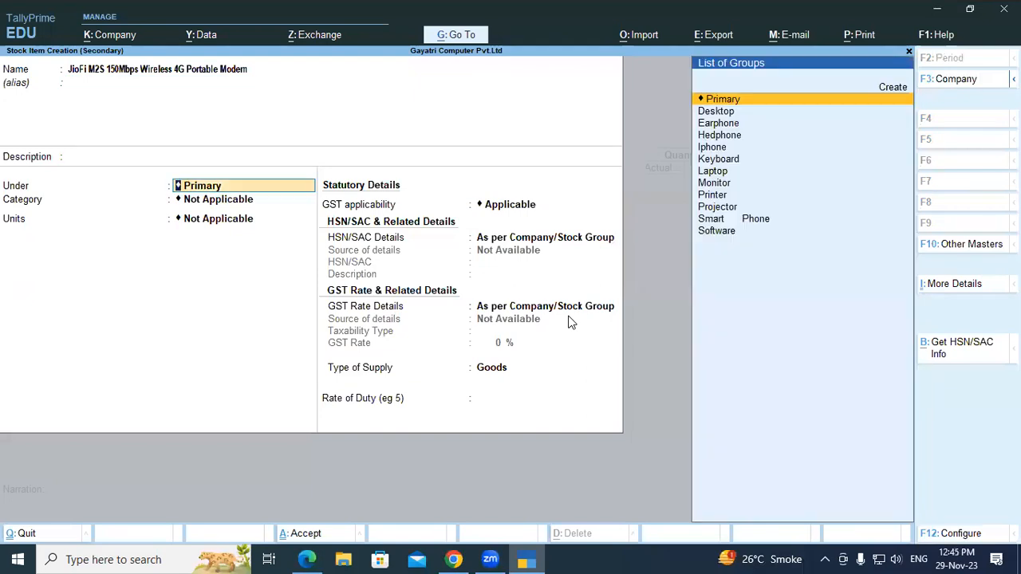
- Create a new stock group named Modem under Primary, leaving the adding of item quantities at No
key("alt+c")
type("M")
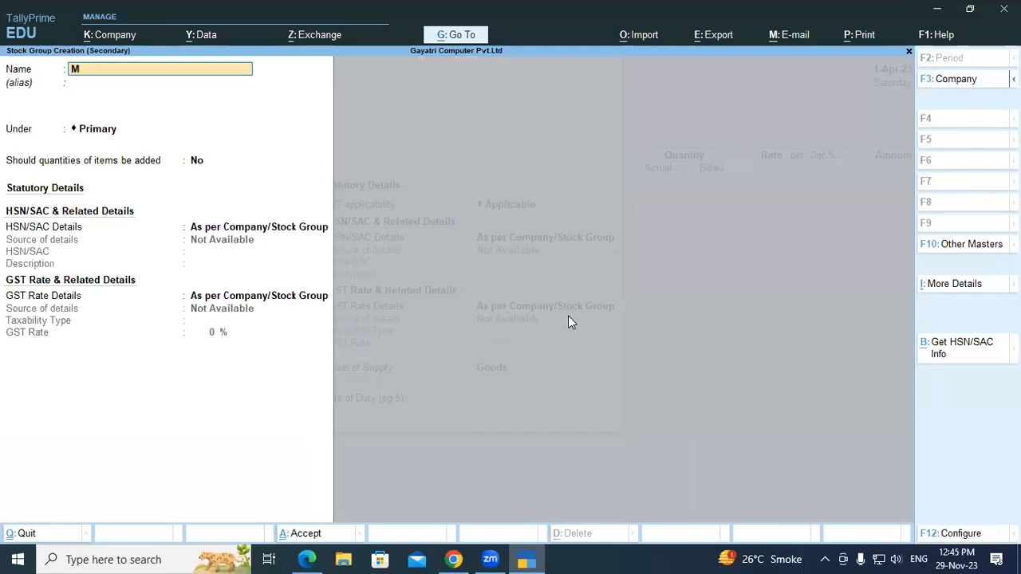
type("odem")
key("Return")
key("Return")
key("Return")
key("Return")
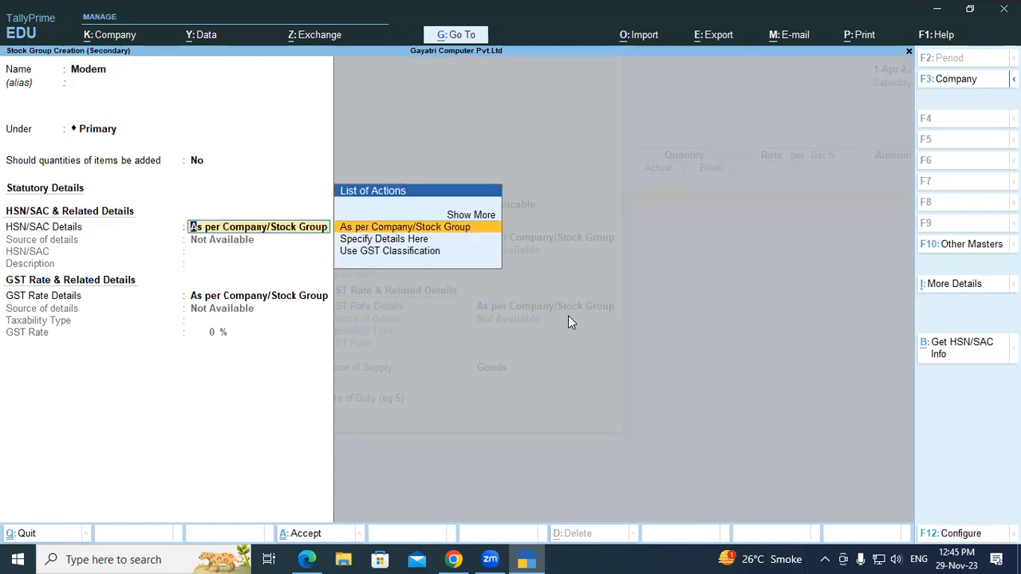
- Specify the Modem group's HSN/SAC details with code 8517 from the exercise PDF and the description Modem
key("Down")
key("Return")
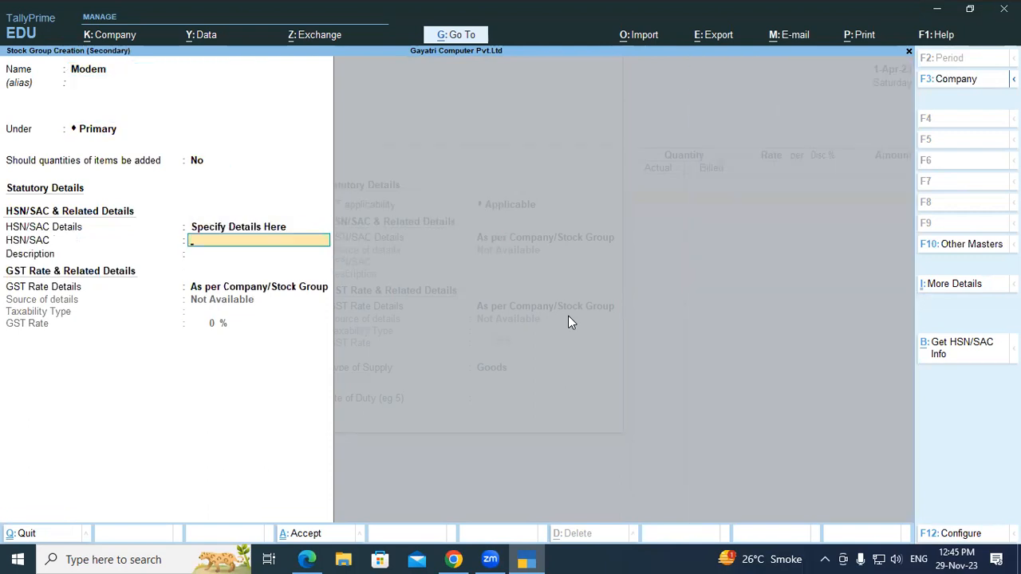
key("alt+Tab")
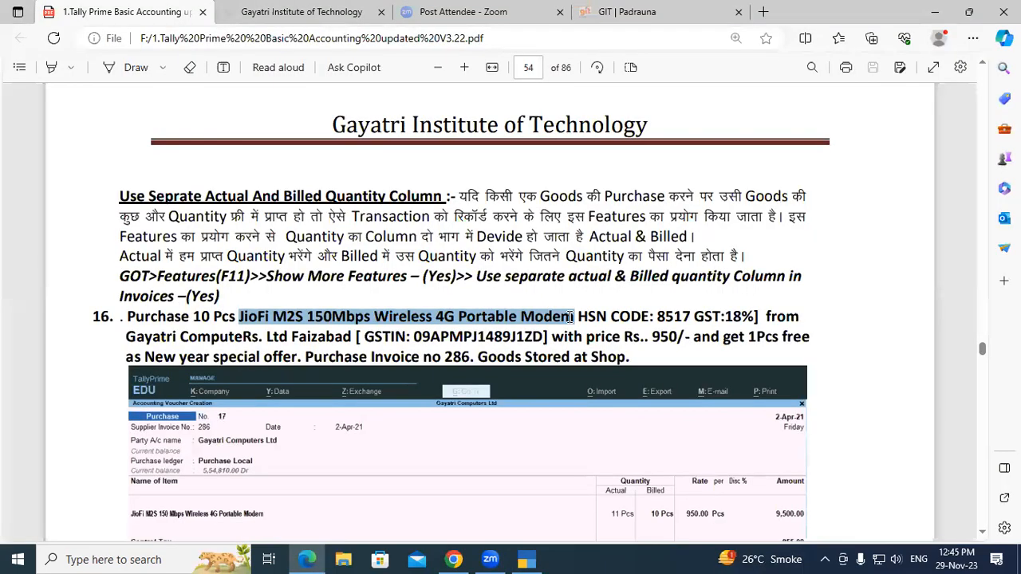
key("alt+Tab")
type("8517")
key("Return")
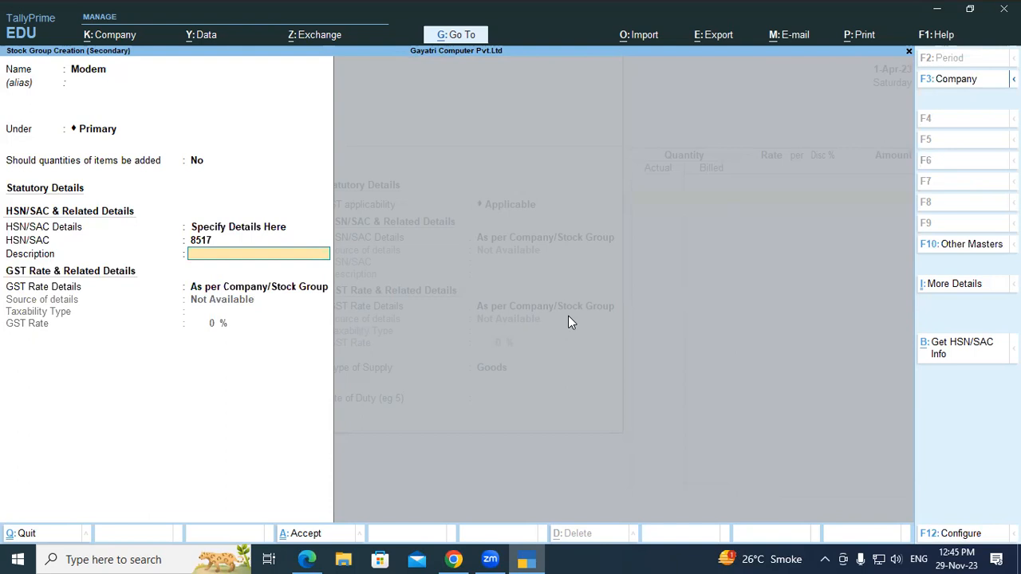
type("Modem")
key("Return")
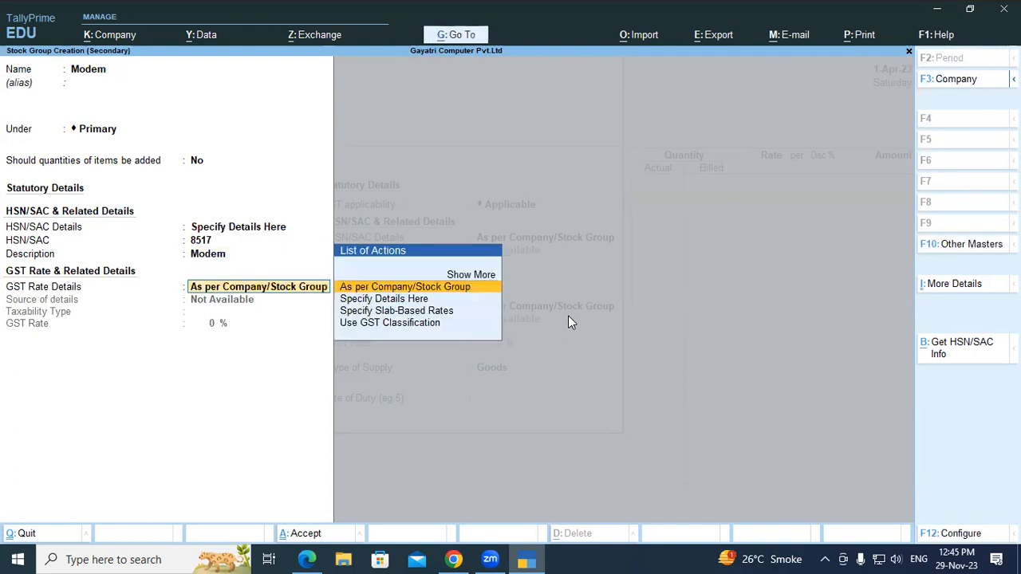
- Specify the Modem group's GST rate details as Taxable at 18%, per the exercise PDF, and save the group
key("Down")
key("Return")
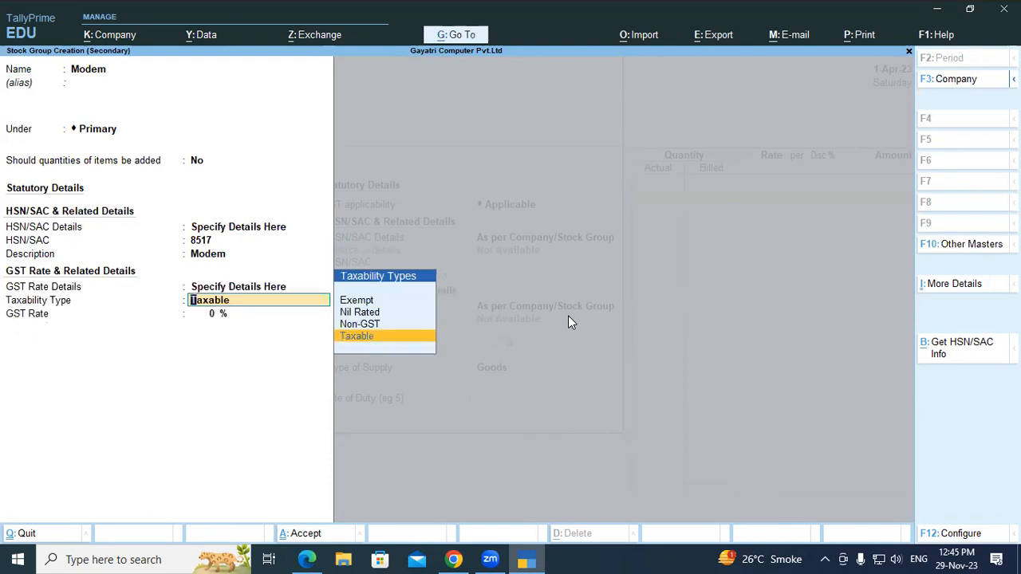
key("Return")
key("alt+Tab")
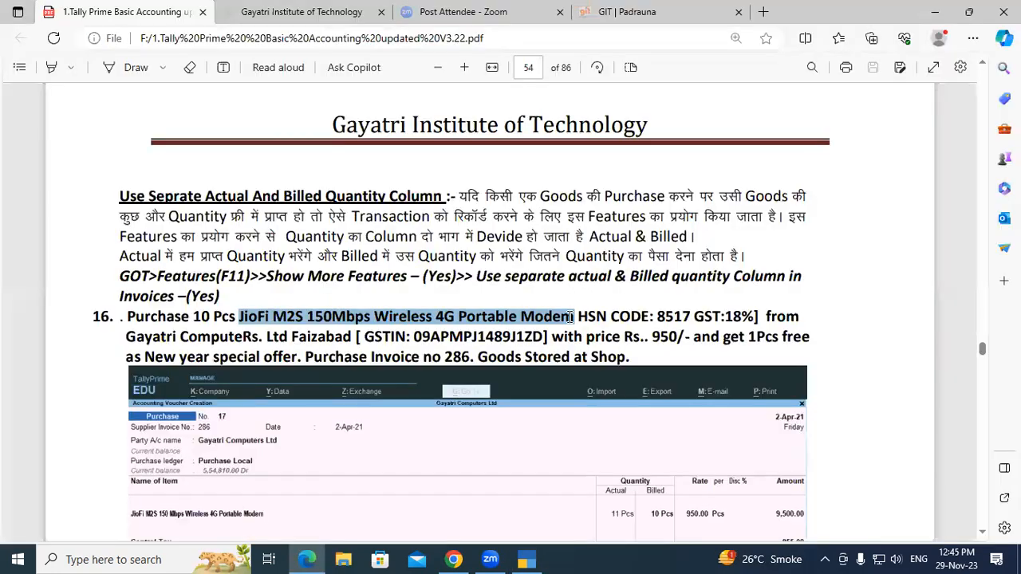
key("alt+Tab")
type("18")
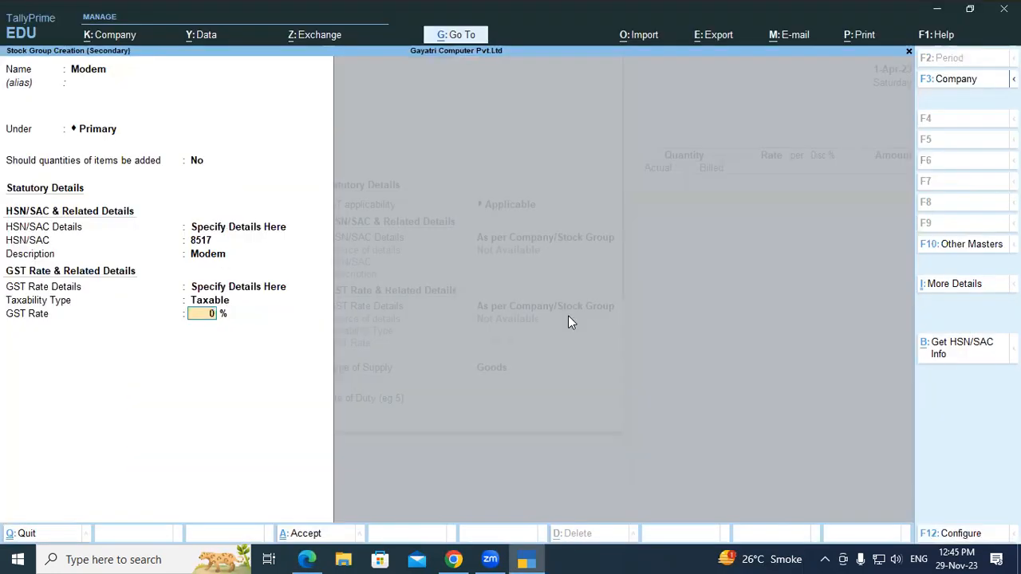
key("Return")
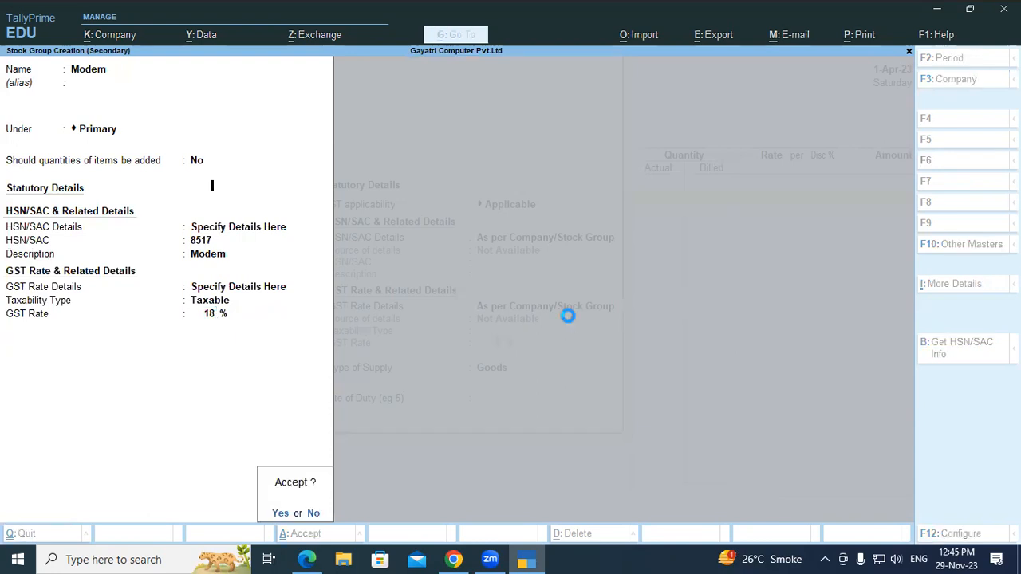
key("Return")
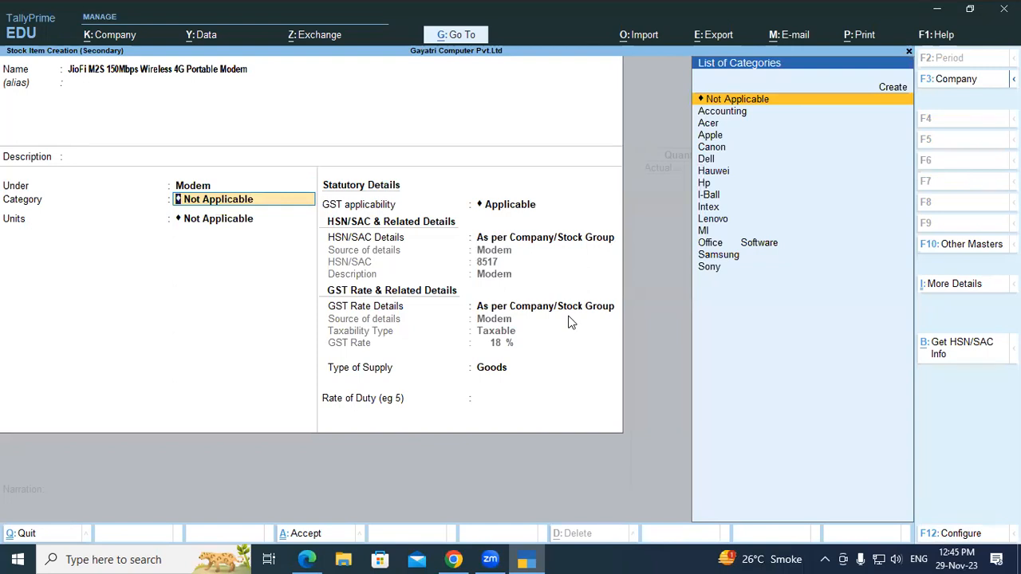
- Keep the stock item's category Not Applicable, set its units to pcs, accept the remaining defaults and save the item
key("Return")
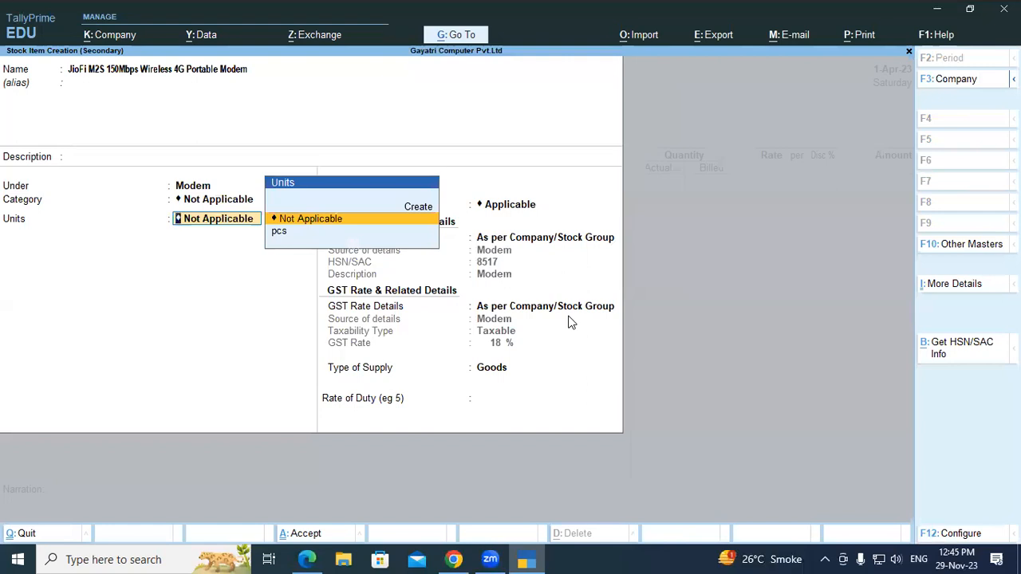
key("Down")
key("Return")
key("Return")
key("Return")
key("Return")
key("Return")
key("Return")
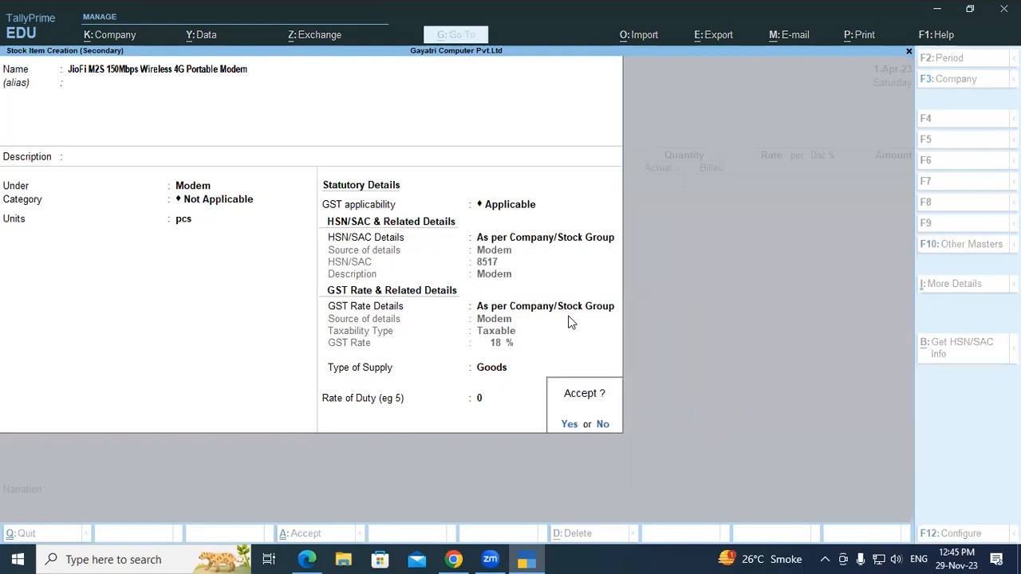
key("Return")
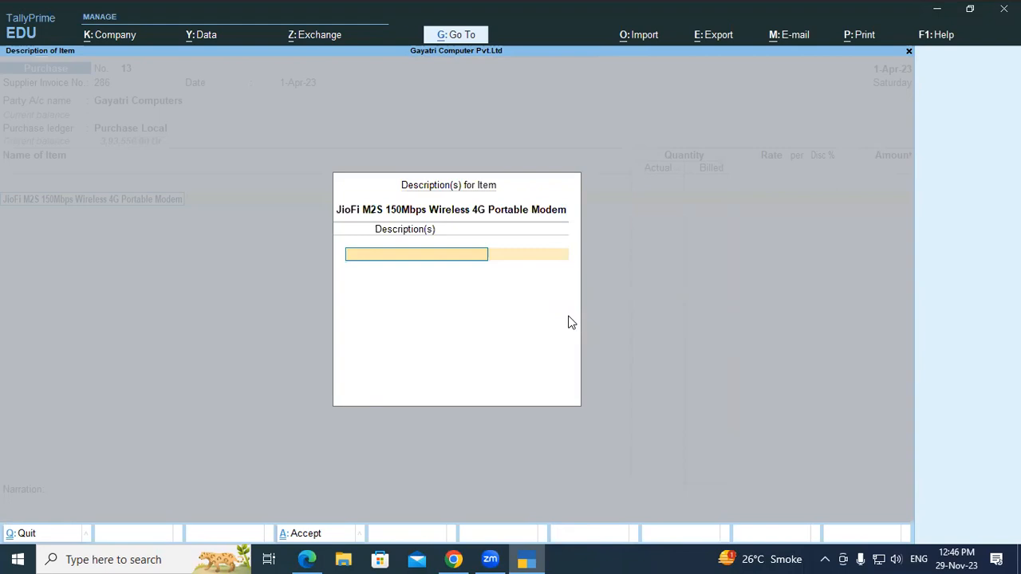
- Leave the modem's item description blank and allocate it to the Shop location, as stated in the exercise PDF
key("Return")
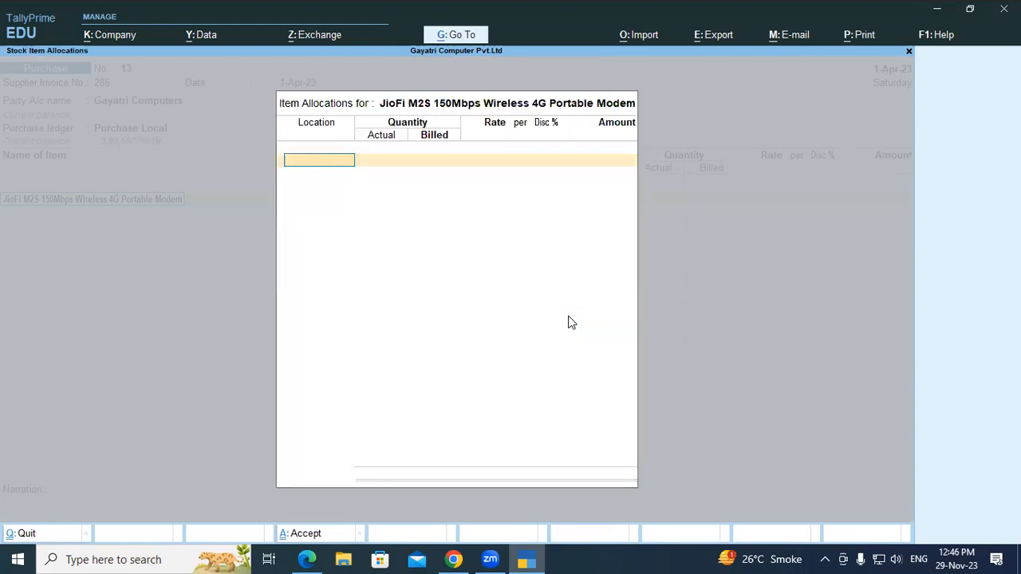
key("alt+Tab")
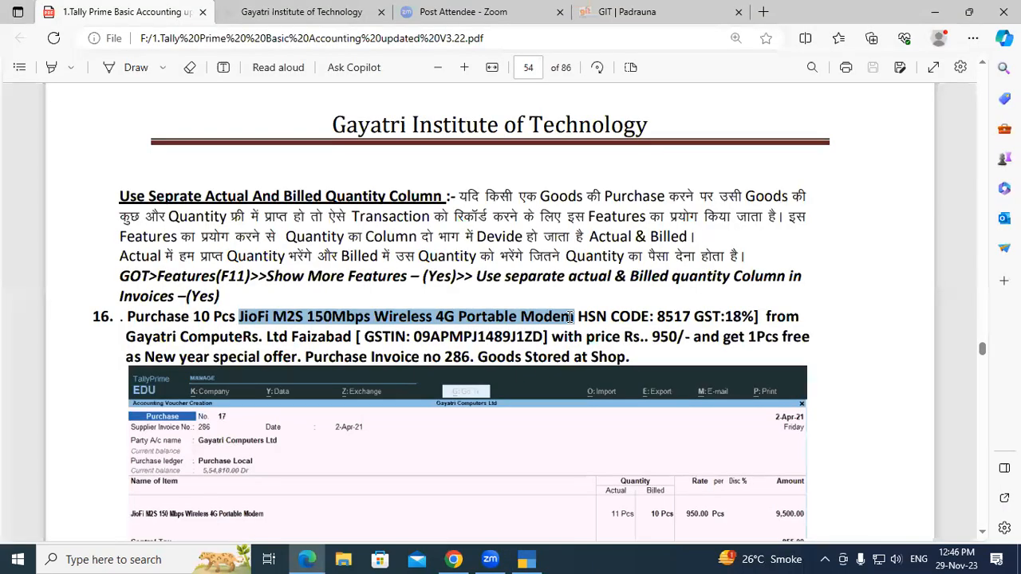
key("alt+Tab")
key("Down")
key("Down")
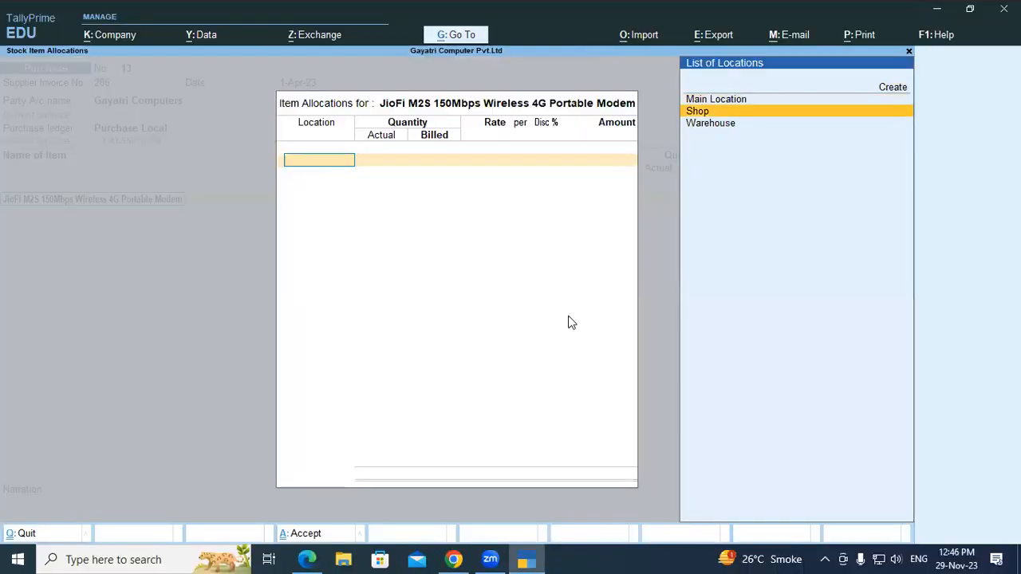
key("Return")
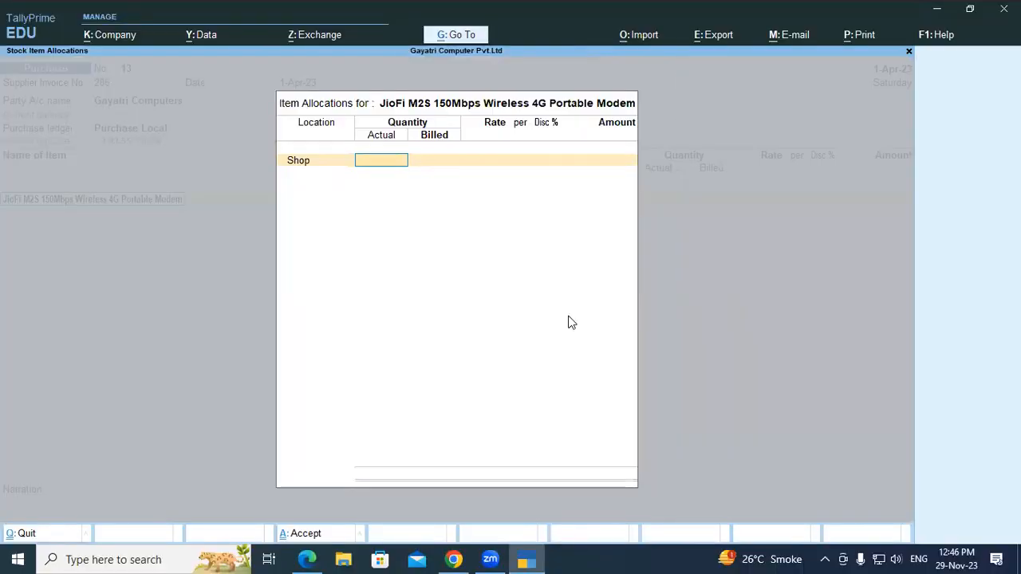
- Check the quantities in exercise 16, then enter 11 pcs as the modem's actual quantity and 10 pcs as billed
key("alt+Tab")
left_click_drag(194, 317, 209, 318)
left_click(207, 317)
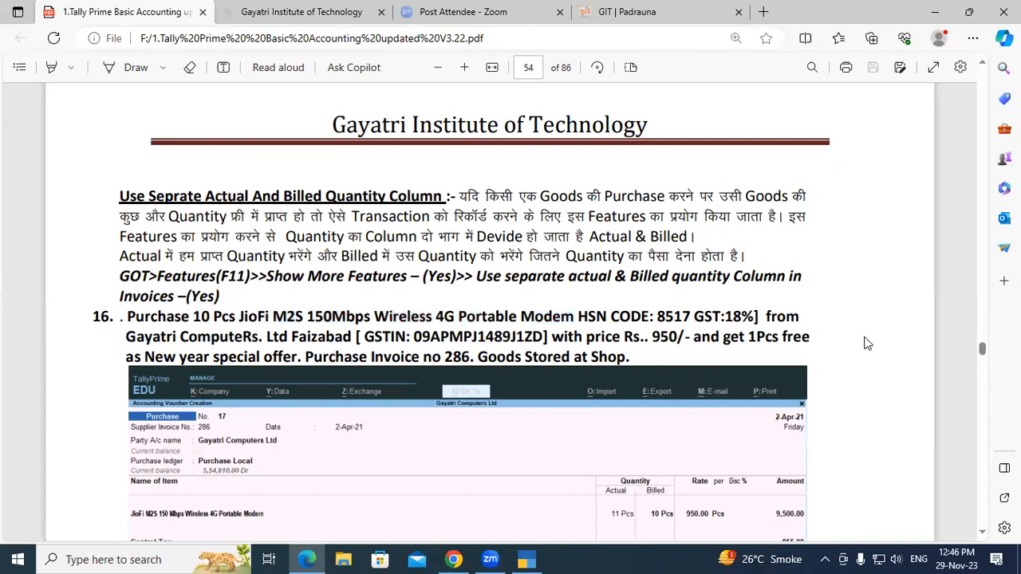
key("alt+Tab")
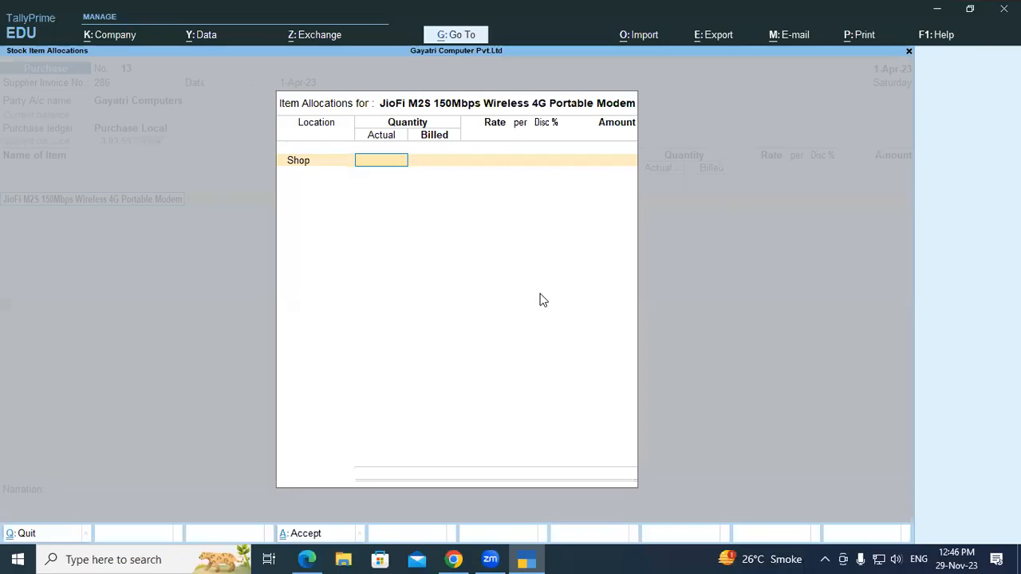
type("11")
key("Return")
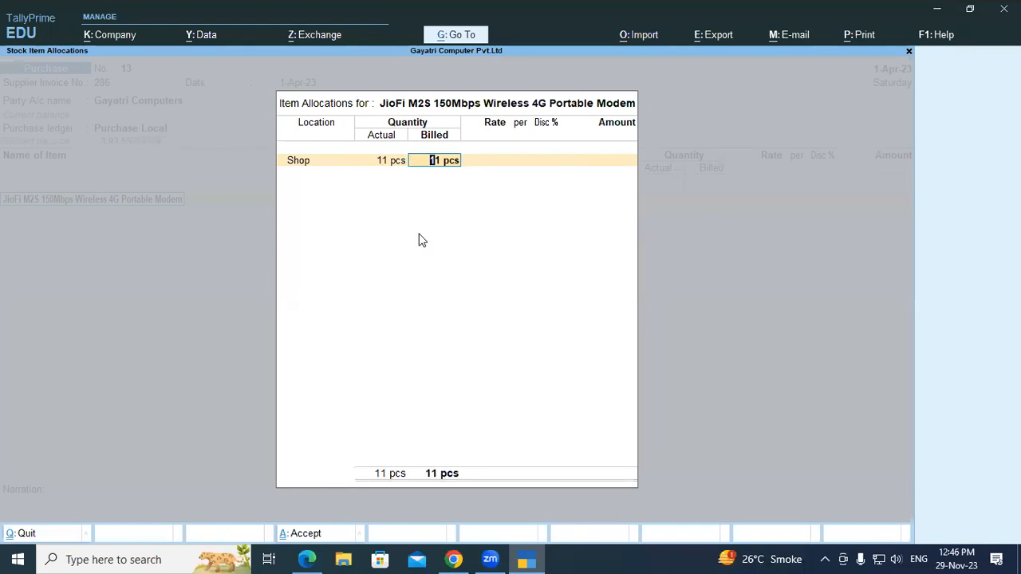
type("10")
key("Return")
- Set the modem's rate to 950 per pcs from the exercise PDF and accept the item allocation into the voucher
key("alt+Tab")
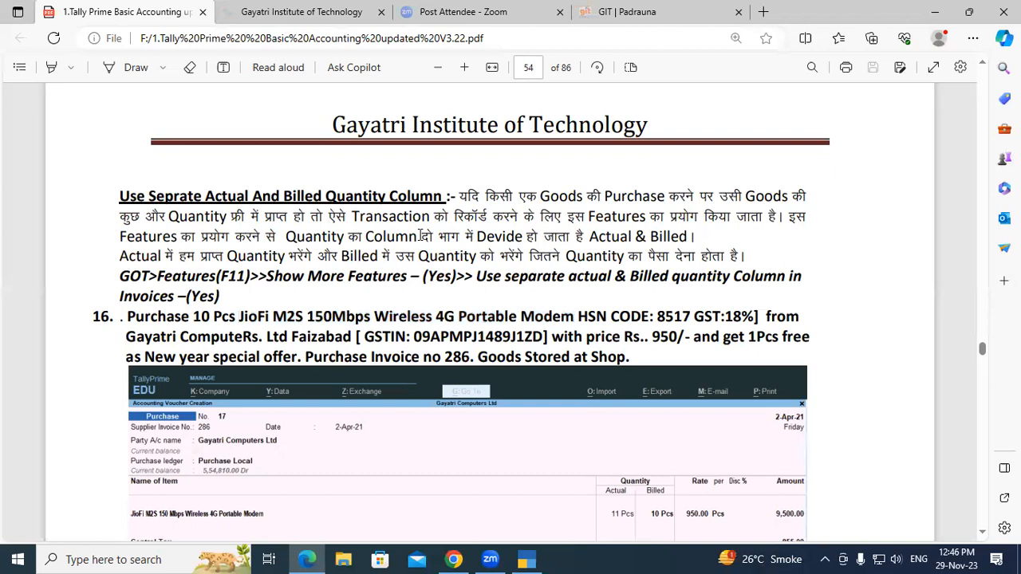
key("alt+Tab")
type("950")
key("Return")
key("Return")
key("Return")
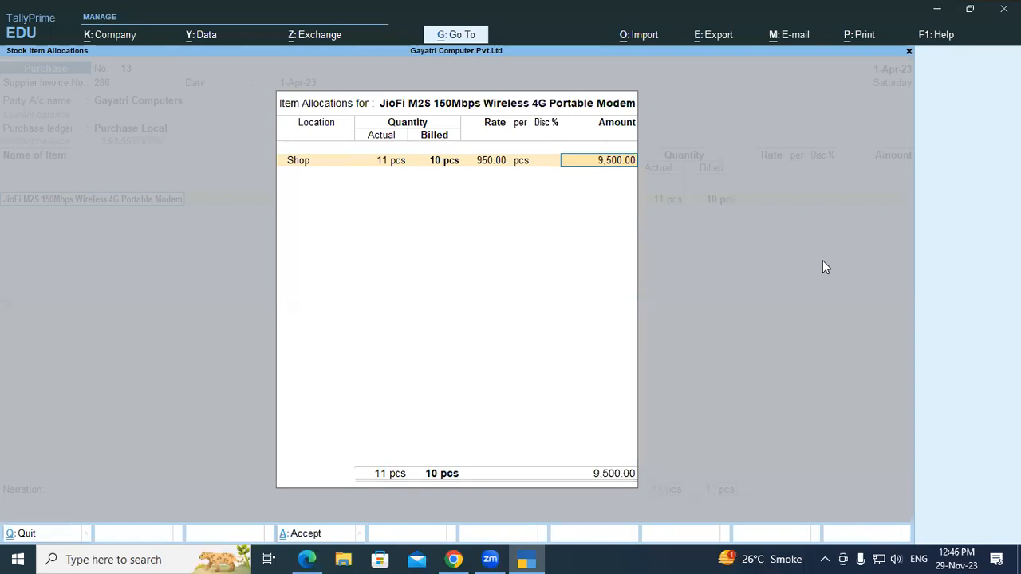
key("Return")
key("Return")
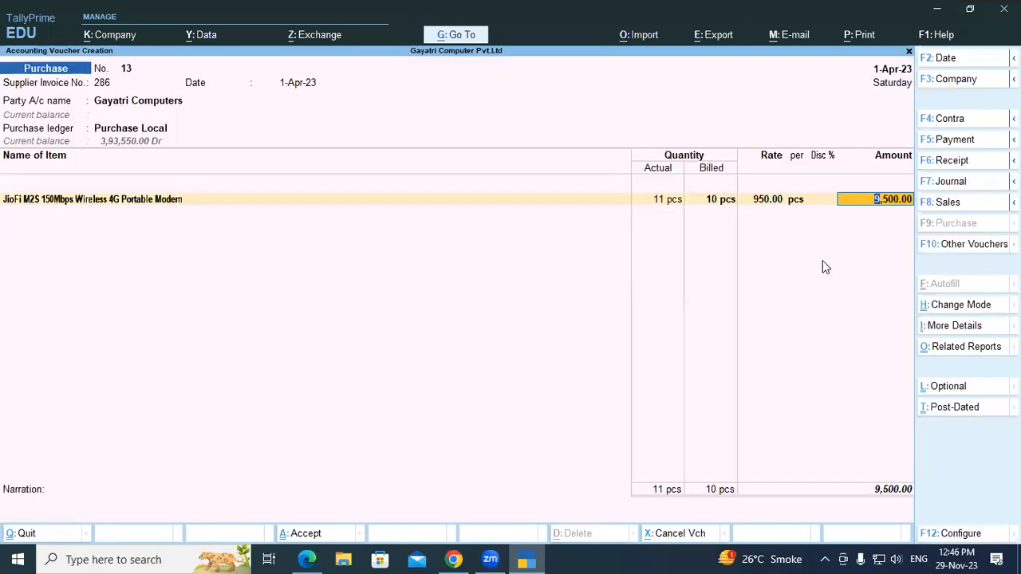
key("Return")
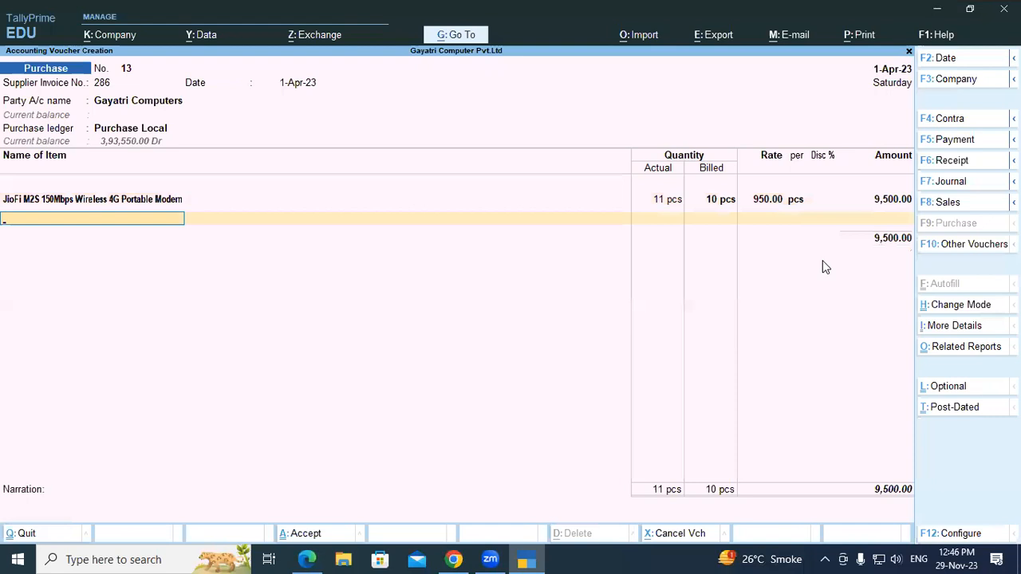
- End the item list and add the Central Tax and State Tax ledgers to the purchase voucher
key("alt+Tab")
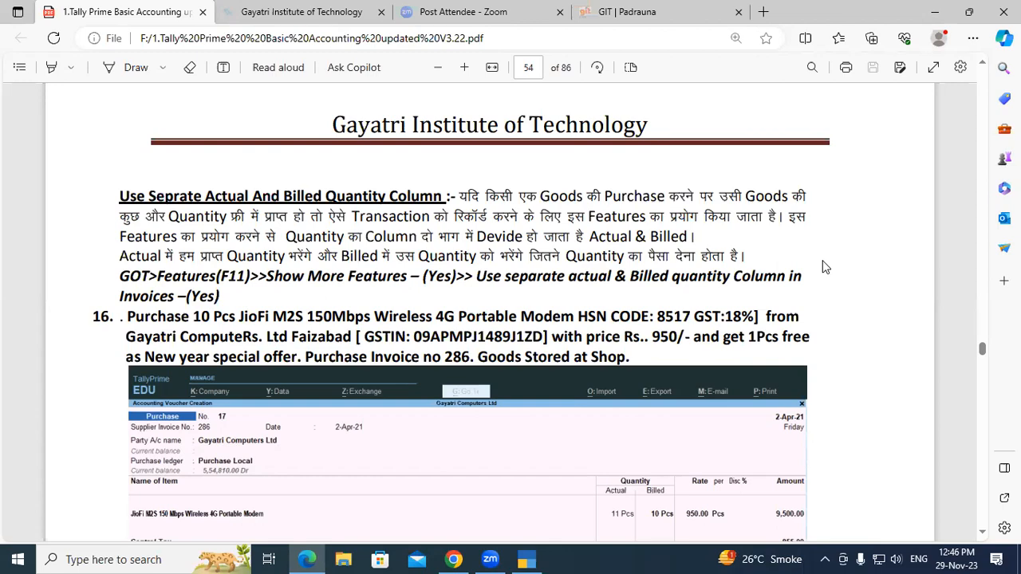
key("alt+Tab")
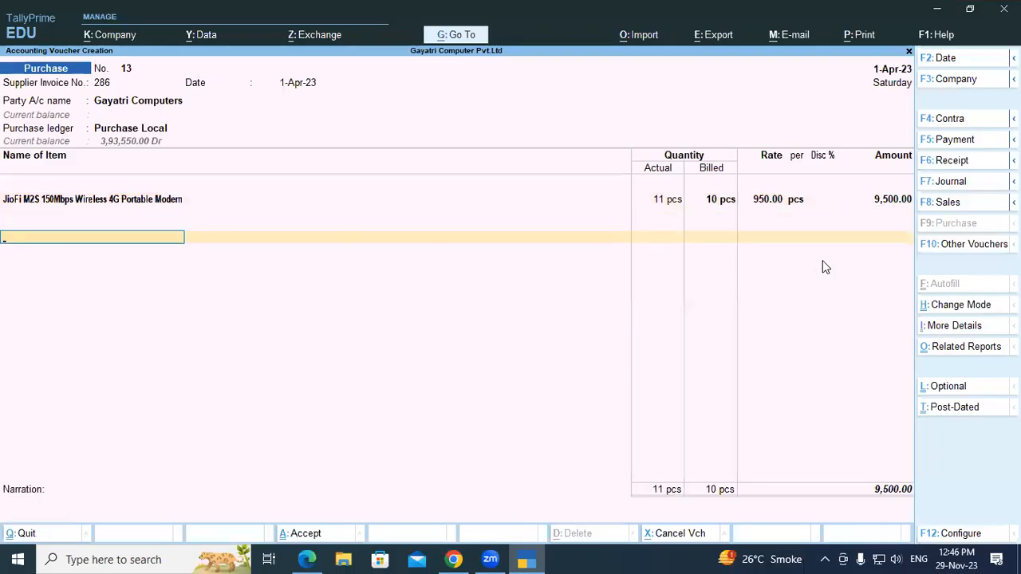
type("Cen")
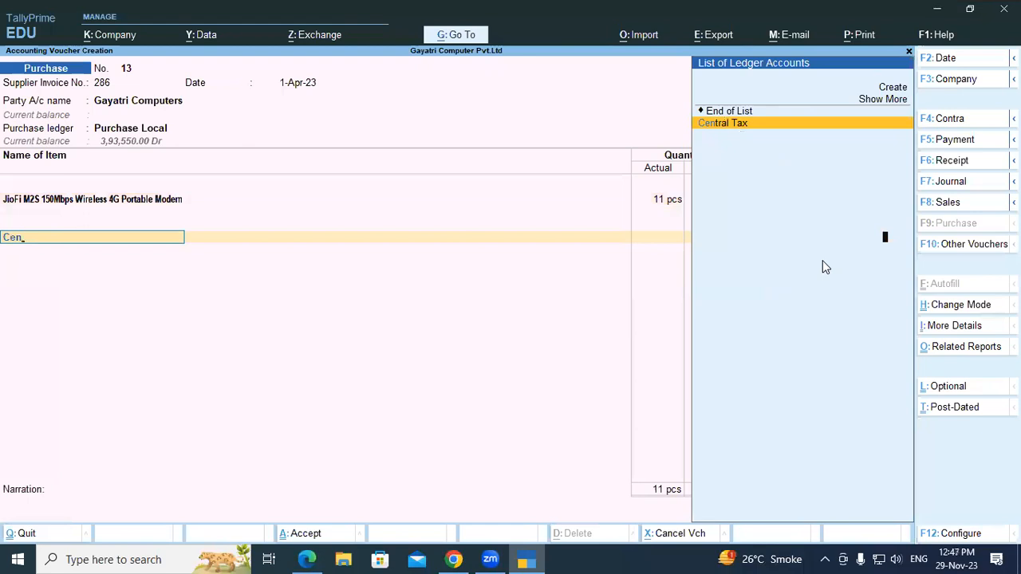
key("Return")
type("Sta")
key("Return")
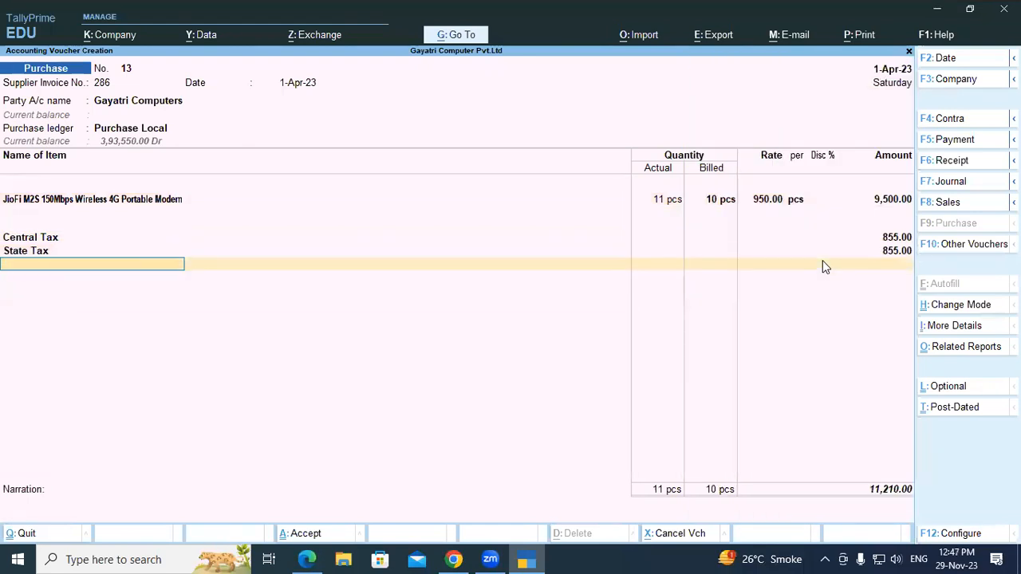
- End the ledger list, accept the default bill details, leave the narration blank and save the purchase voucher
key("Return")
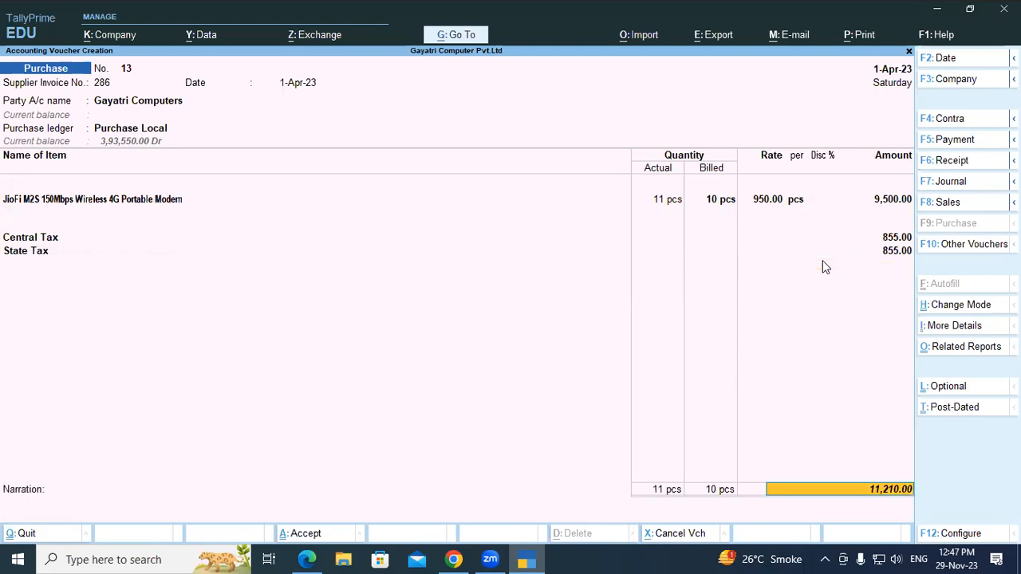
key("Return")
key("Return")
key("Return")
key("Return")
key("Return")
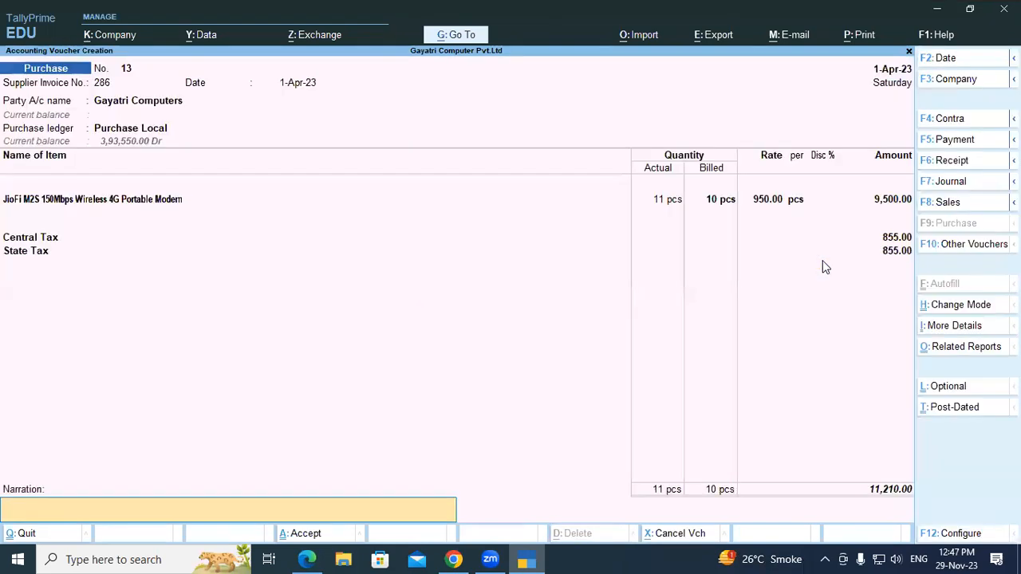
key("Return")
key("Return")
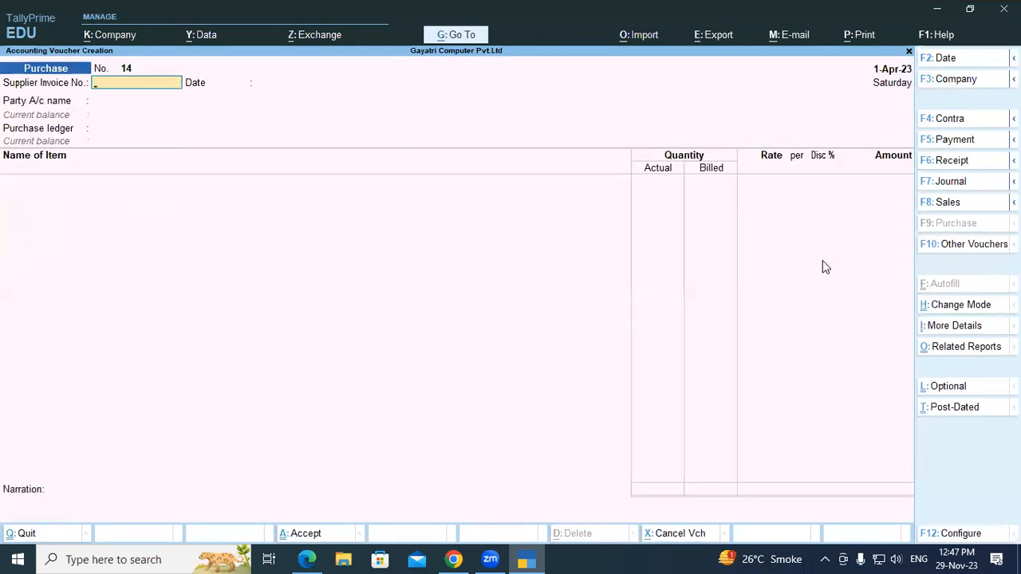
- Switch to the exercise PDF and review the full text of exercise 16
key("ctrl")
key("alt+Tab")
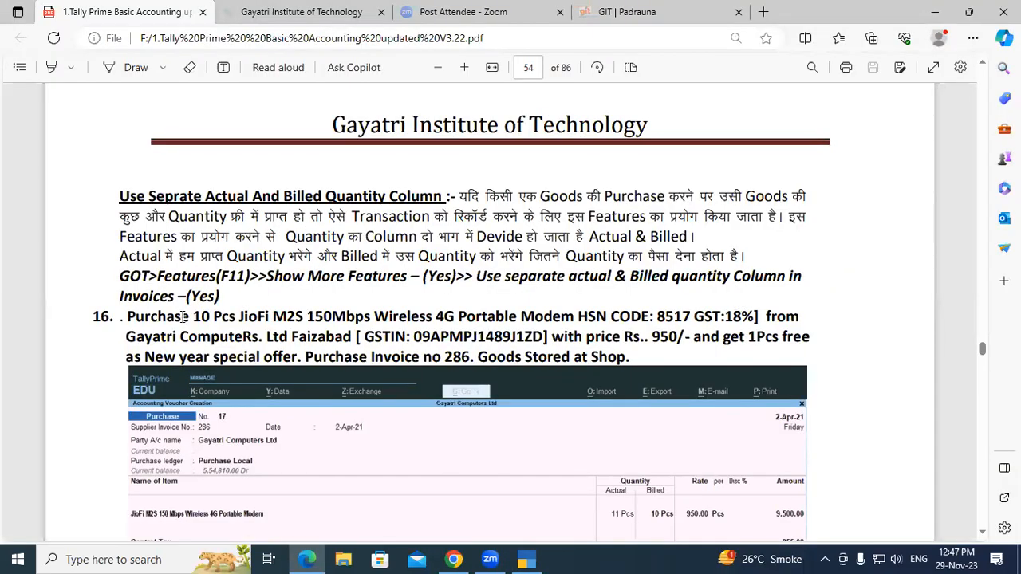
left_click_drag(127, 317, 635, 362)
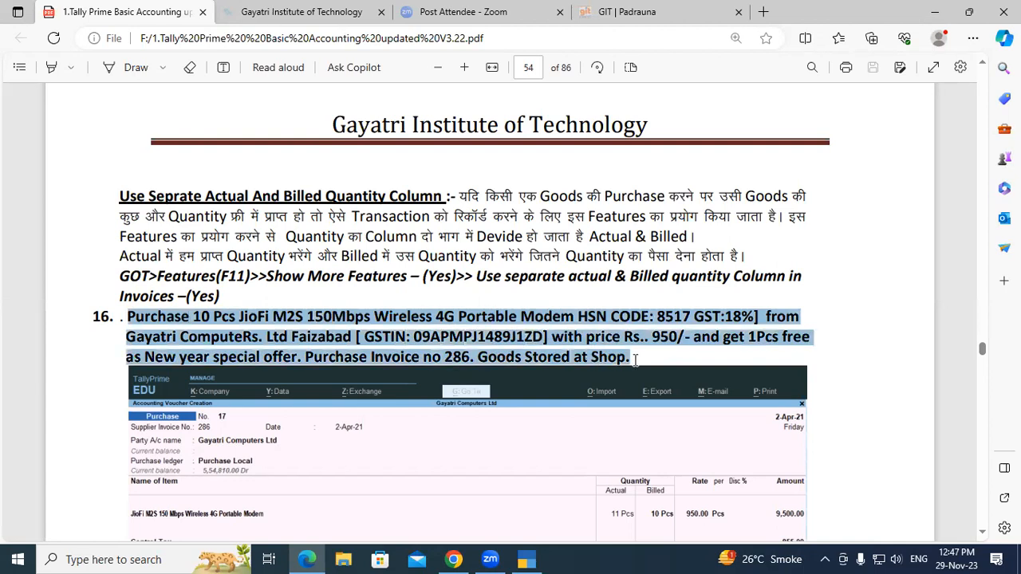
left_click(635, 361)
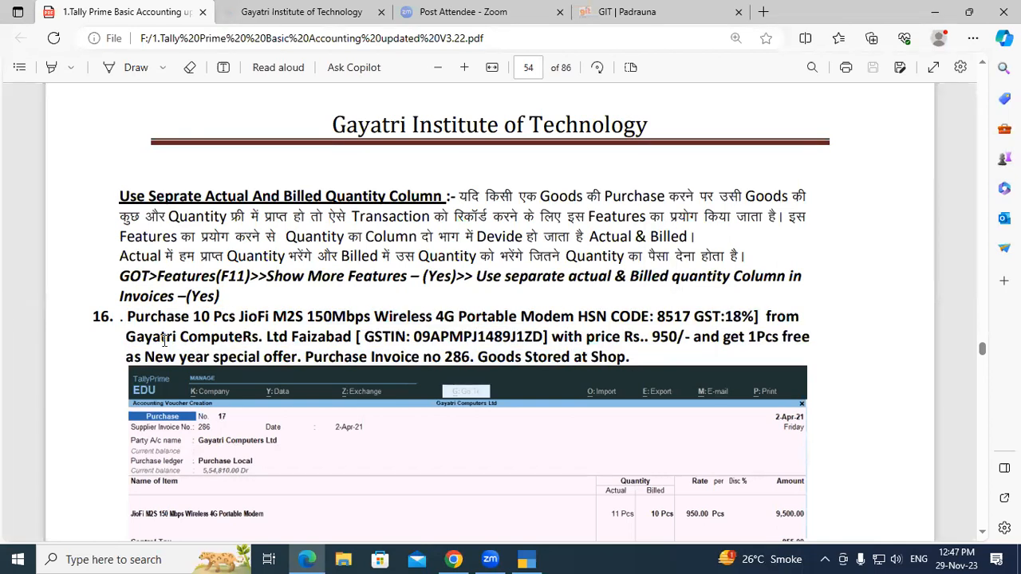
- Review the free-quantity purchase exercises 17 and 18 in the PDF, highlighting each exercise's text and checking its sample voucher
scroll(165, 340, "down", 3)
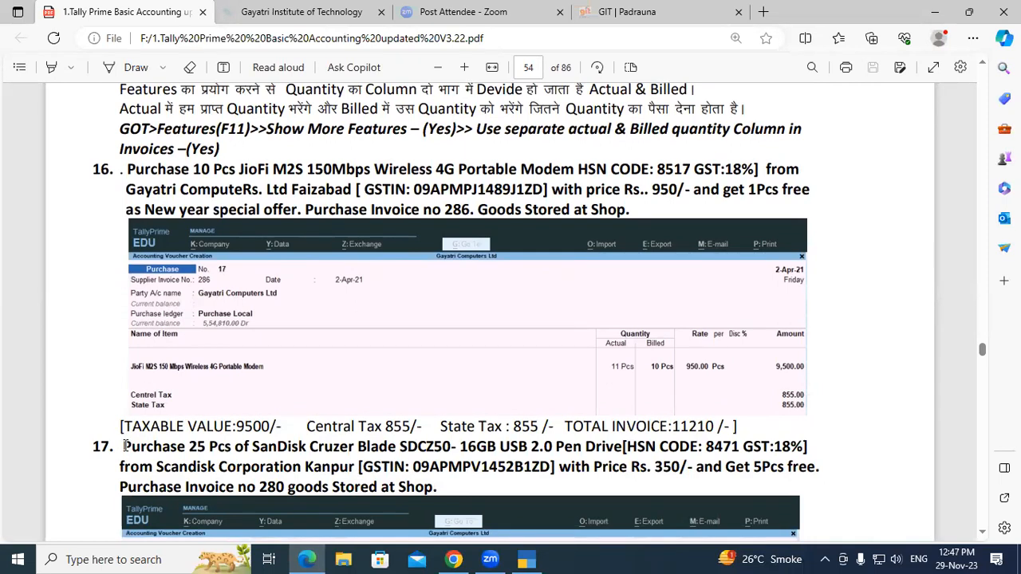
left_click_drag(123, 447, 456, 493)
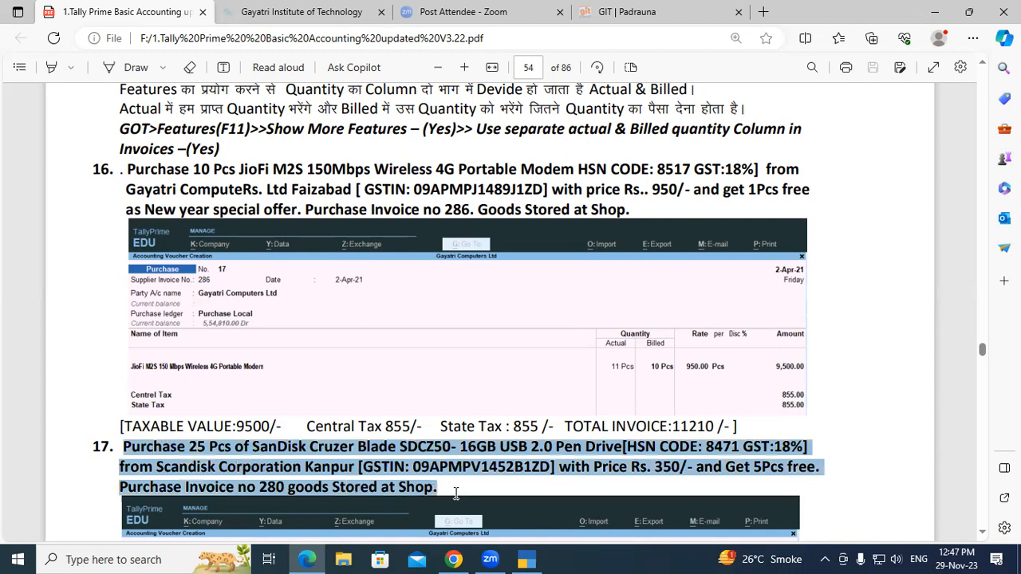
left_click(454, 493)
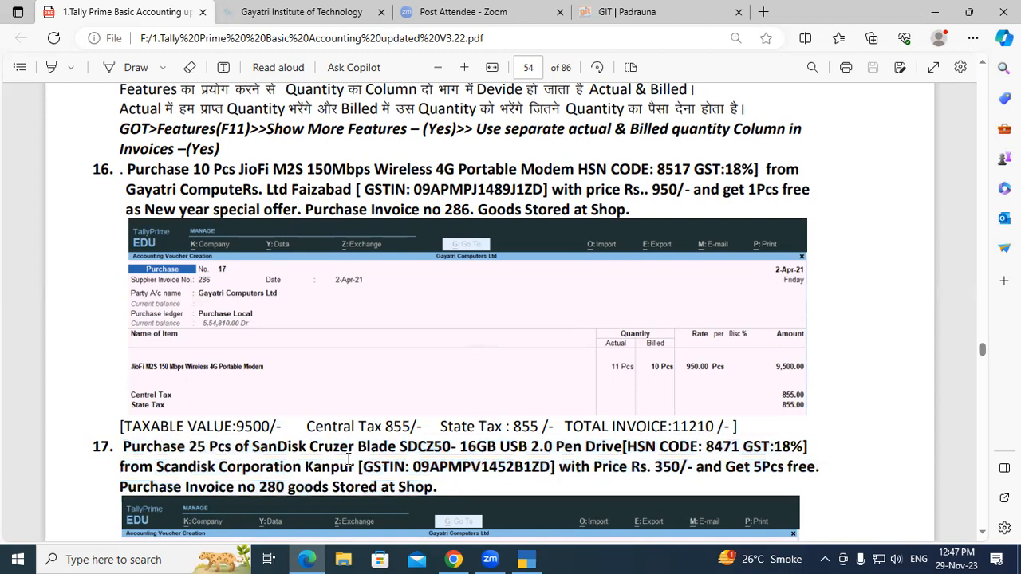
scroll(256, 419, "down", 5)
left_click_drag(119, 355, 359, 401)
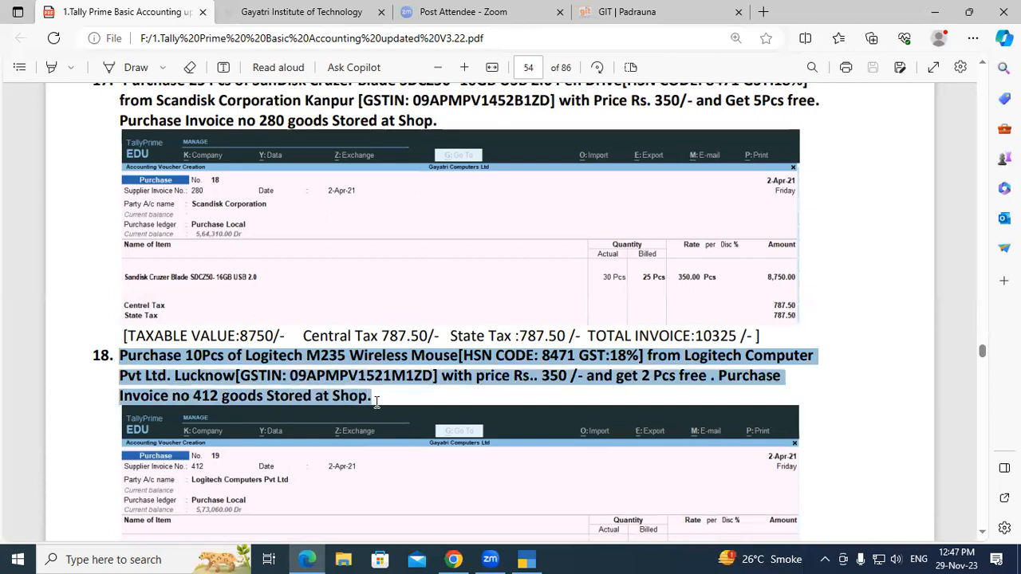
left_click(376, 401)
scroll(376, 402, "down", 5)
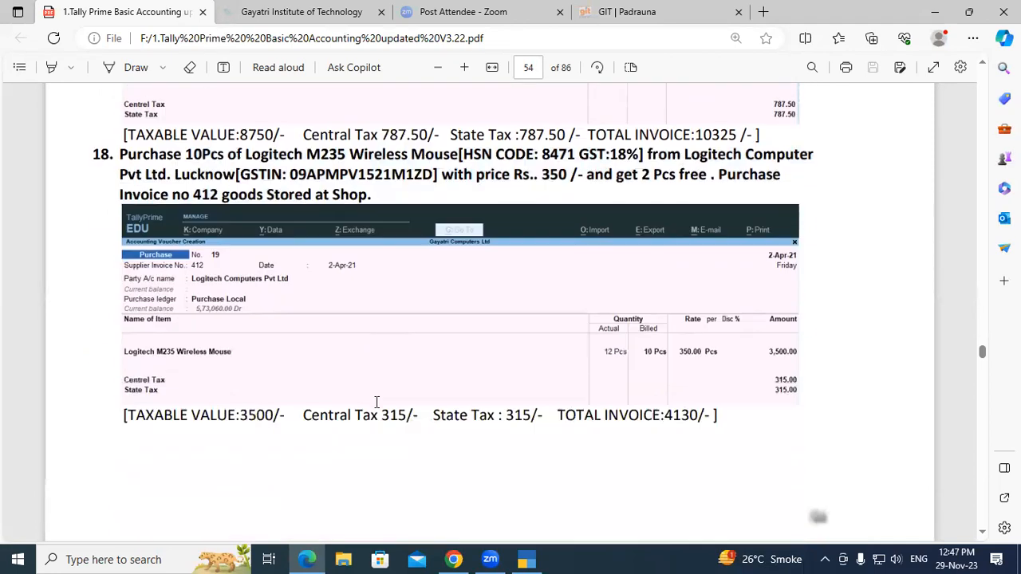
- Review exercise 19 on the HP compact speakers and locate the Additional Cost On Purchase topic that follows it
scroll(376, 402, "down", 4)
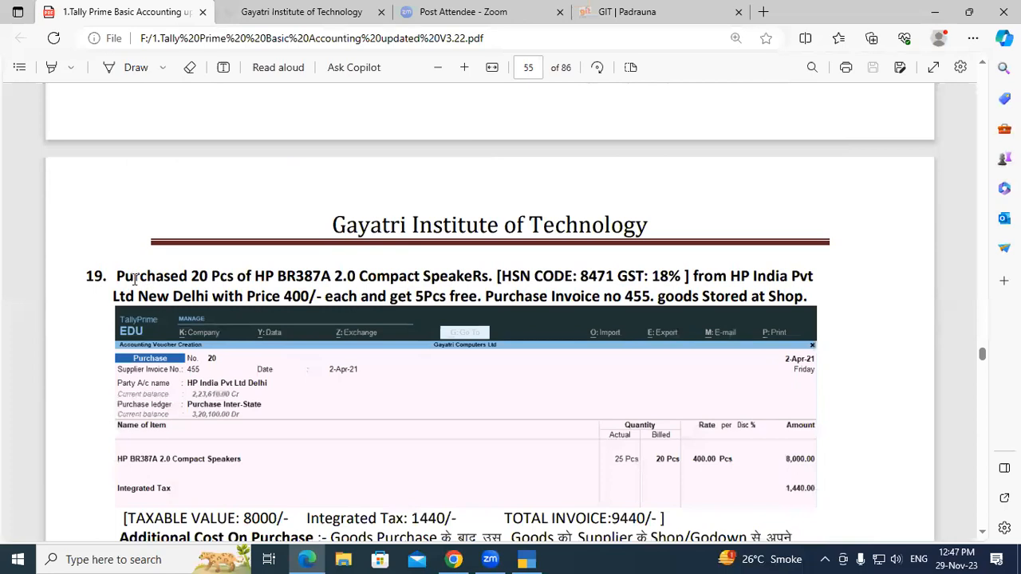
left_click_drag(117, 276, 829, 309)
scroll(184, 314, "down", 3)
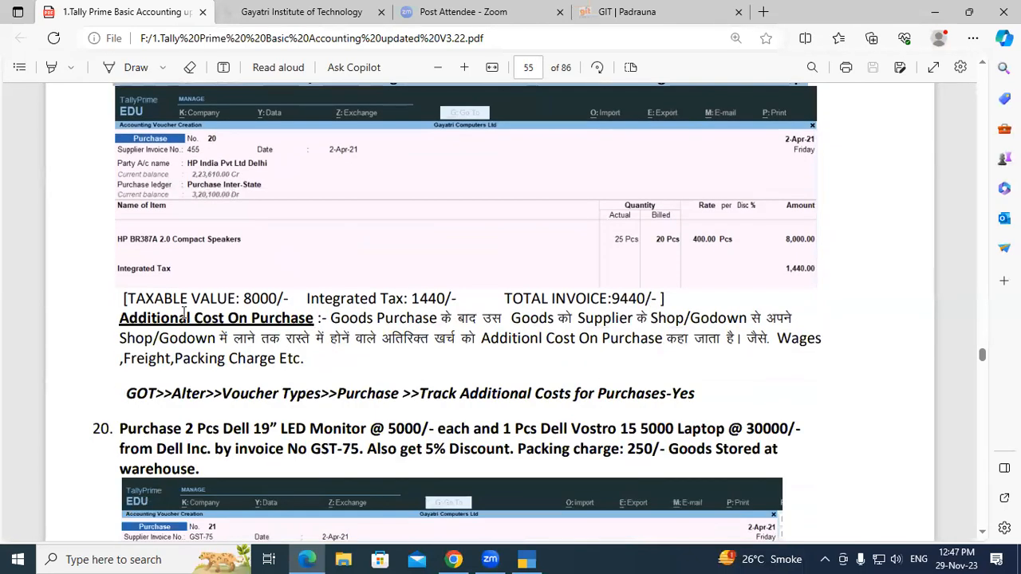
left_click_drag(121, 317, 320, 327)
left_click(317, 325)
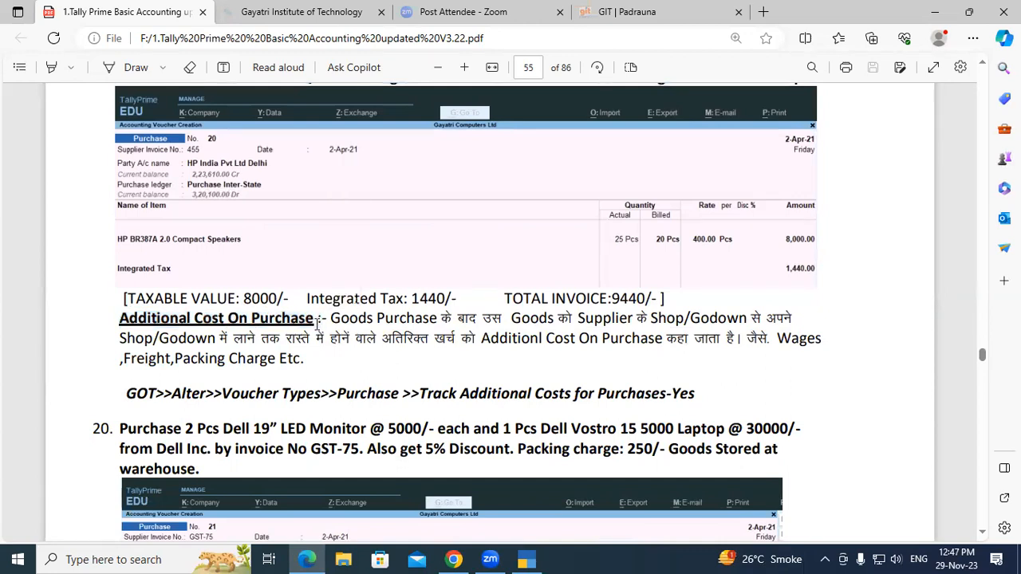